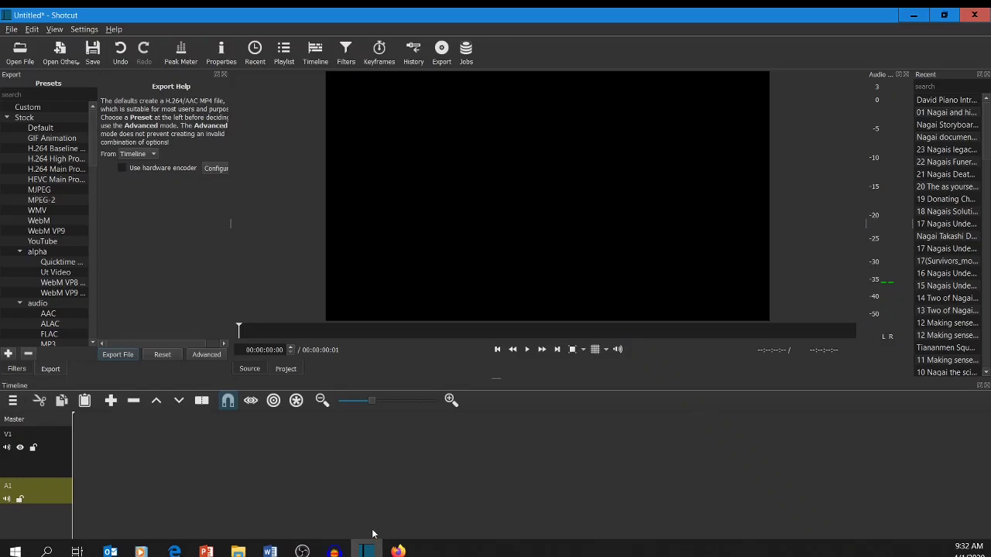
Browse the HIST 380 > Nagai Takashi Documentary folder, then bring up the Nagai storyboard presentation
click(240, 551)
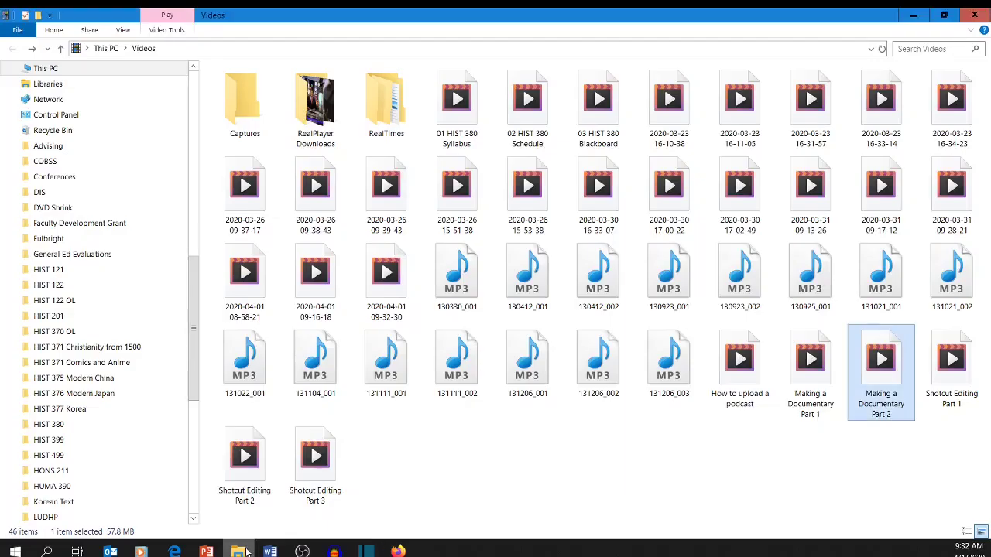
click(31, 49)
click(28, 51)
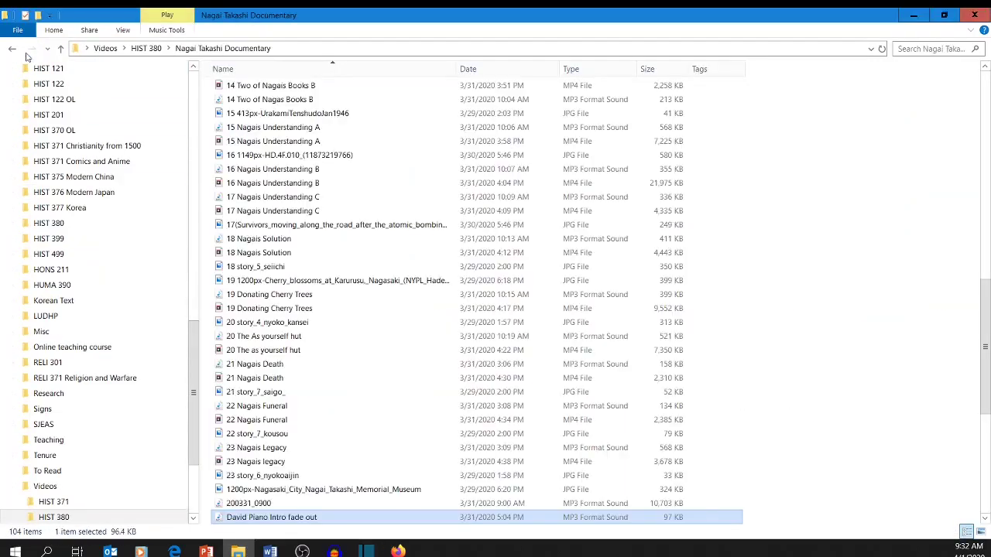
scroll(348, 232, up, 20)
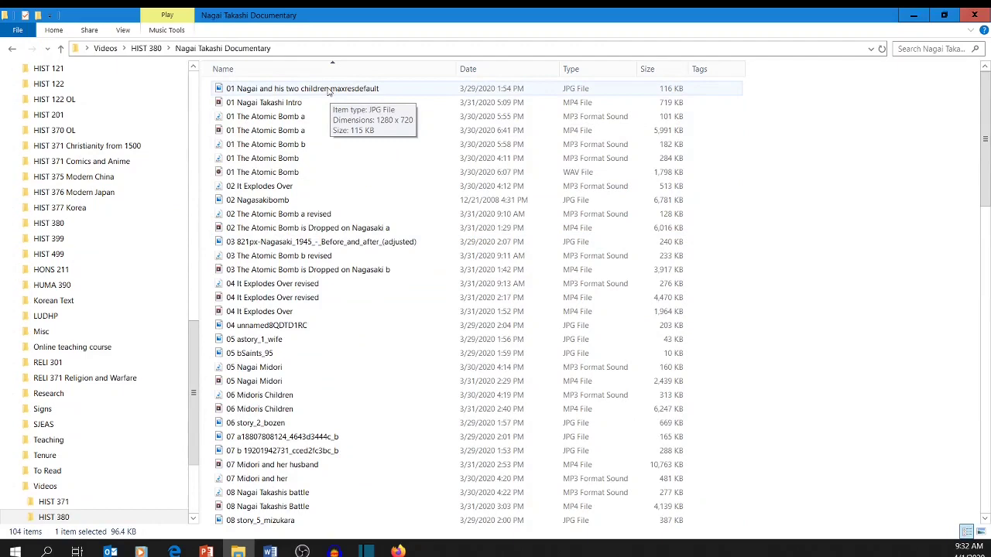
click(206, 551)
scroll(105, 383, up, 15)
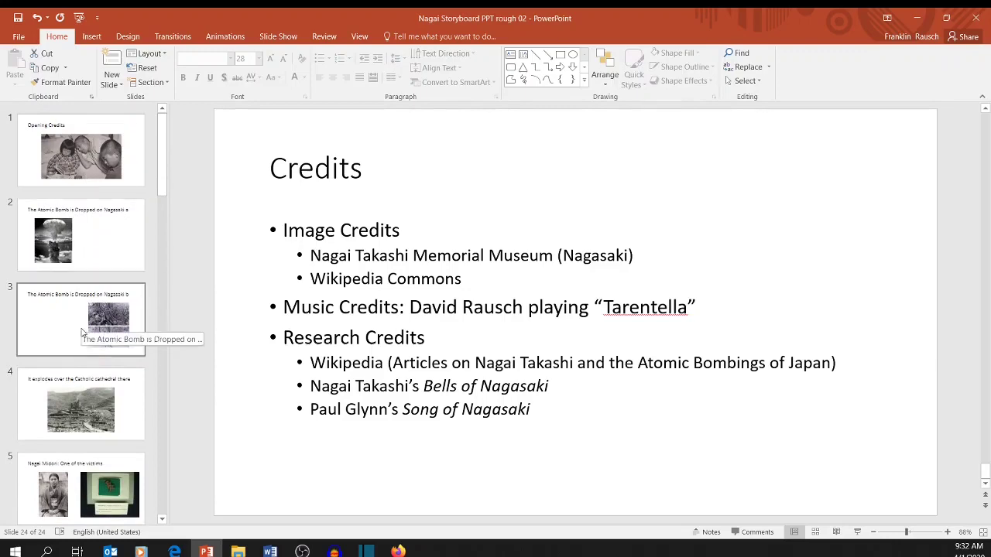
Show slide 17, 'Nagai's understanding c (primary source)', and select its black-and-white street photograph
click(918, 24)
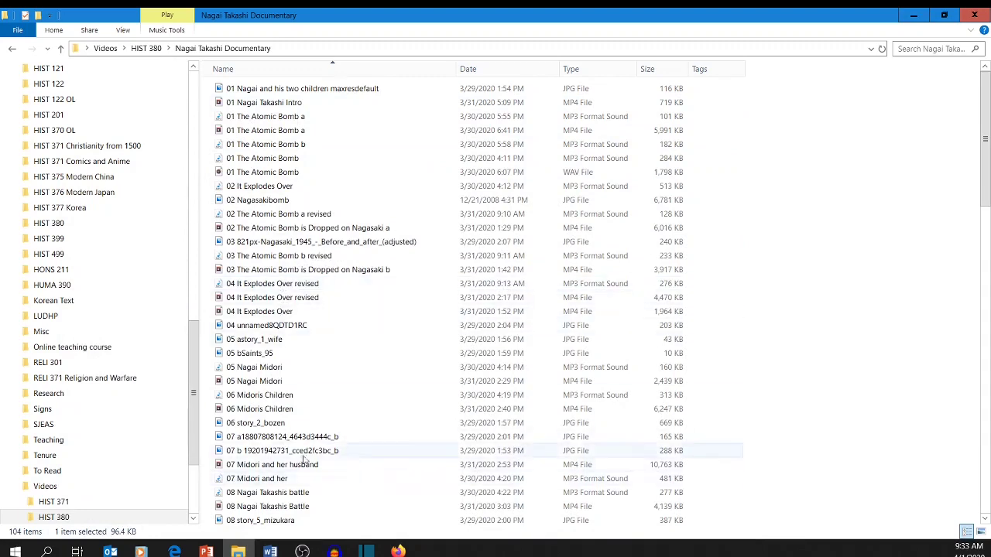
click(206, 551)
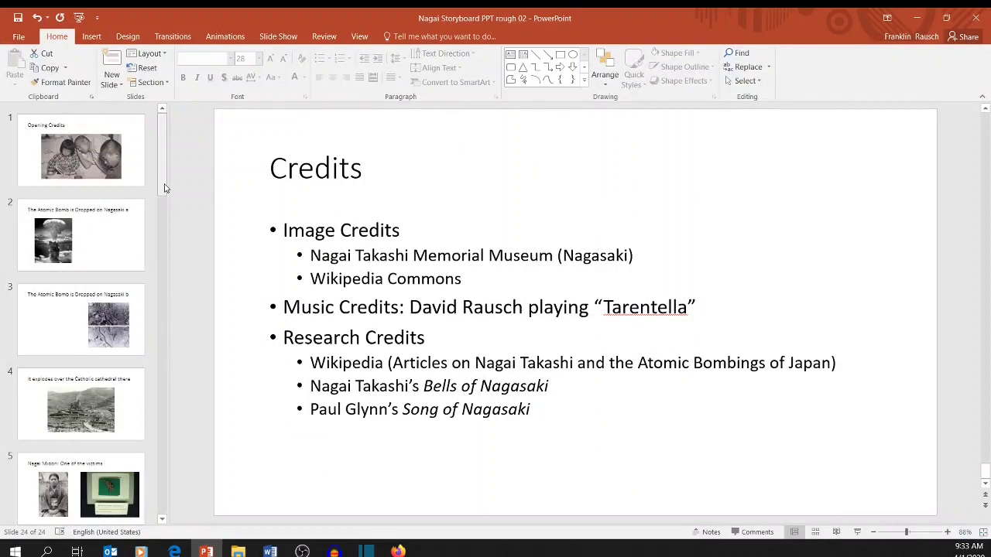
drag(164, 188, 158, 495)
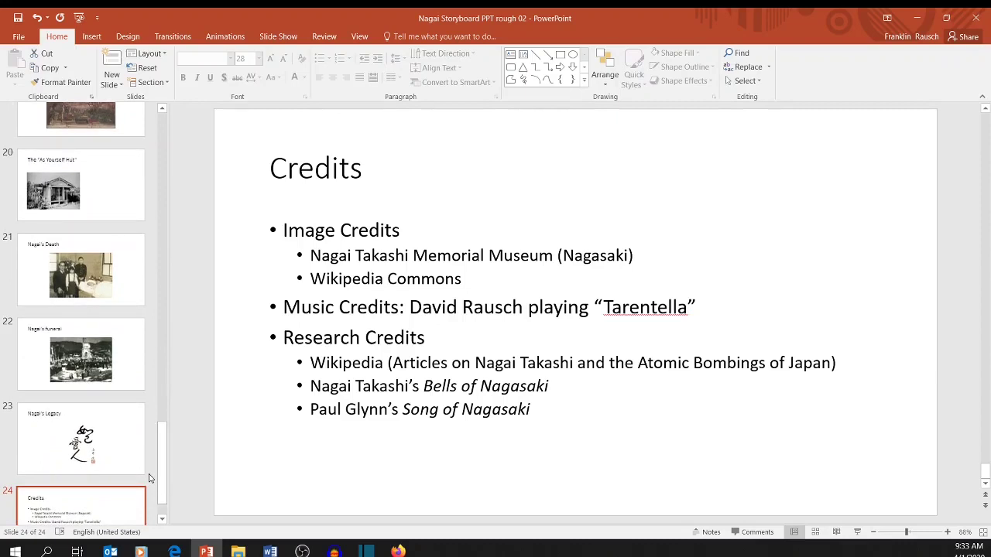
scroll(163, 465, up, 5)
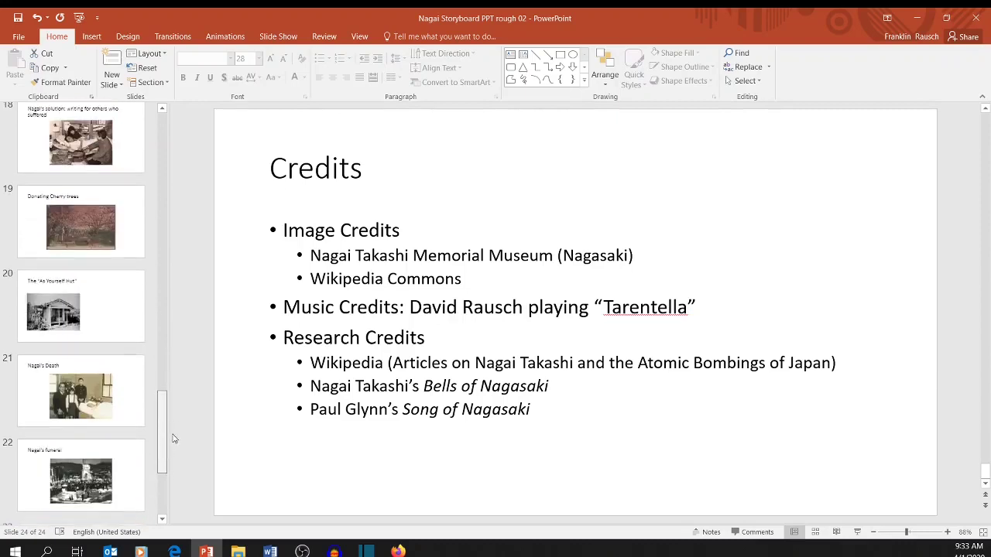
click(133, 286)
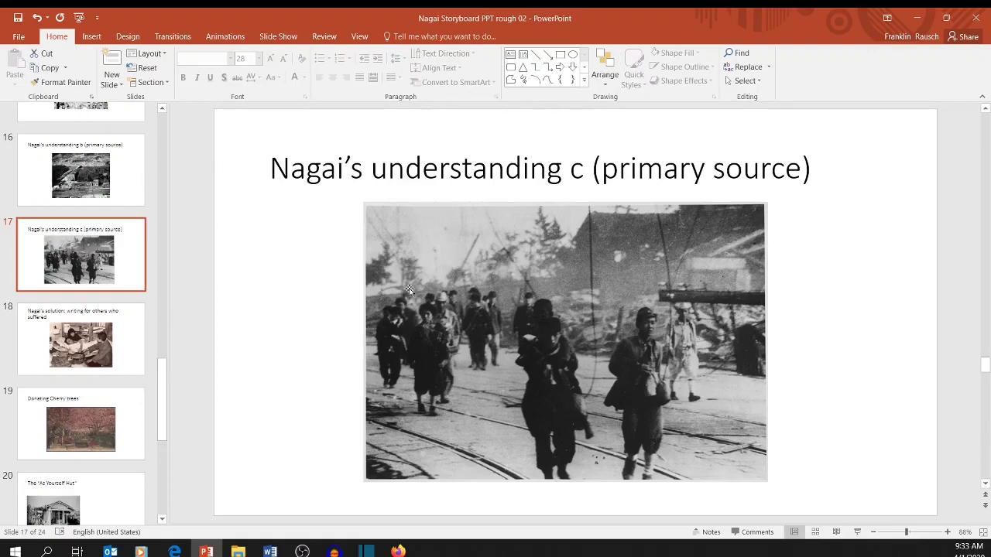
click(538, 272)
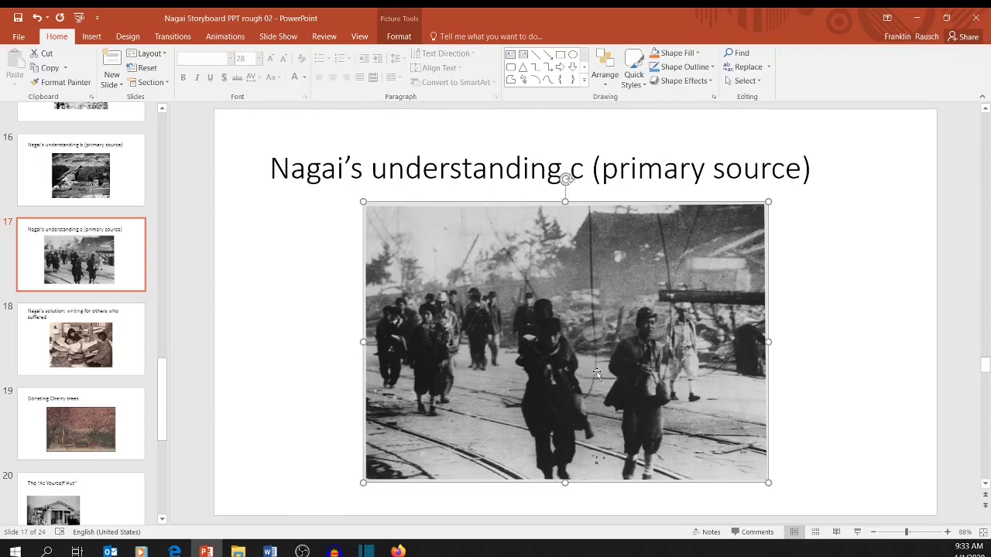
Return to the documentary folder and select the 17 (Survivors...) photo of survivors on the road
click(376, 551)
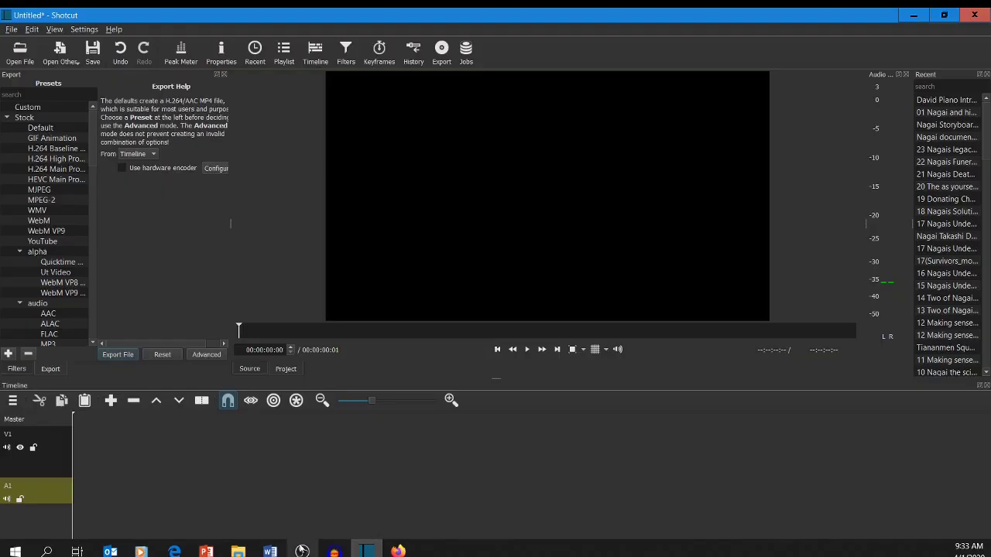
click(206, 551)
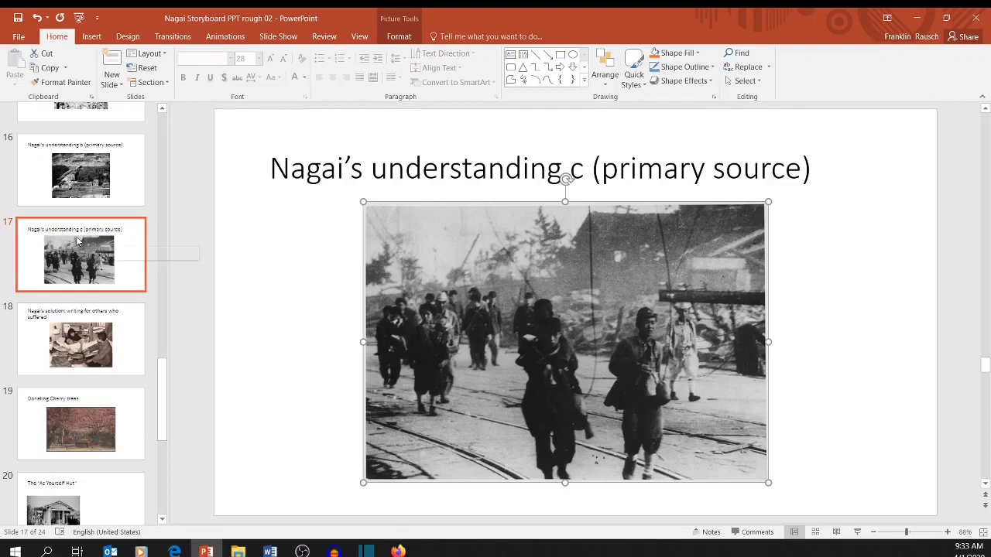
click(237, 551)
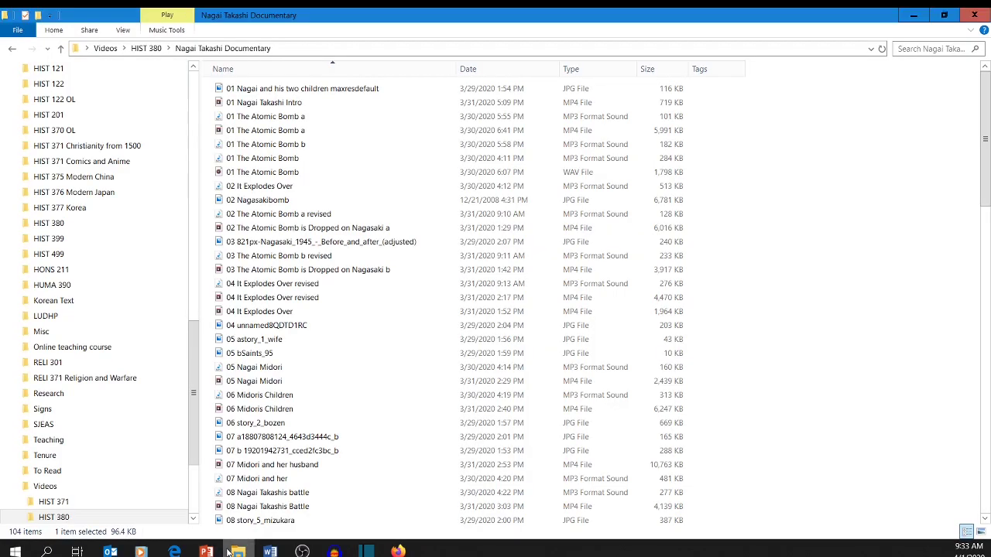
scroll(236, 357, down, 1)
scroll(236, 358, down, 9)
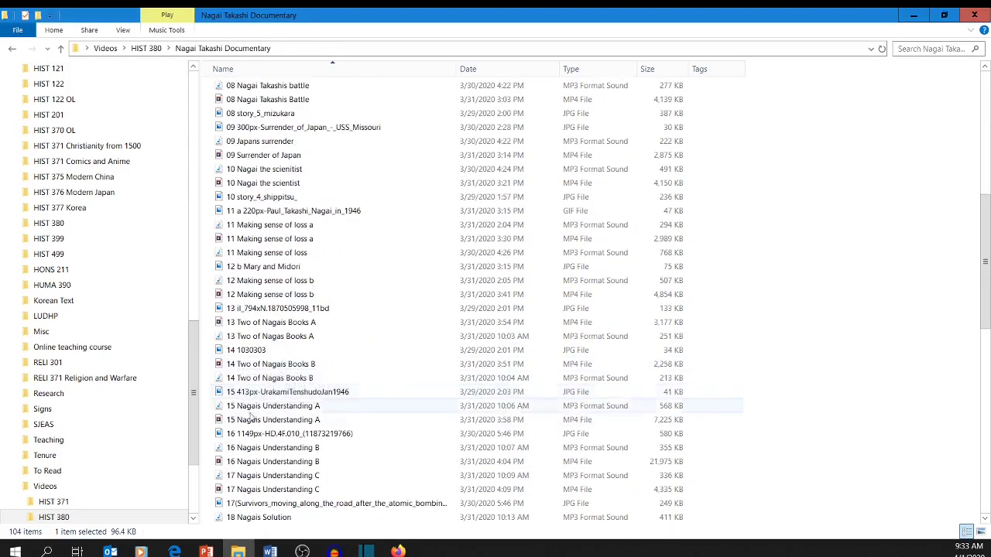
click(271, 504)
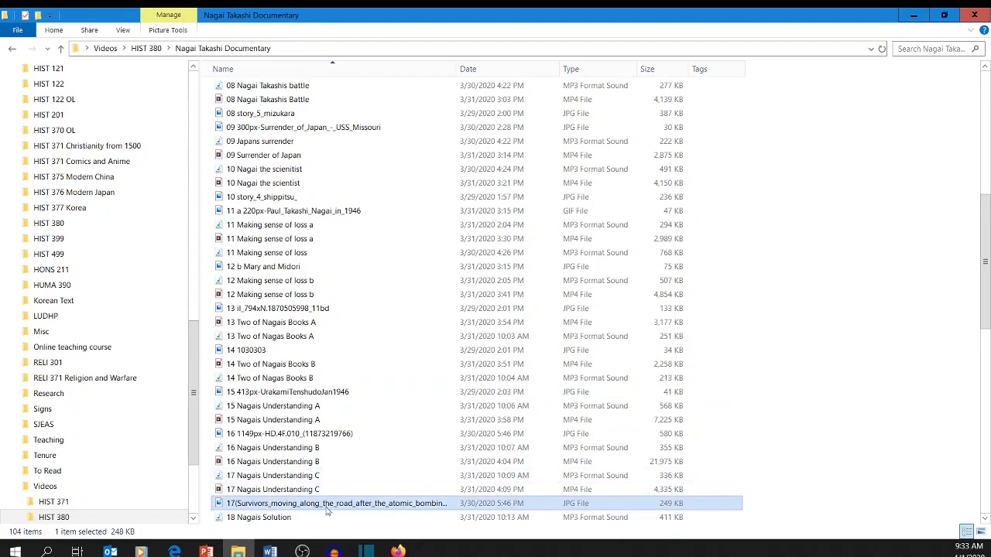
Snap Explorer left and Shotcut right, then drag the survivors photo into Shotcut's player
drag(562, 16, 3, 16)
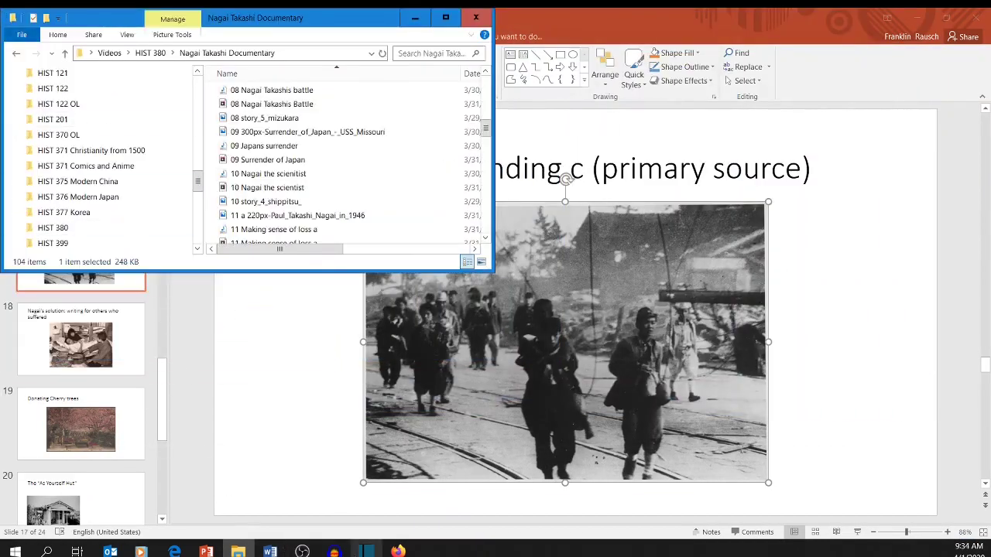
click(364, 551)
drag(410, 13, 990, 47)
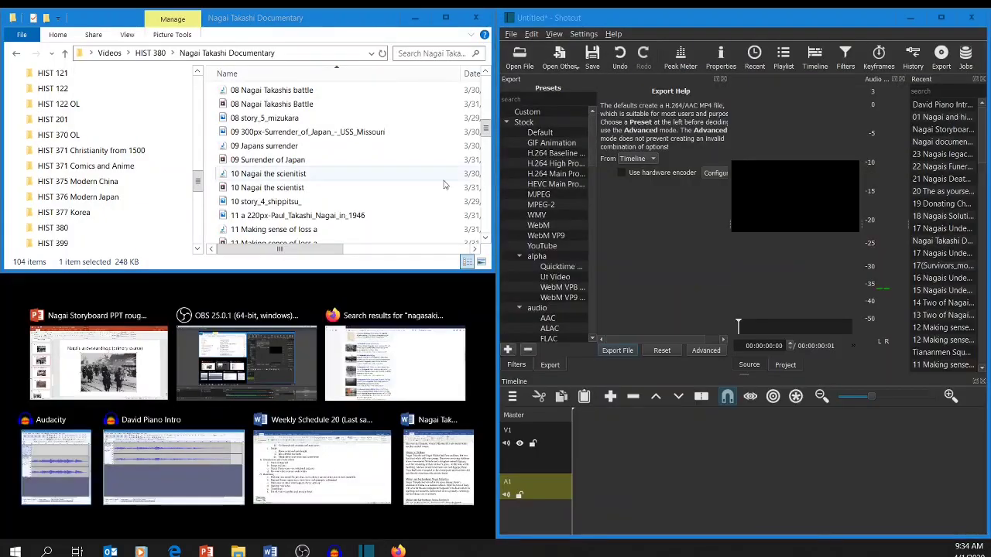
drag(325, 270, 310, 481)
scroll(294, 354, down, 2)
scroll(292, 352, down, 1)
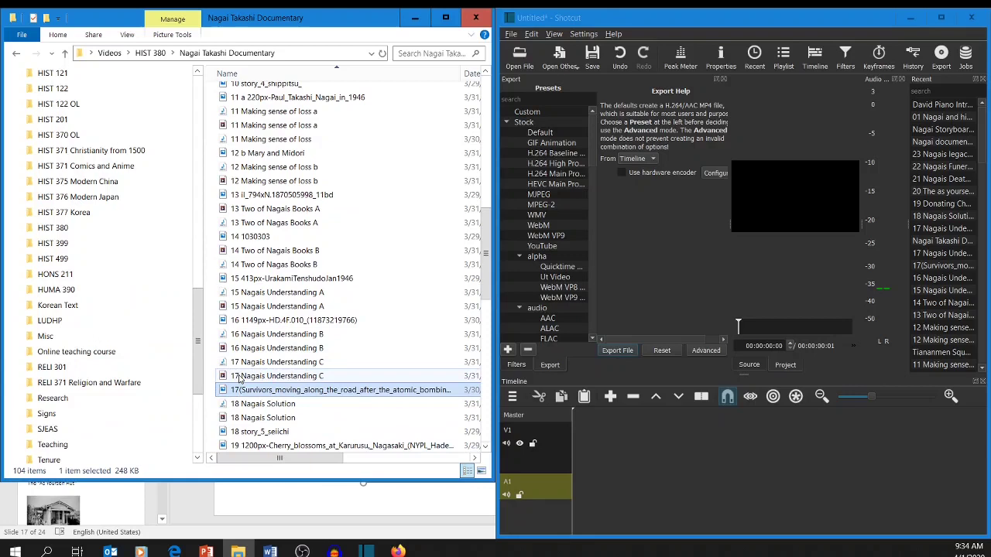
drag(246, 393, 780, 230)
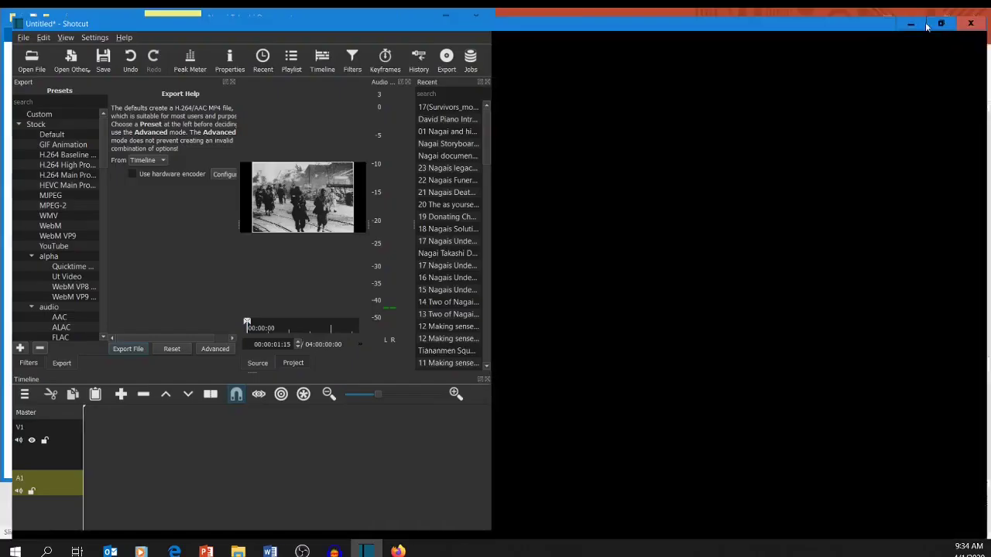
Maximize Shotcut, switch its layout, enlarge the Timeline, and place the survivors photo on V1 at 00:00:00
click(940, 17)
click(84, 30)
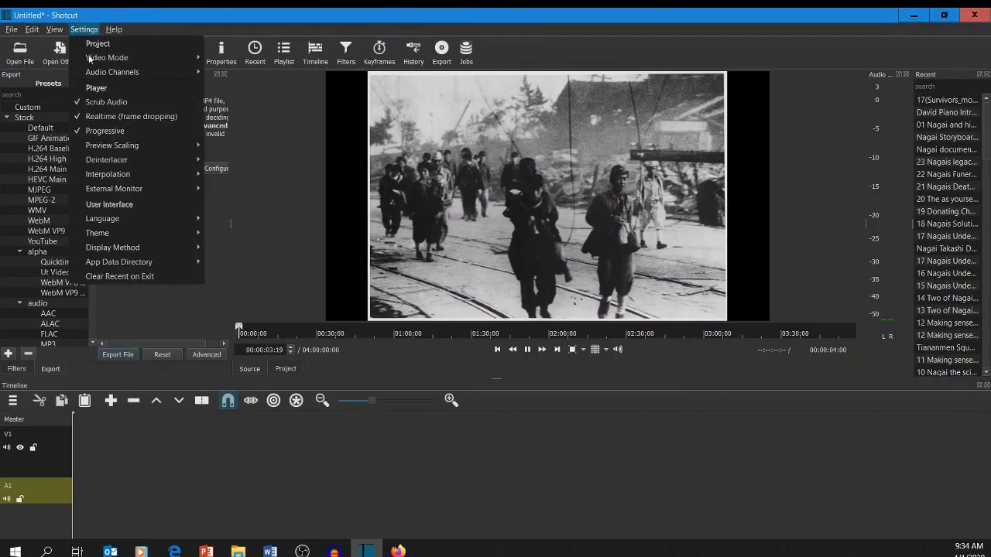
mouse_move(63, 33)
mouse_move(89, 44)
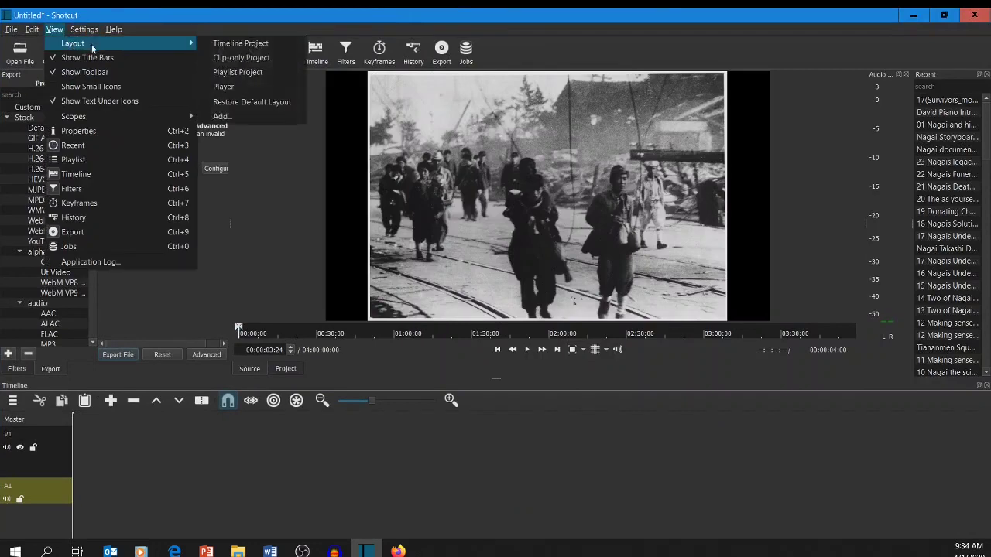
click(234, 42)
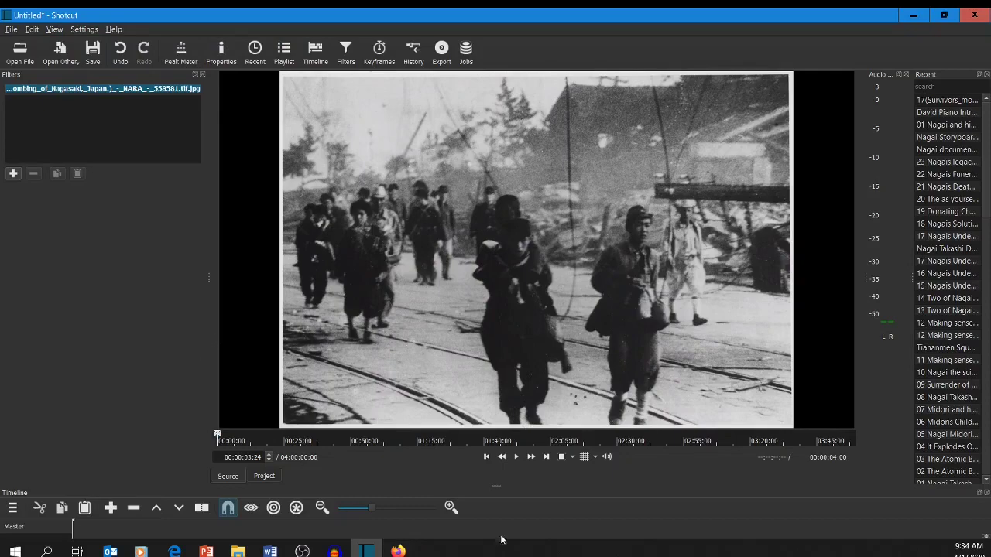
drag(496, 485, 496, 366)
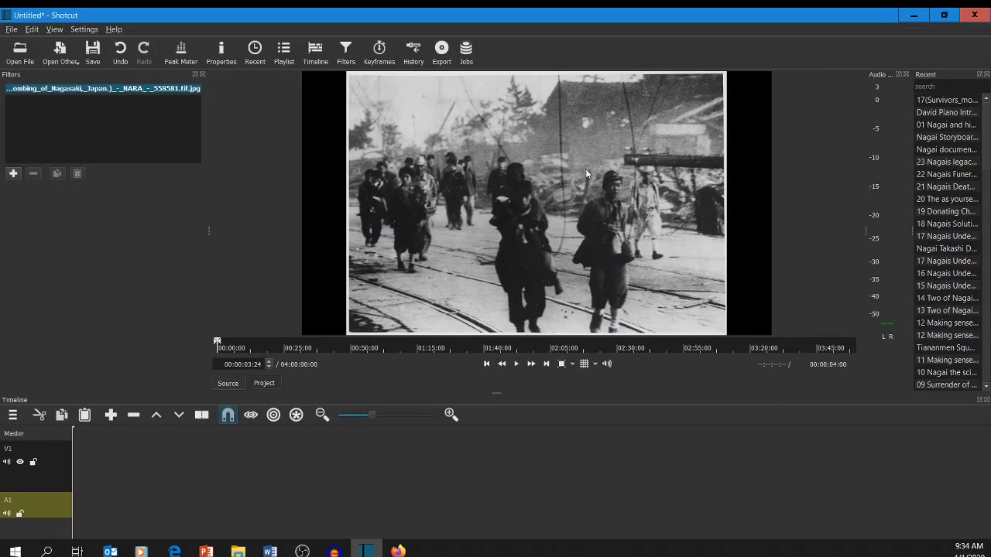
drag(585, 169, 75, 463)
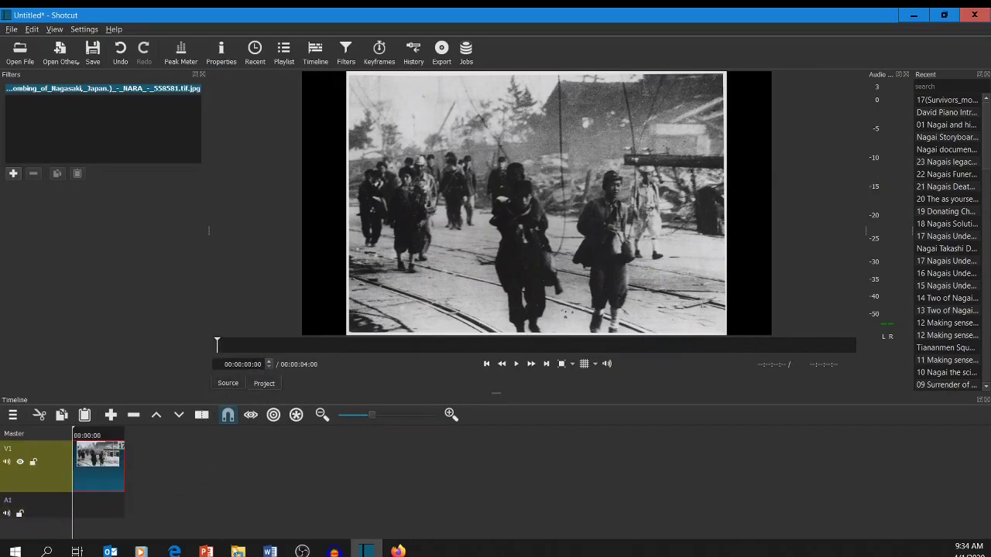
Load 17 Nagais Understanding C.mp3 from the documentary folder into Shotcut's player
click(242, 496)
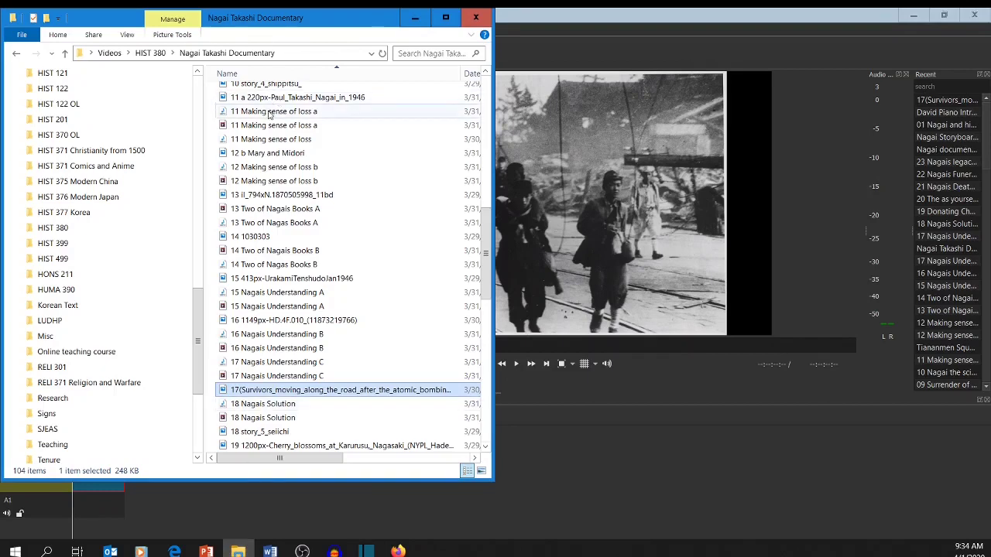
click(237, 404)
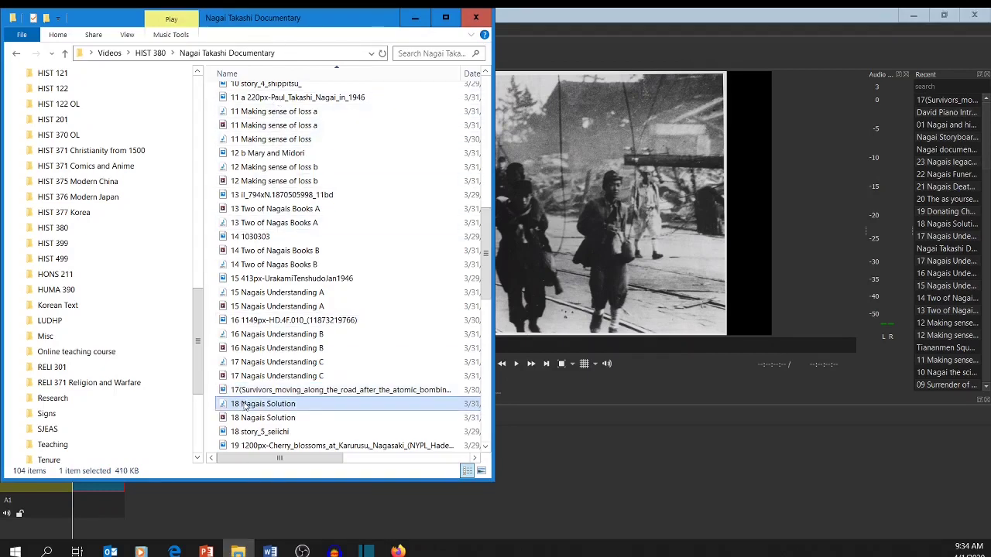
click(248, 391)
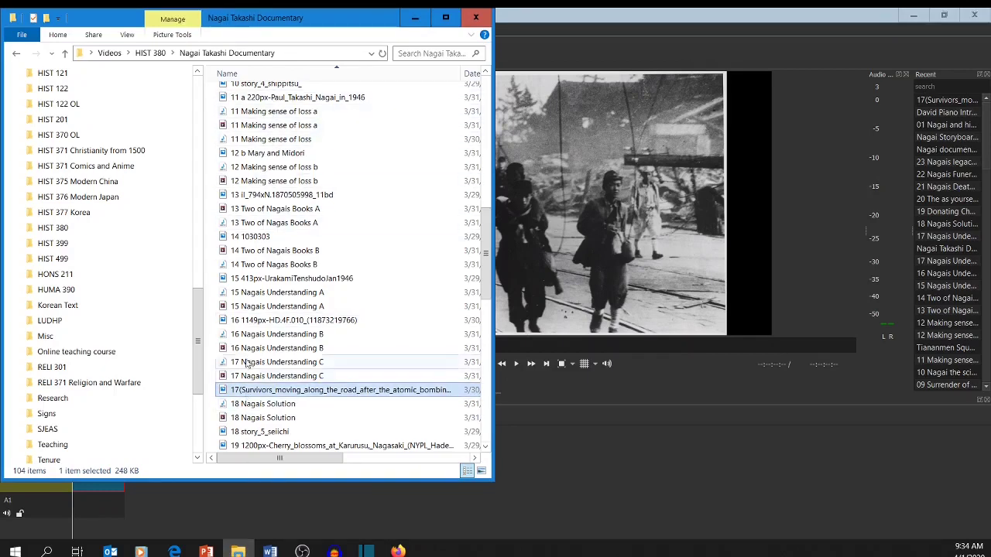
click(248, 362)
drag(247, 362, 594, 259)
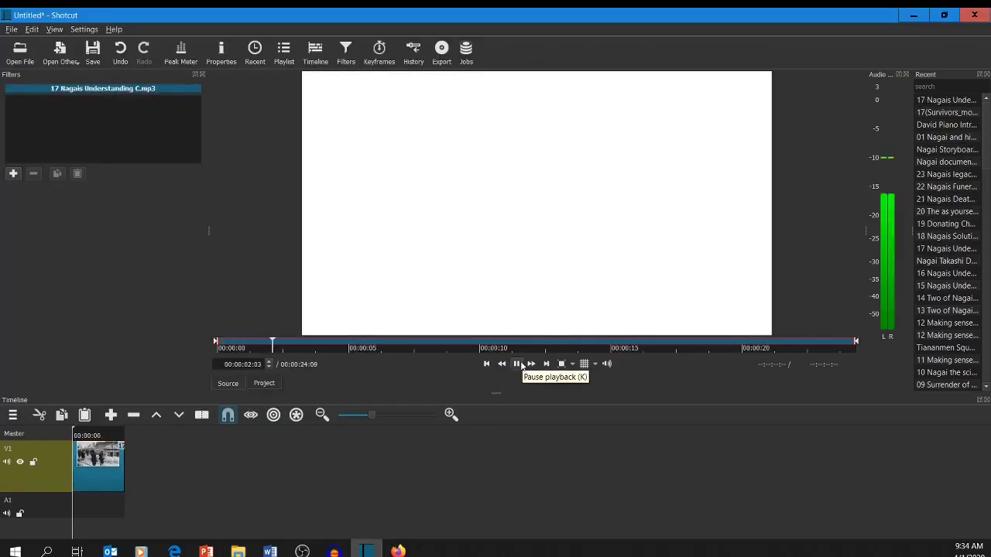
click(518, 364)
drag(515, 226, 400, 249)
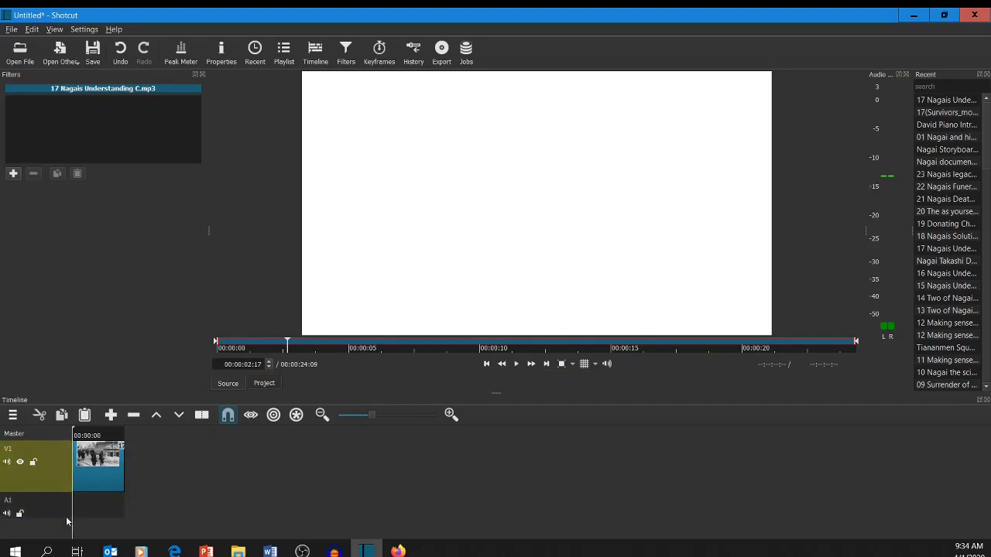
Replace the empty A1 with a new audio track and drop the mp3 onto it at 00:00:00
right_click(54, 502)
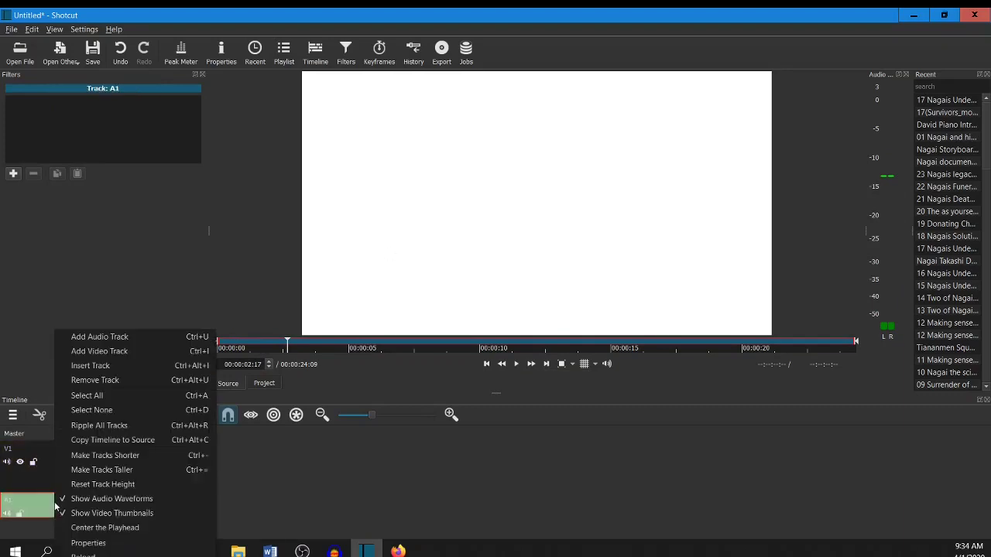
click(100, 381)
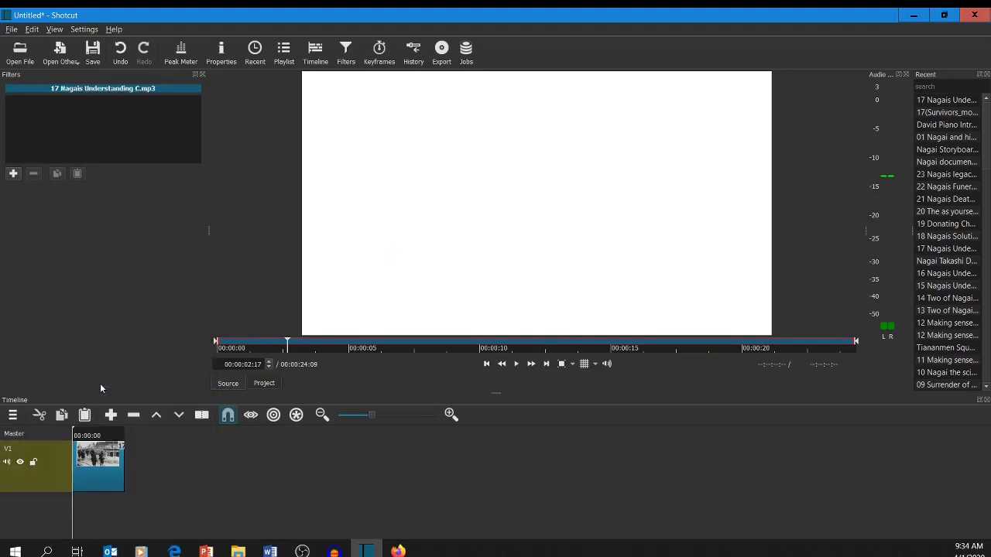
right_click(48, 508)
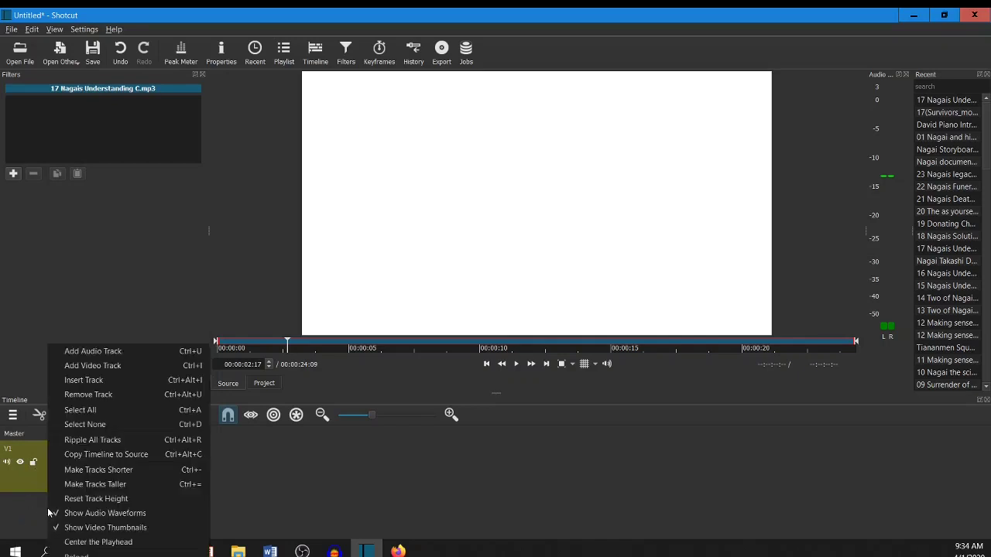
click(85, 352)
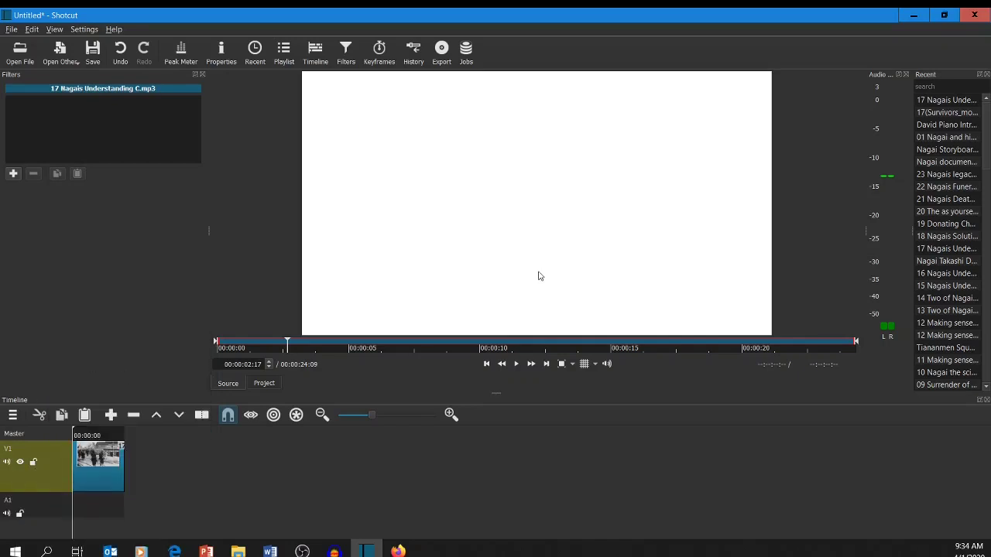
drag(537, 274, 75, 507)
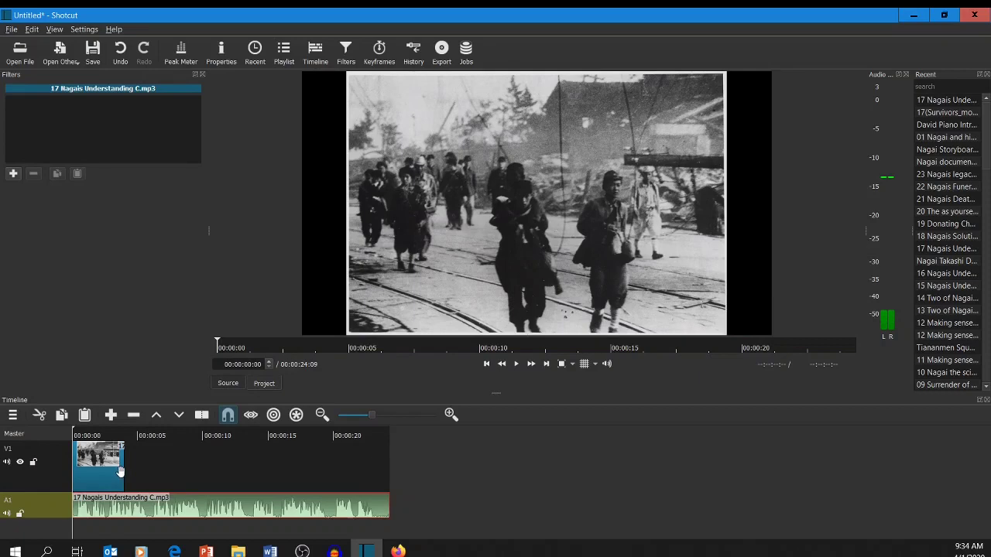
Stretch the V1 survivors clip to about 00:00:24 to match the narration, and show the Playlist panel
drag(123, 472, 392, 461)
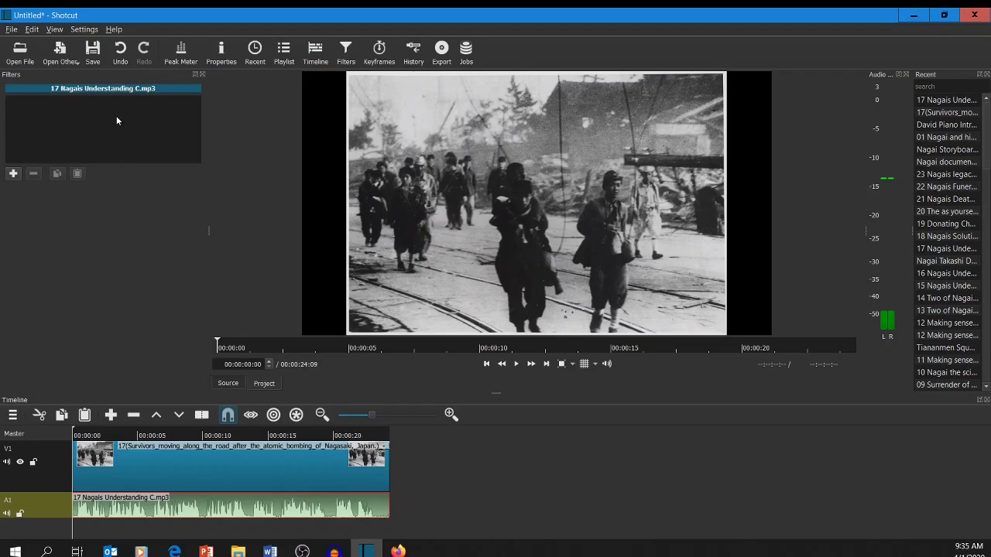
click(53, 29)
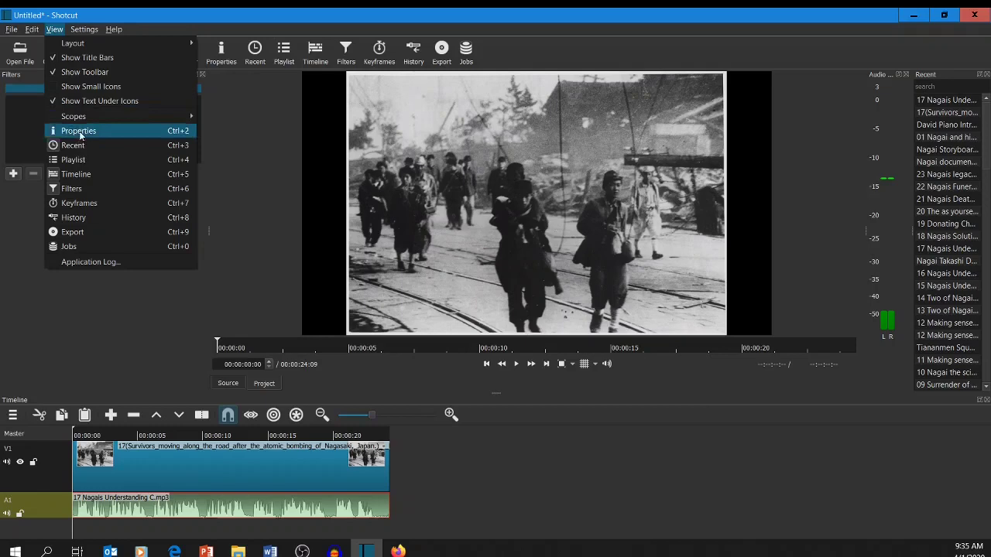
click(78, 159)
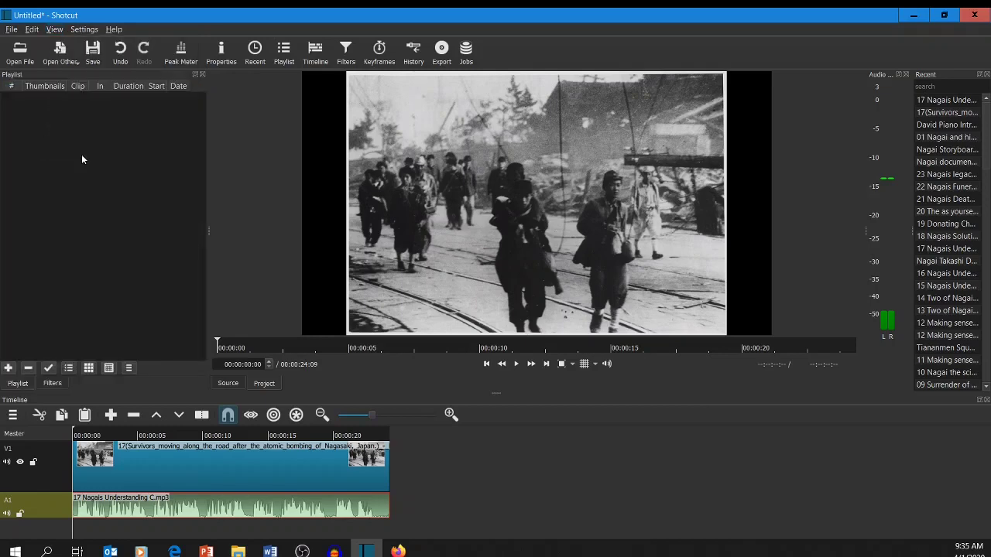
click(54, 30)
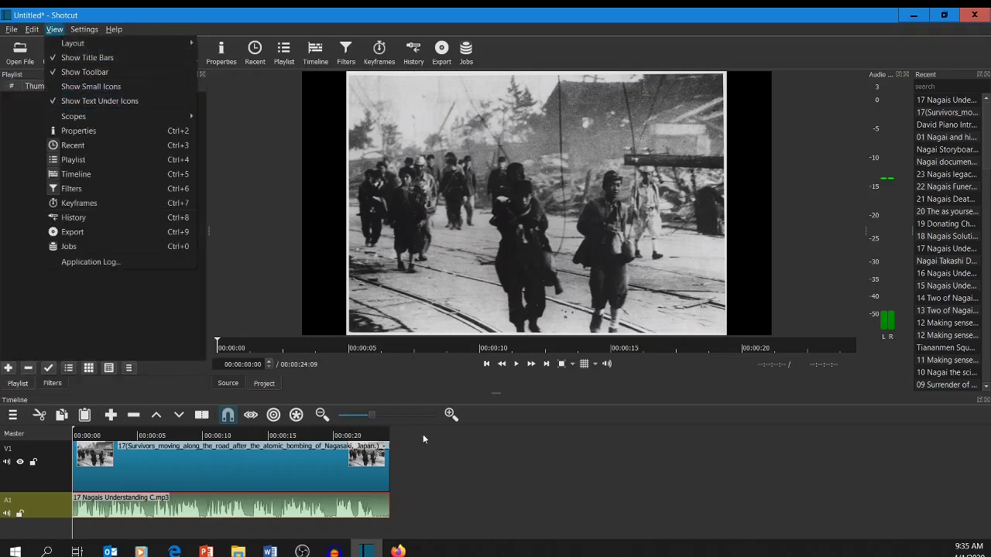
click(477, 450)
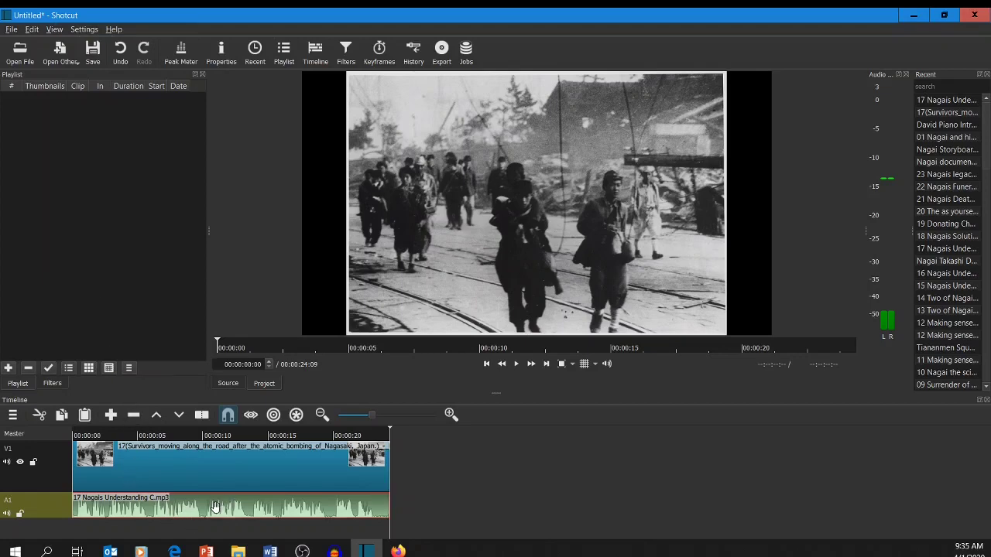
Select the survivors clip and open its video filter list, scrolling down to Rotate and Scale
click(200, 466)
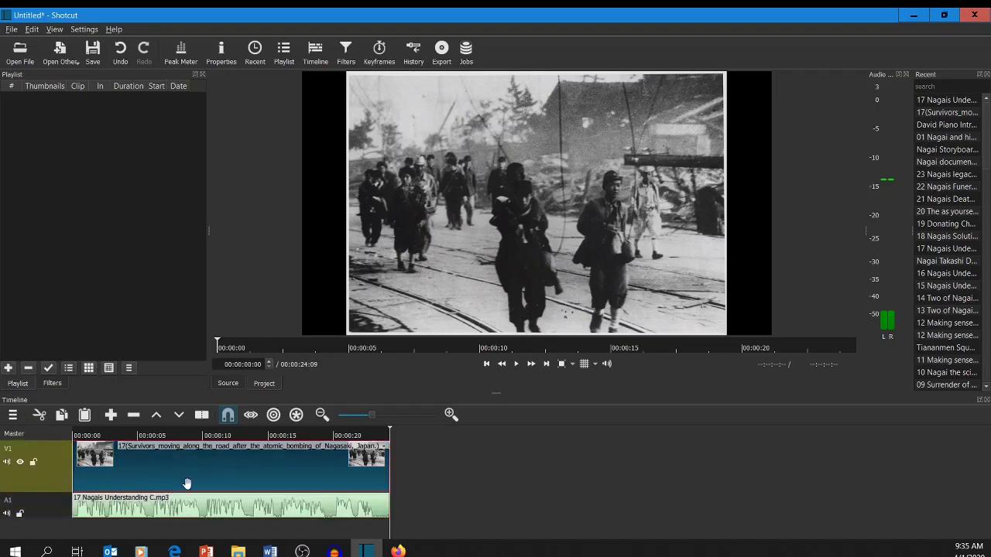
click(52, 383)
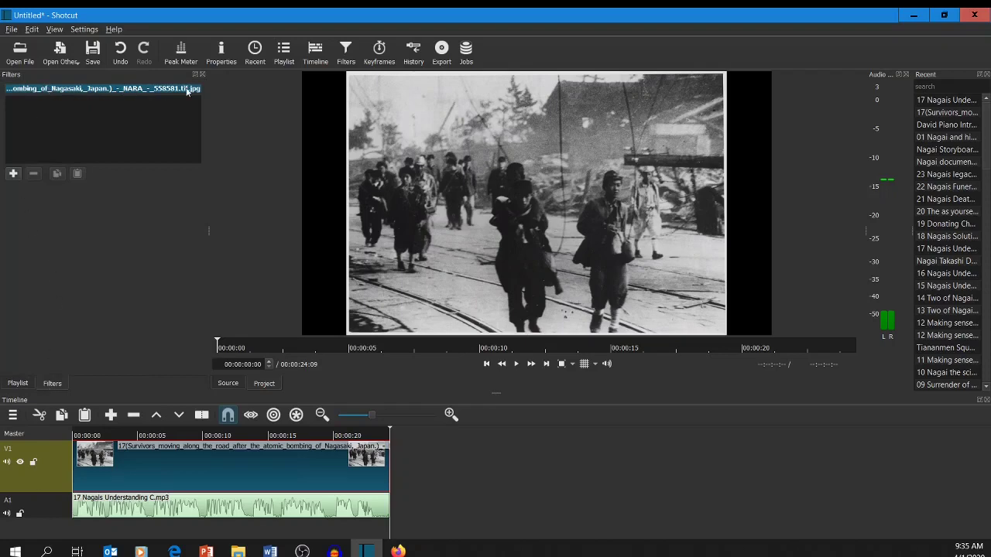
click(14, 174)
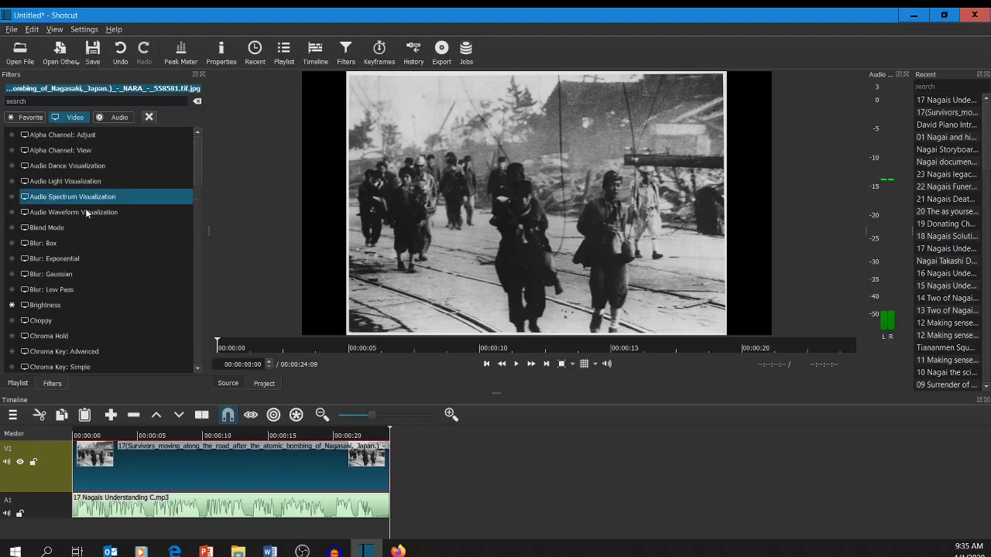
scroll(77, 233, down, 12)
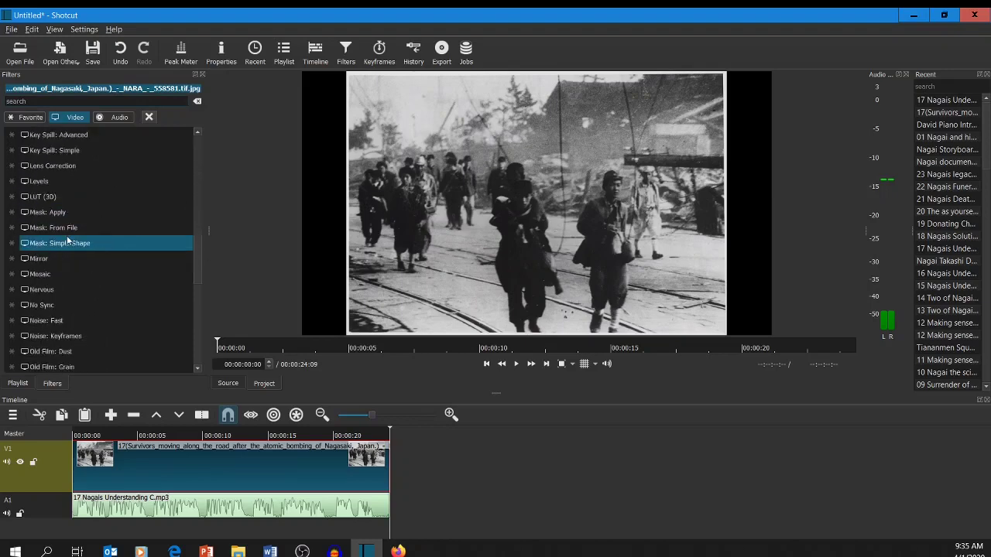
scroll(67, 241, down, 3)
scroll(65, 240, down, 1)
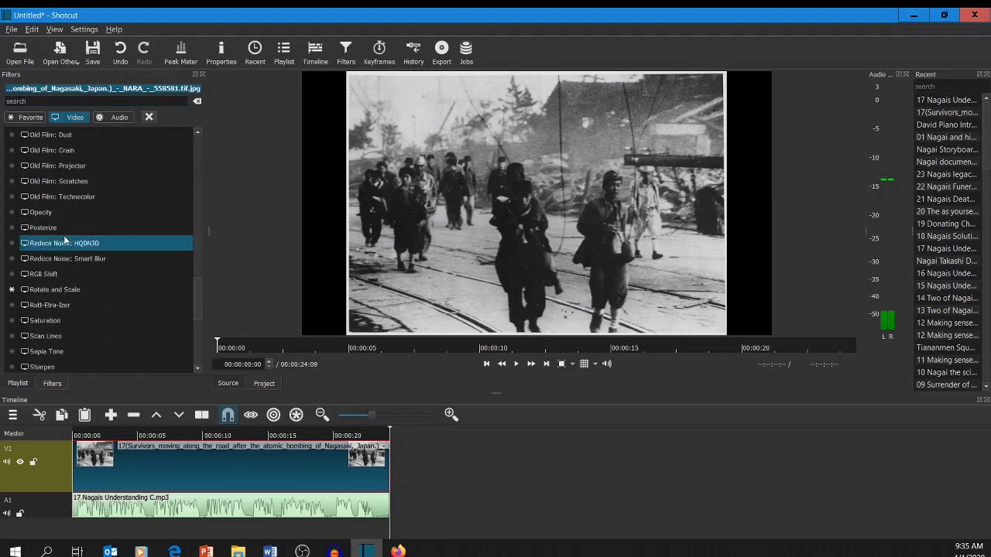
Add a Rotate and Scale filter to the survivors clip and preview it from the start
click(51, 291)
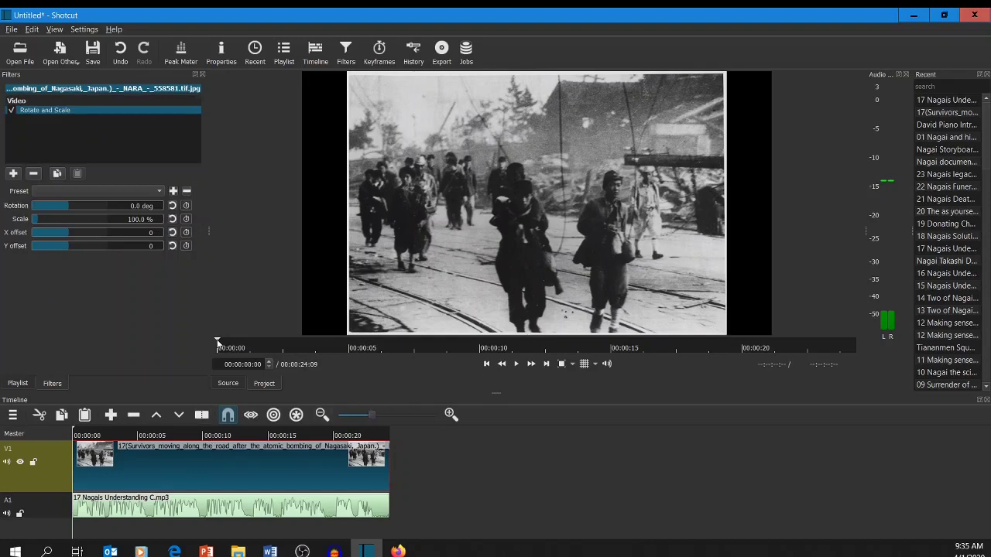
click(517, 363)
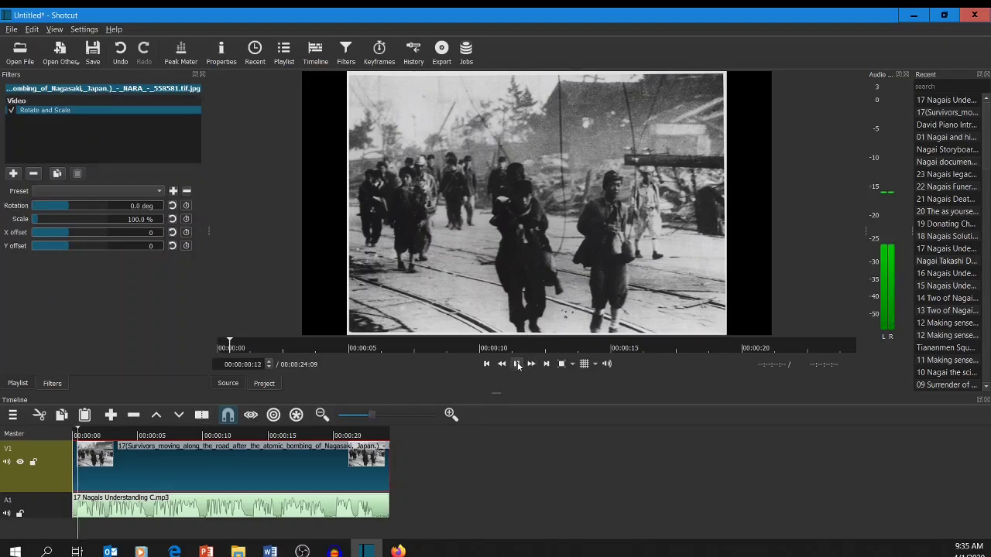
click(517, 364)
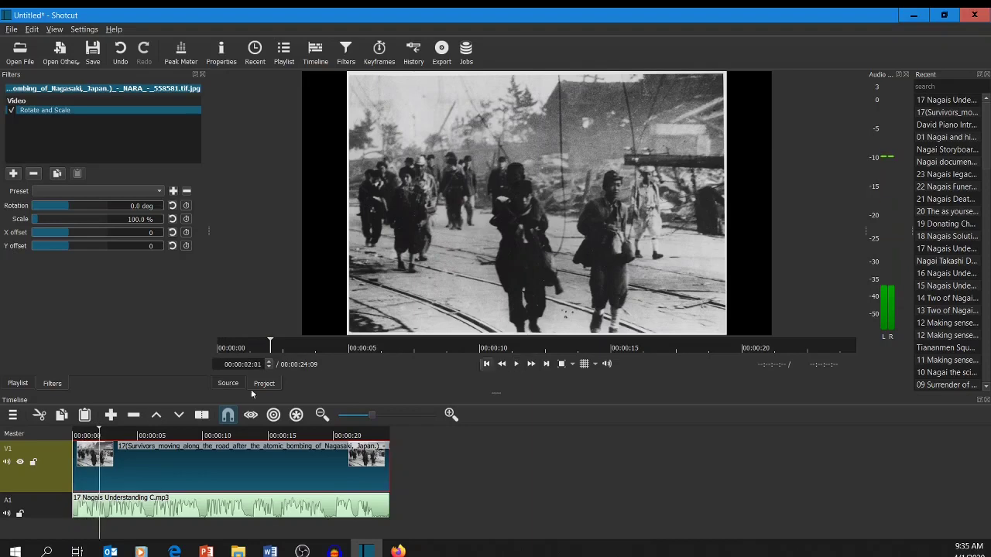
click(270, 343)
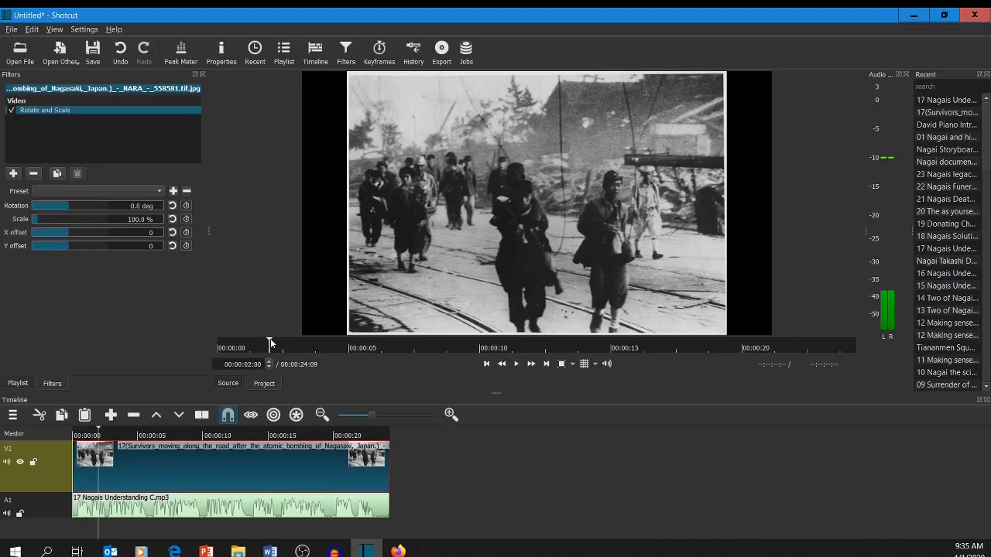
drag(270, 343, 120, 348)
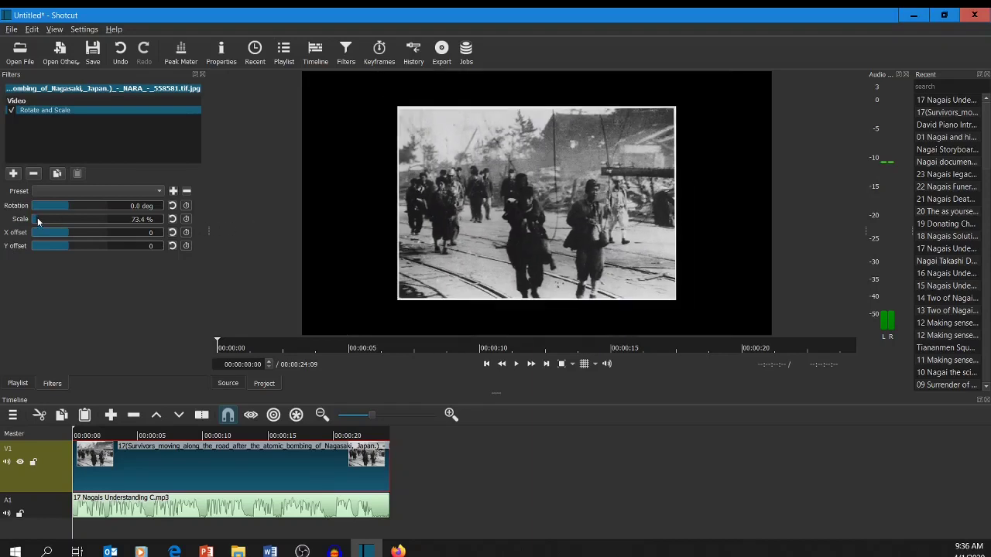
Try a 126.8% scale, then reset Scale to 100% and return the playhead to the start
scroll(37, 219, up, 3)
scroll(41, 220, up, 5)
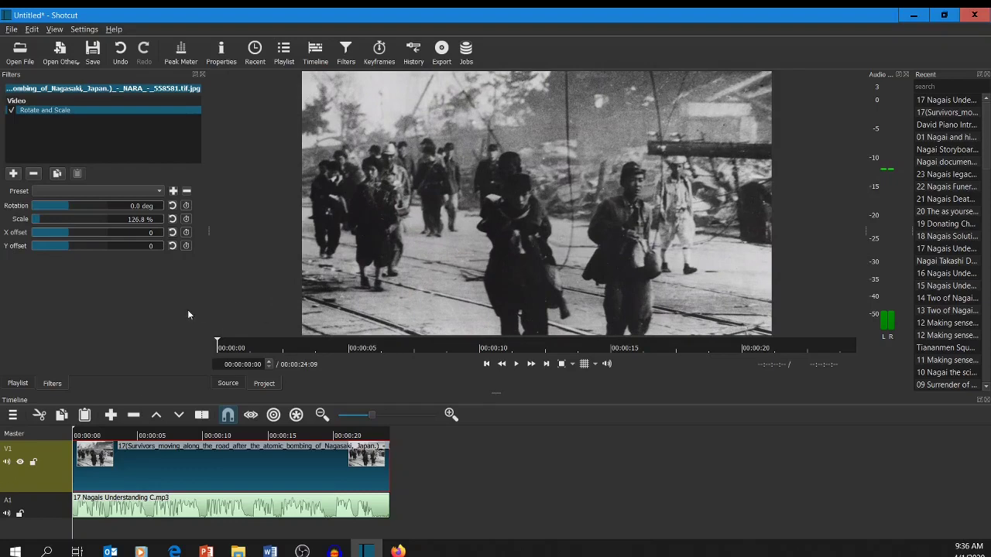
click(515, 367)
click(515, 364)
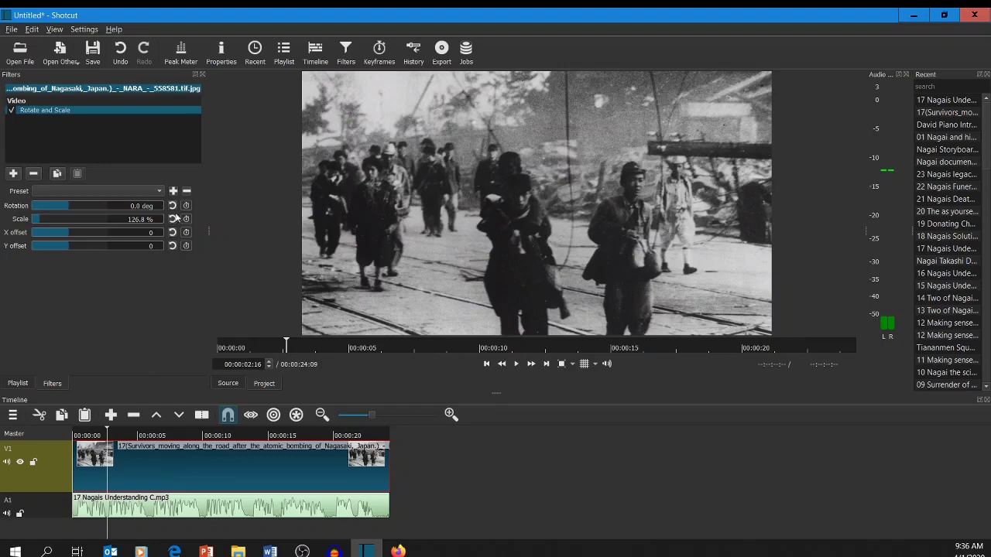
click(172, 219)
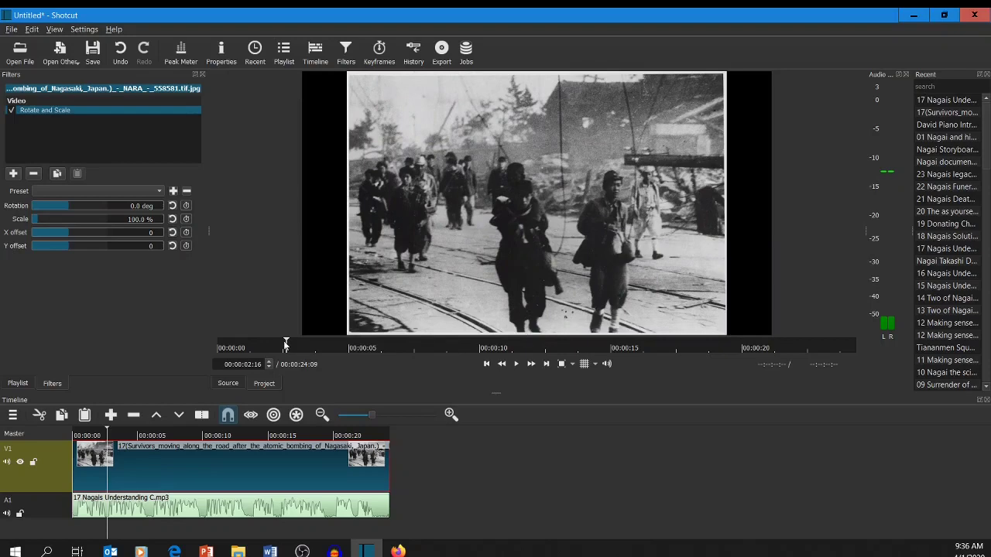
drag(286, 343, 209, 343)
key(Home)
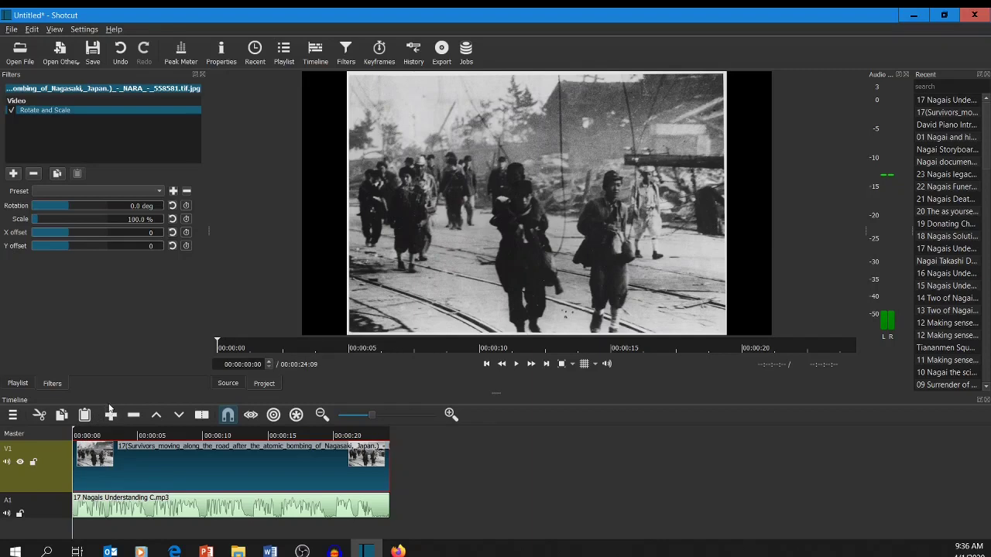
Enable keyframes for Rotation, Scale, X offset and Y offset, and move the playhead to the clip's end
click(186, 206)
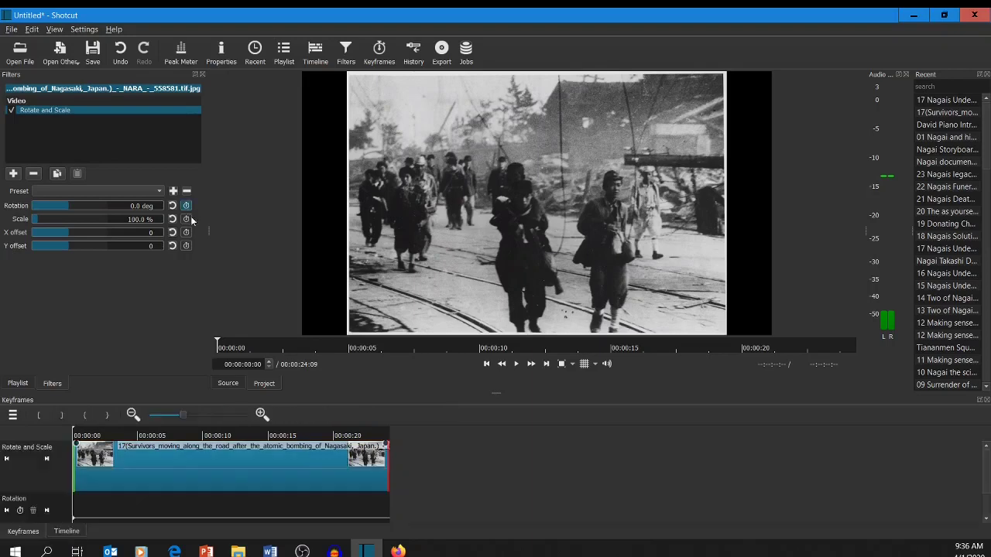
click(185, 219)
click(186, 234)
click(186, 247)
drag(218, 344, 730, 344)
drag(845, 339, 901, 340)
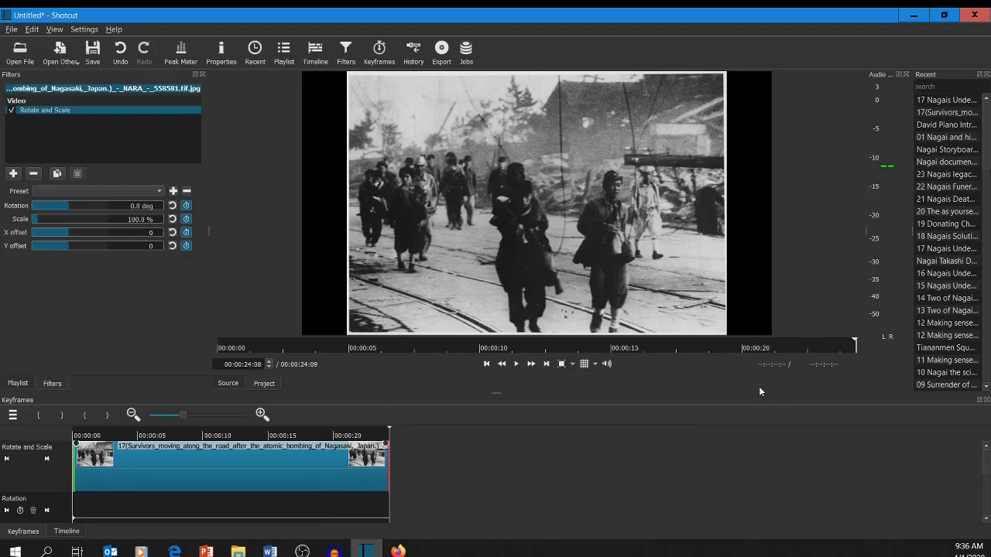
Set Scale to 166.7%, rotation to 0, and X and Y offsets to -67
click(36, 219)
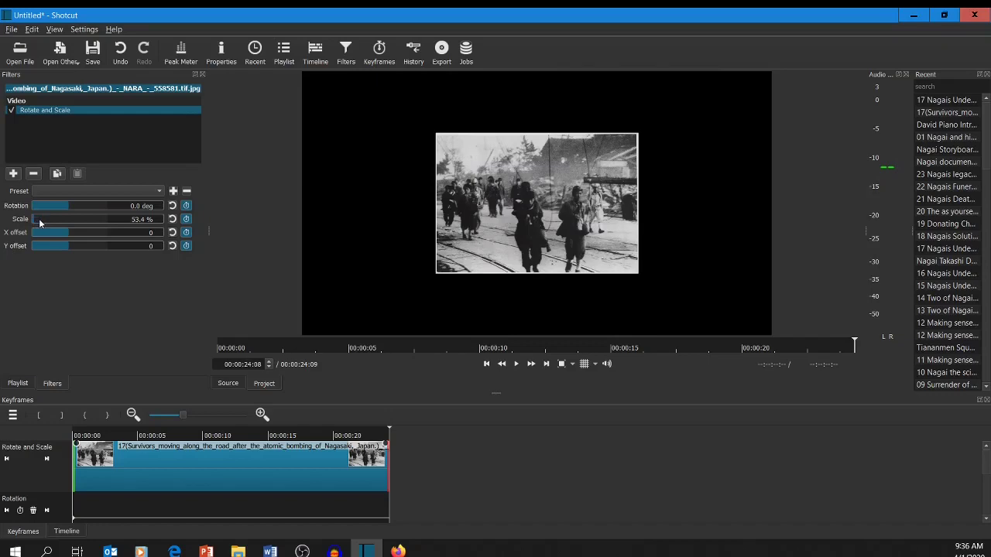
mouse_move(43, 220)
mouse_down()
mouse_move(53, 219)
mouse_move(43, 222)
mouse_up()
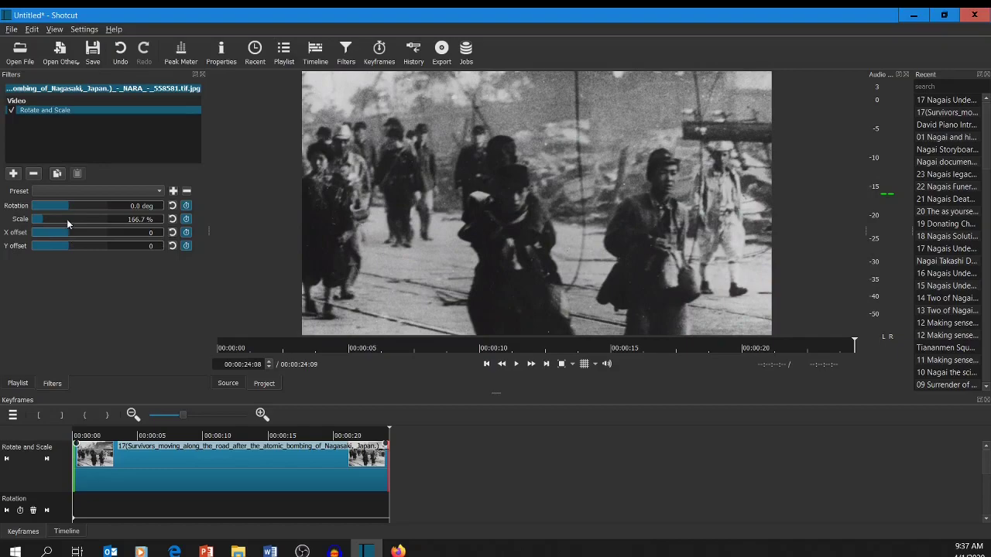
drag(65, 207, 33, 209)
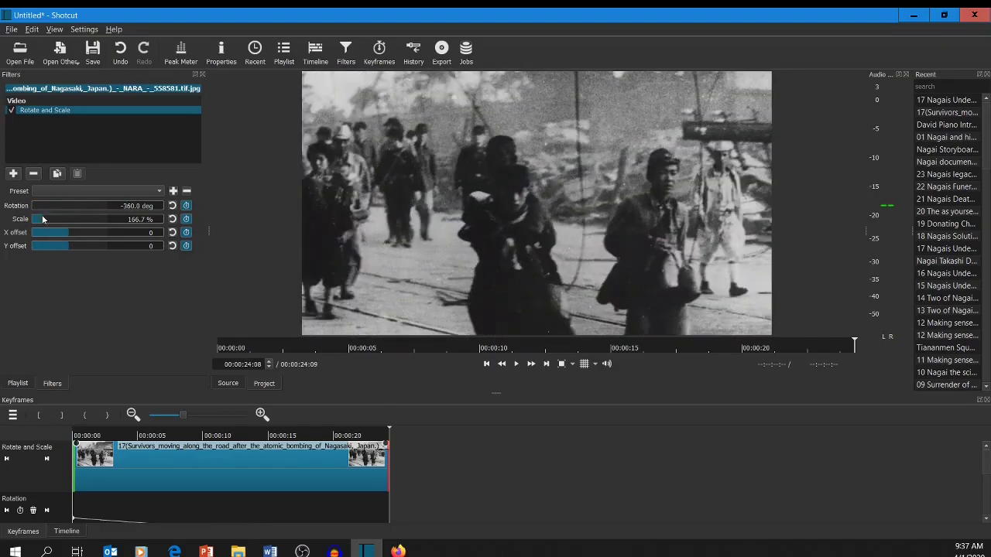
click(172, 206)
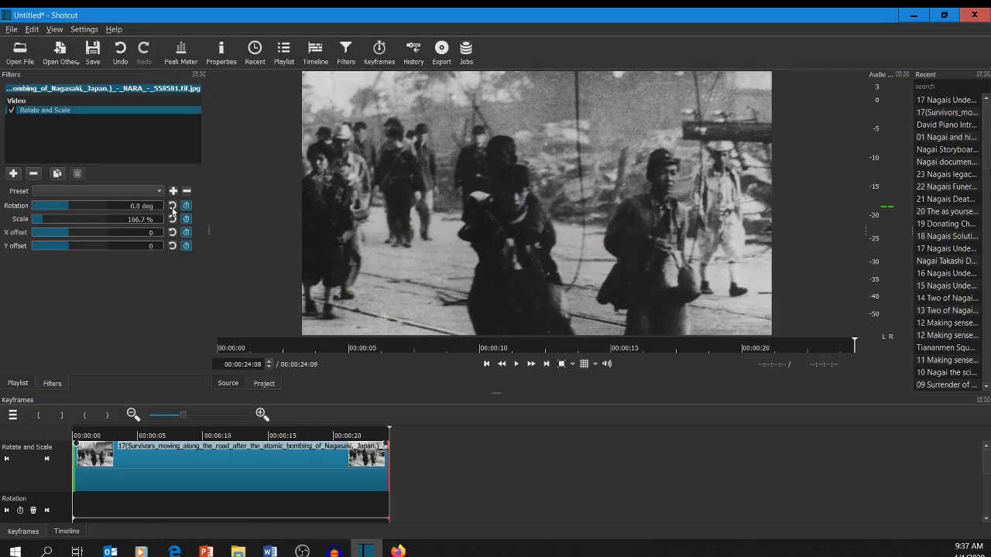
click(67, 233)
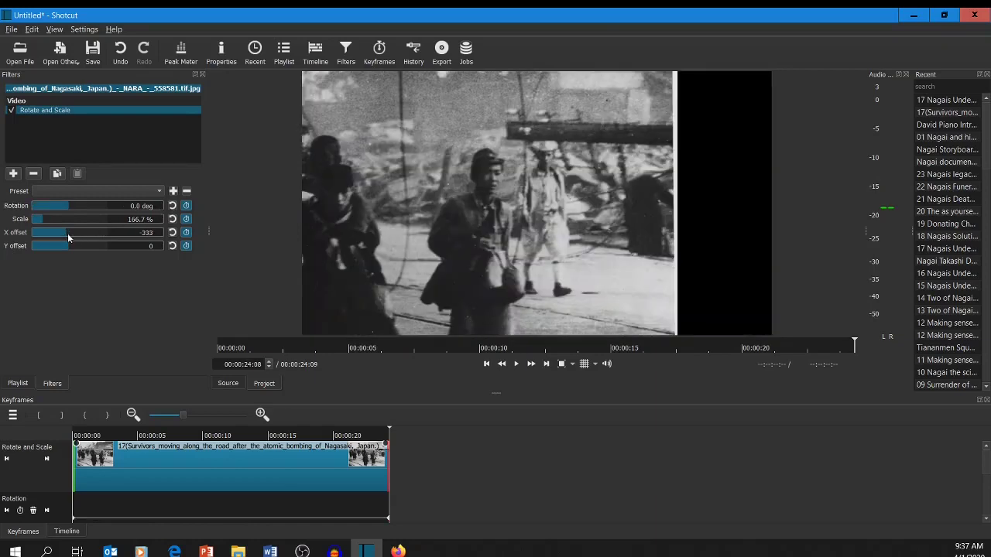
drag(67, 233, 69, 231)
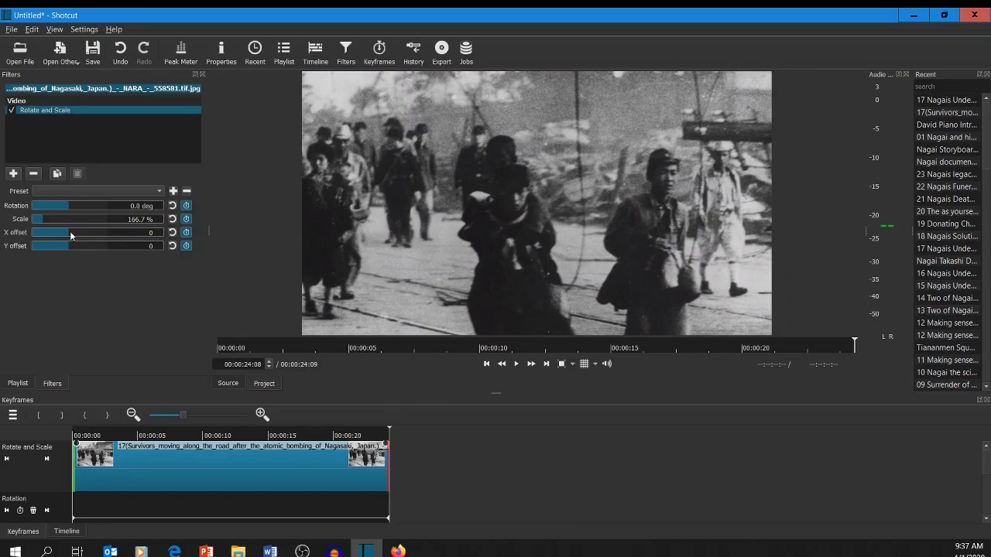
drag(71, 236, 70, 236)
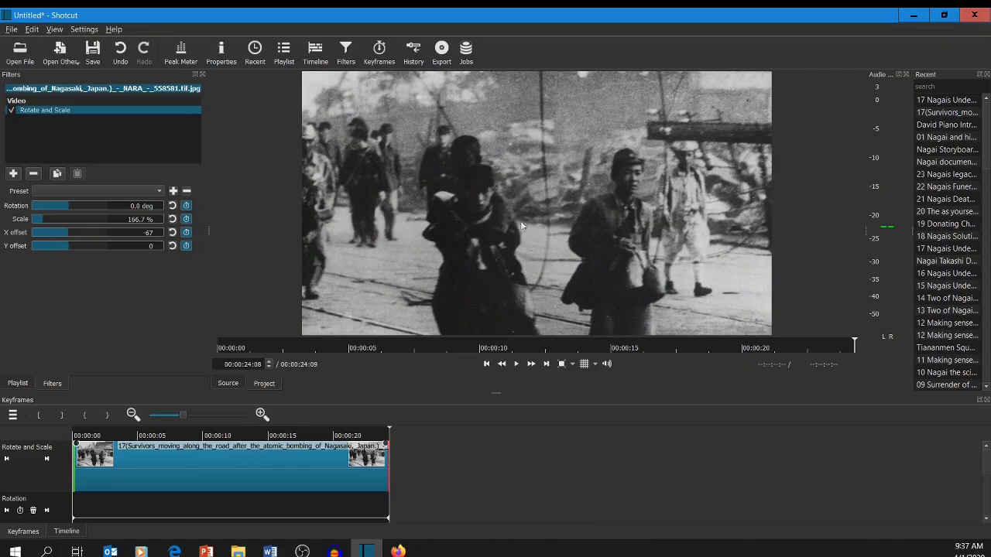
drag(70, 246, 67, 245)
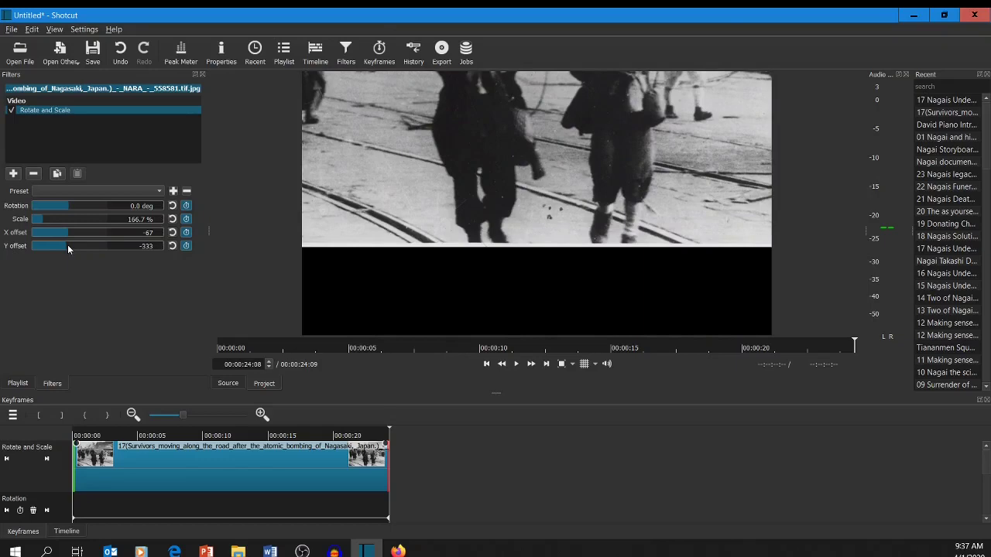
drag(68, 244, 69, 246)
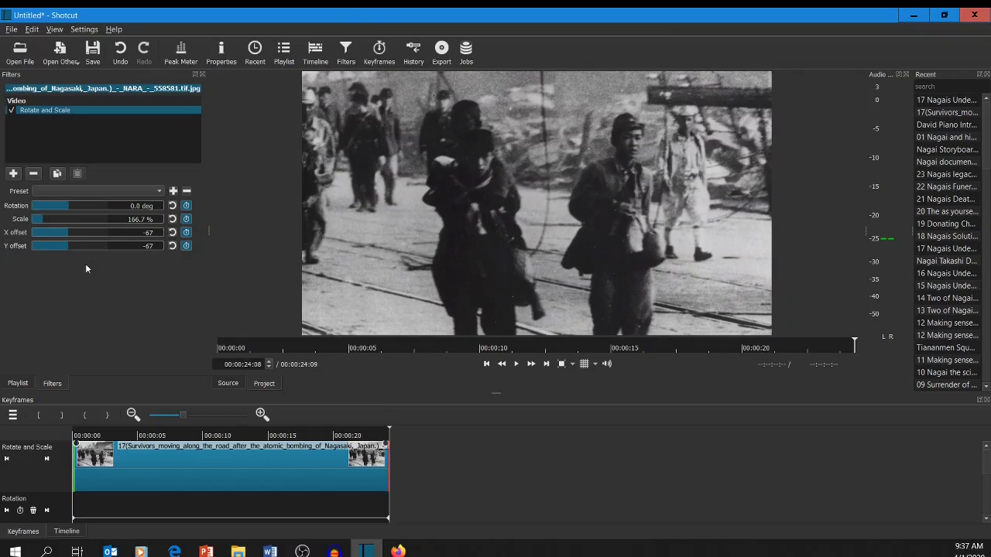
Experiment with several Y offset values for the survivors photo in the Rotate and Scale filter
double_click(150, 246)
click(154, 246)
key(BackSpace)
key(BackSpace)
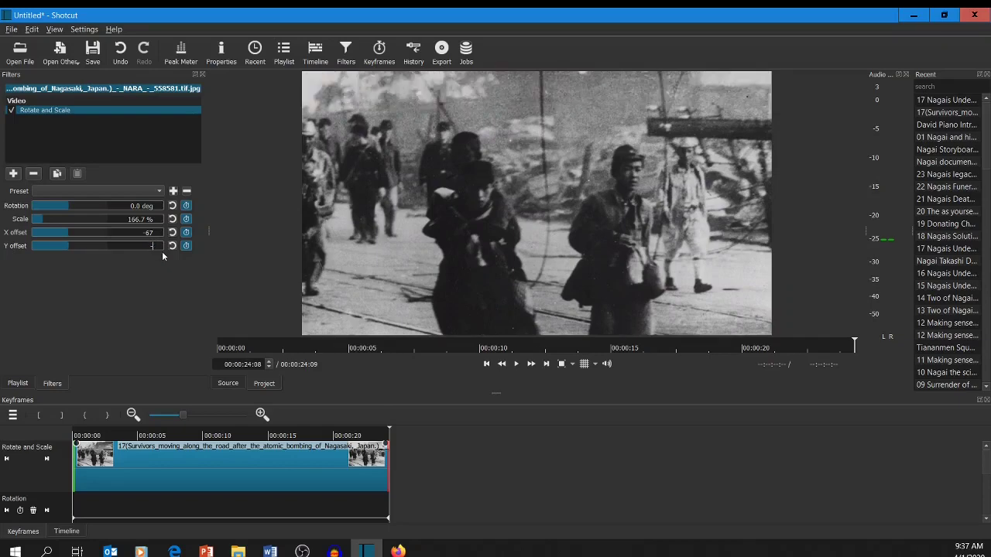
text(80)
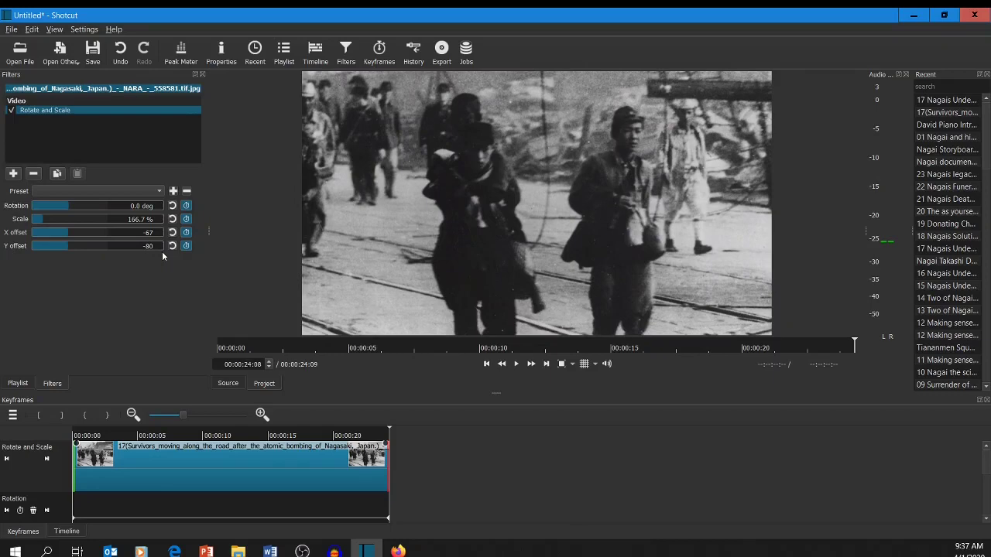
key(BackSpace)
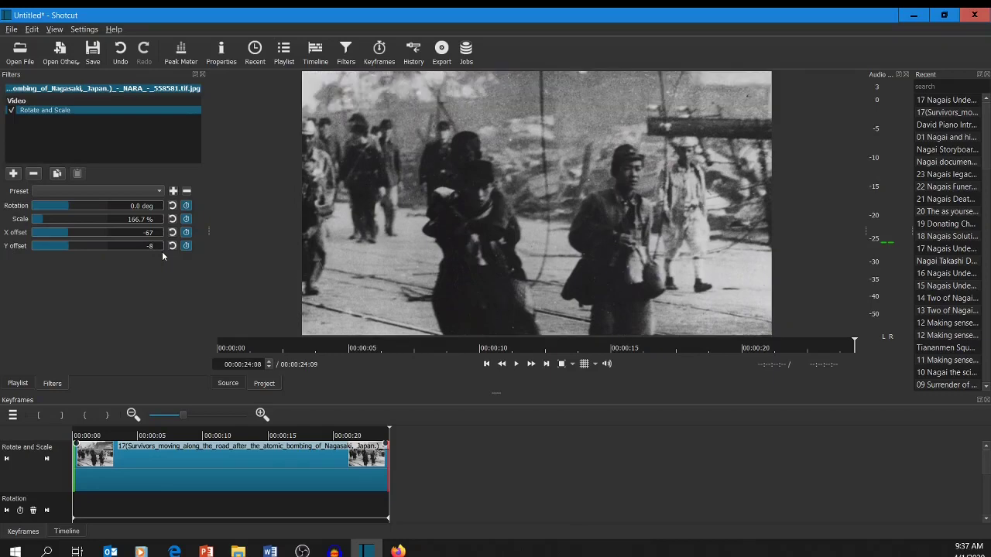
text(5)
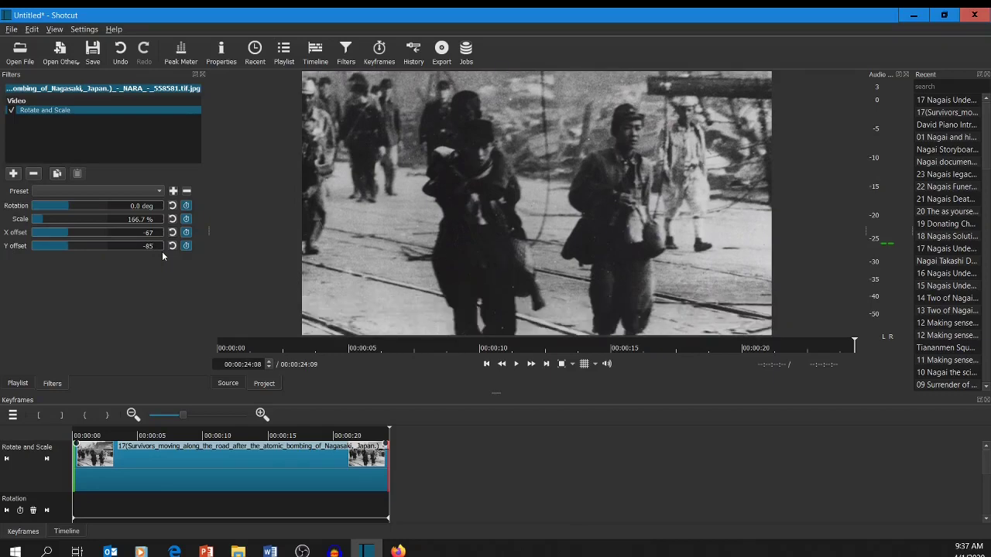
key(BackSpace)
key(BackSpace)
text(90)
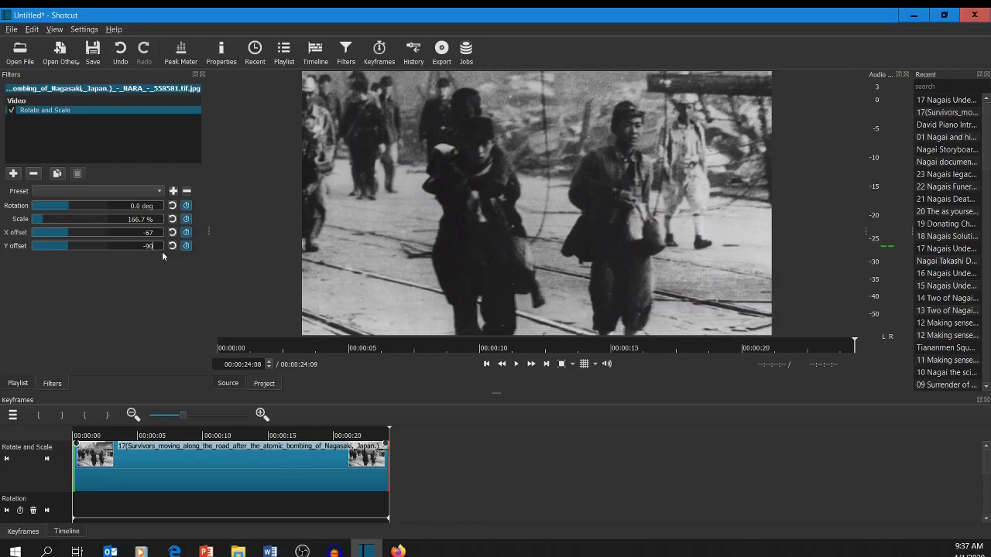
key(BackSpace)
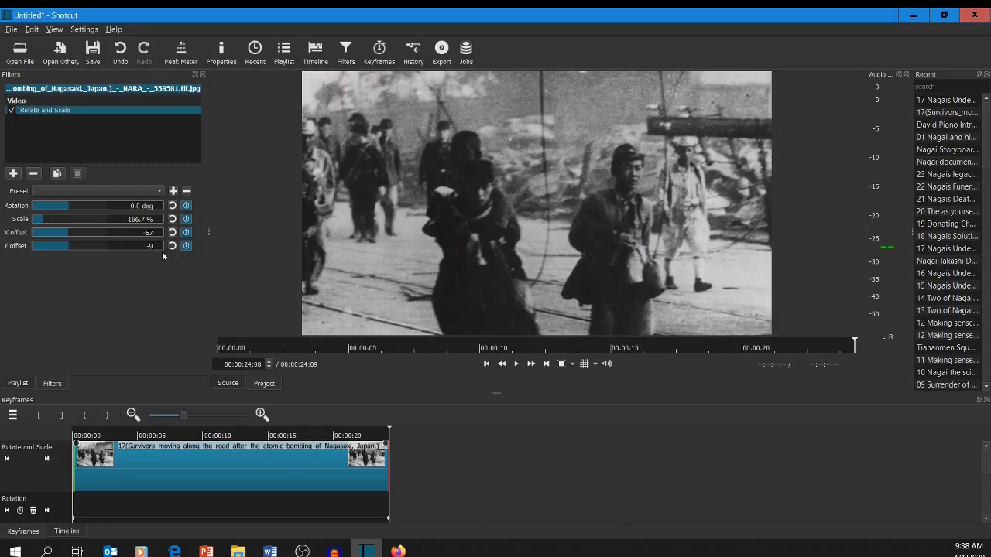
text(5)
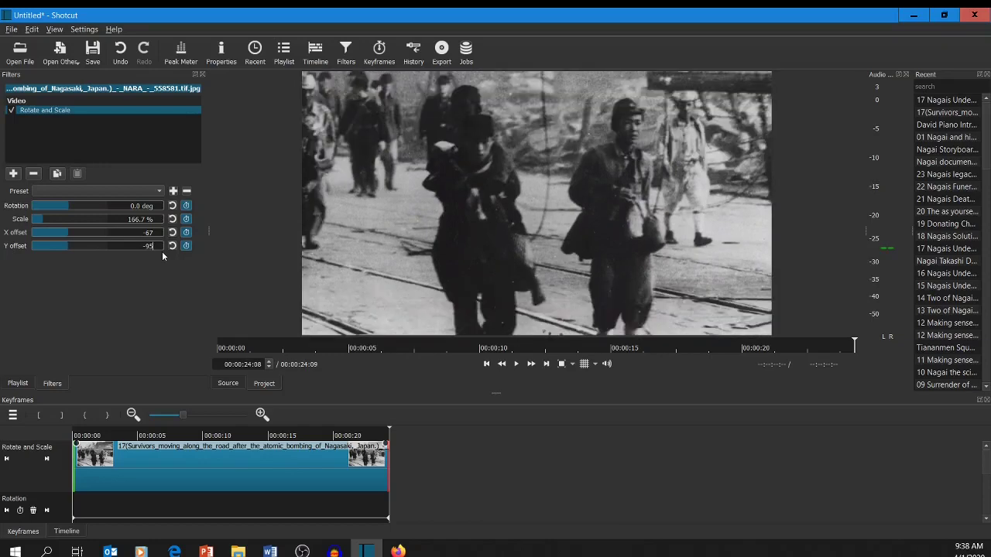
key(BackSpace)
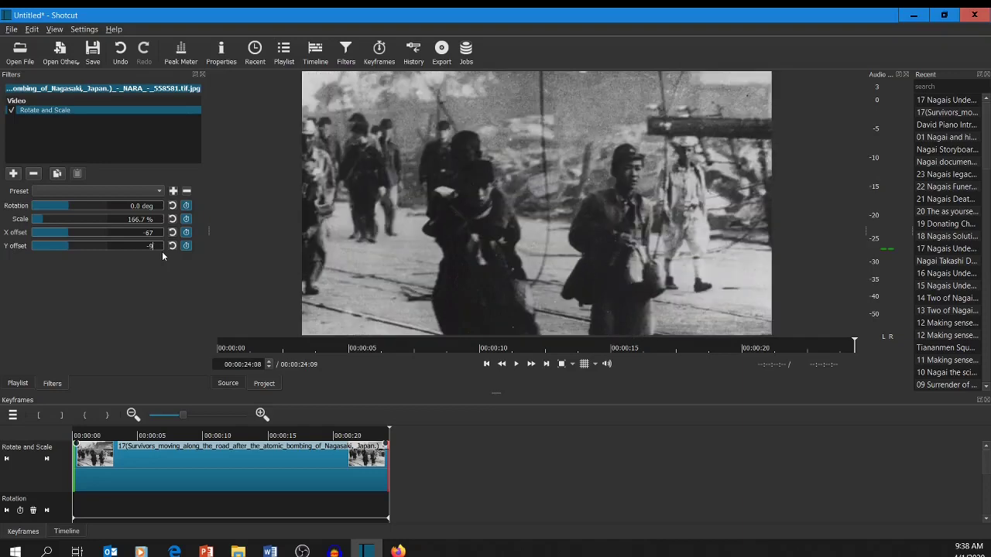
text(105)
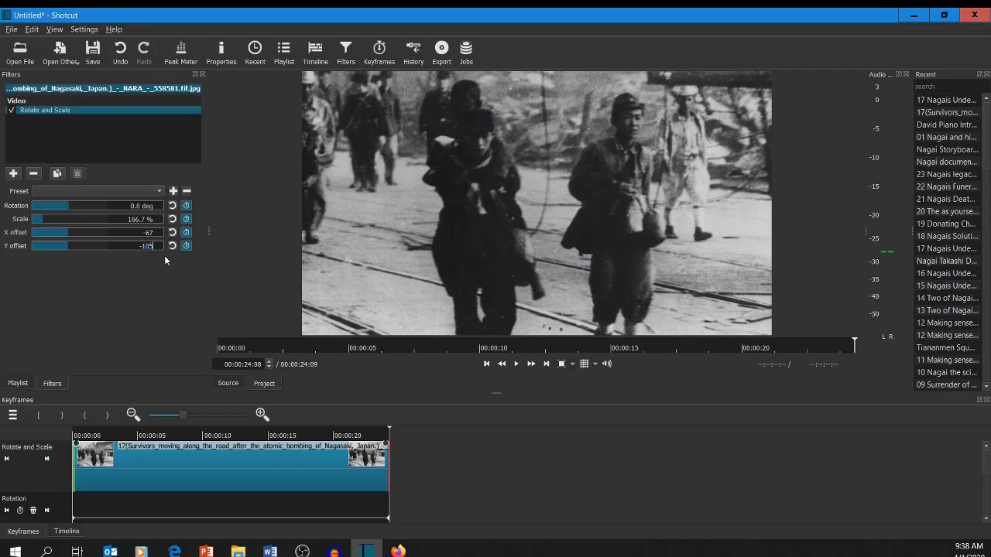
key(BackSpace)
key(BackSpace)
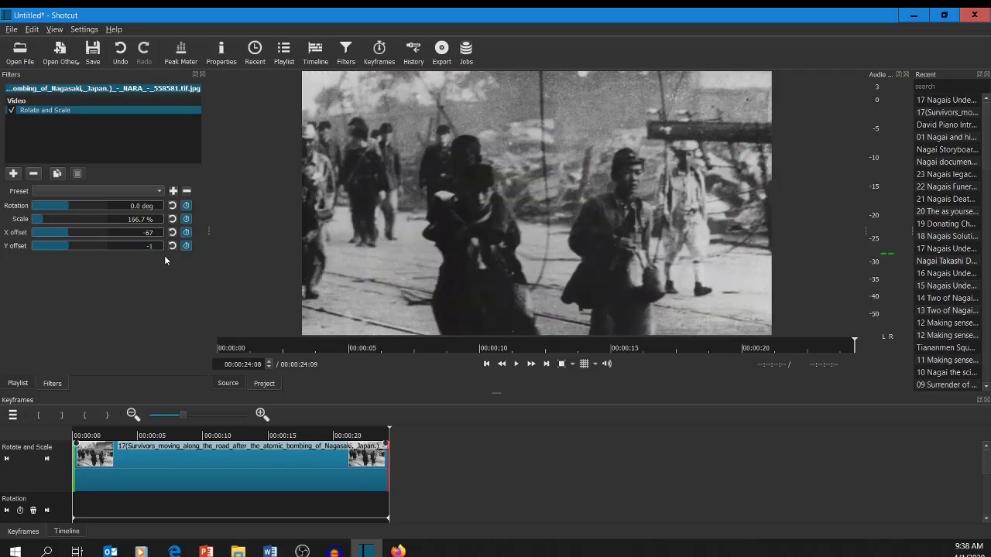
text(15)
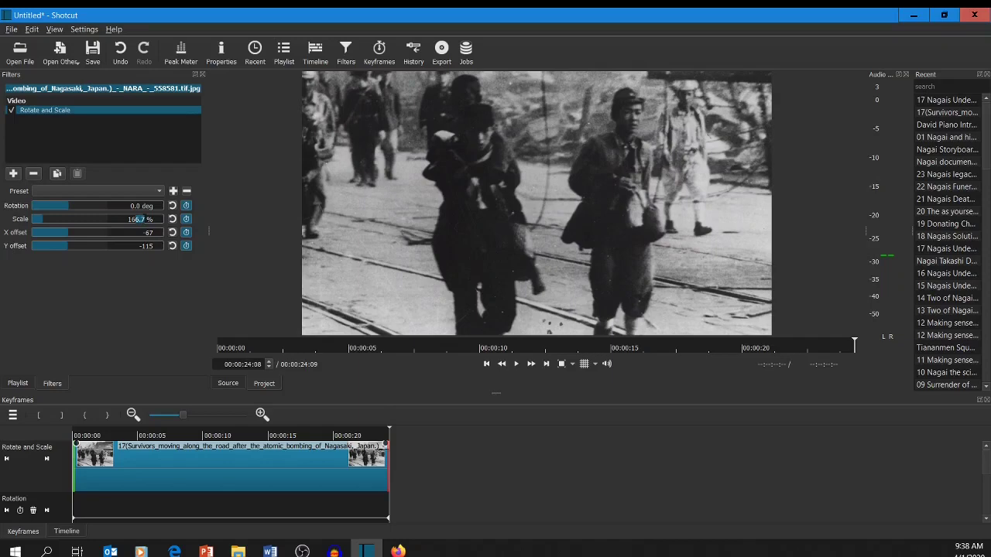
Set Scale to 155% and Y offset to -130, keeping X offset at -67
double_click(140, 219)
text(160)
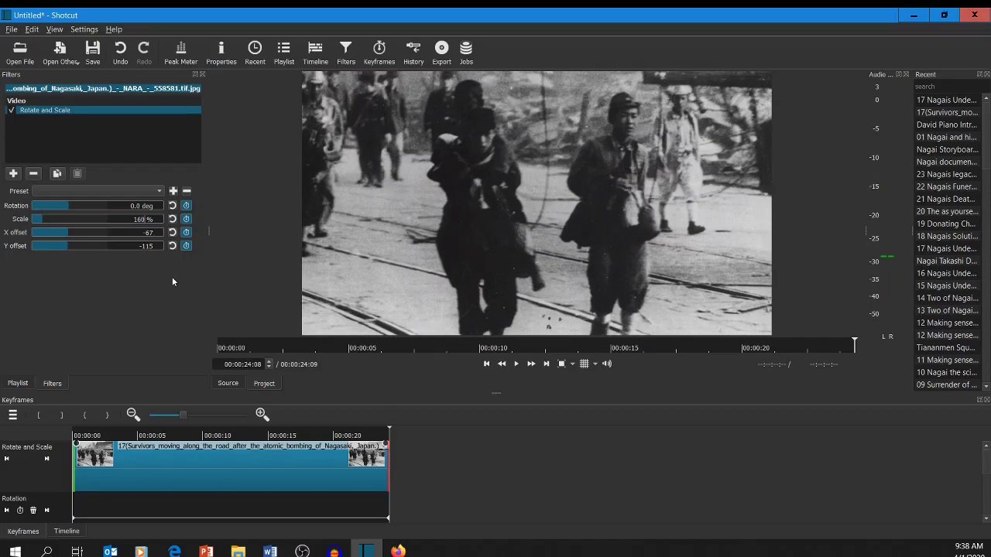
text(155)
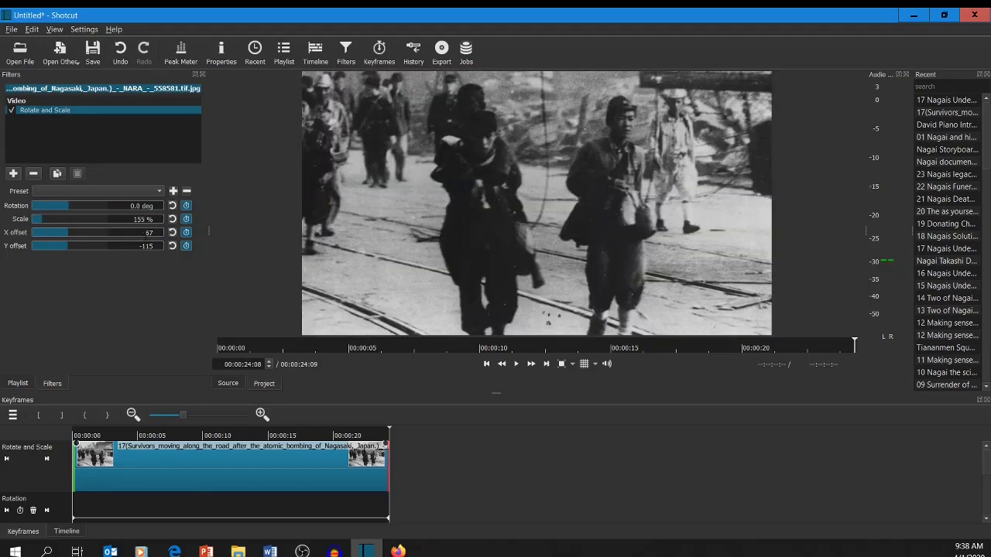
double_click(155, 248)
text(-1)
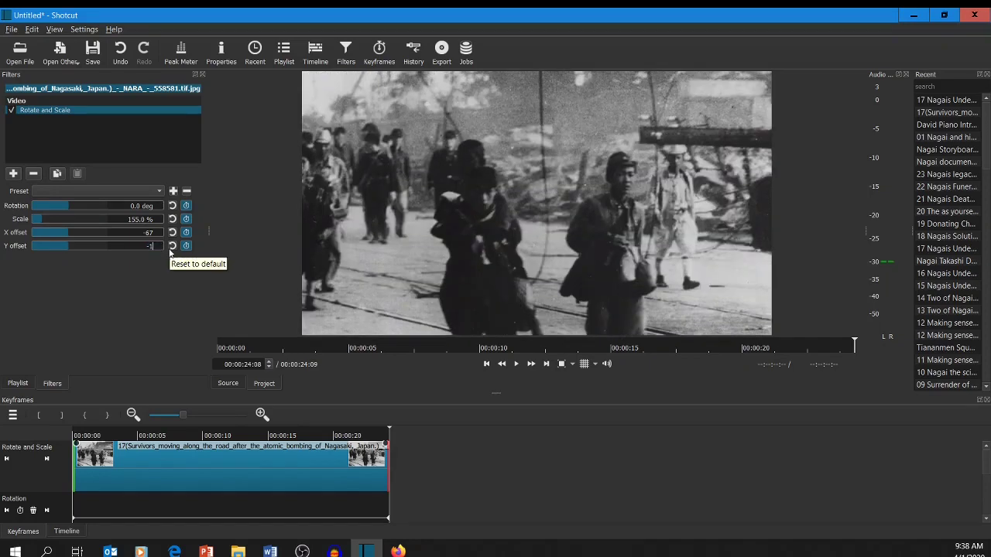
text(10)
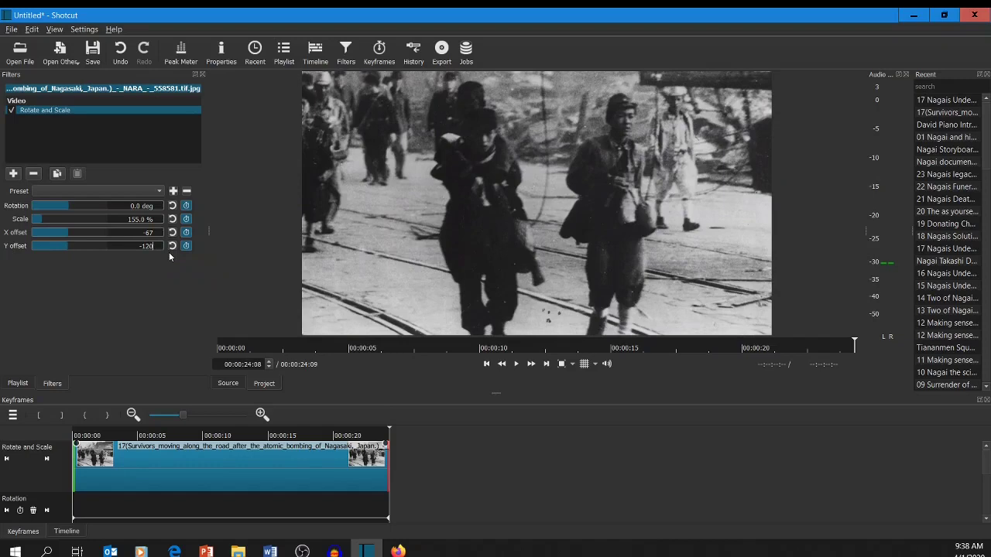
key(BackSpace)
text(5)
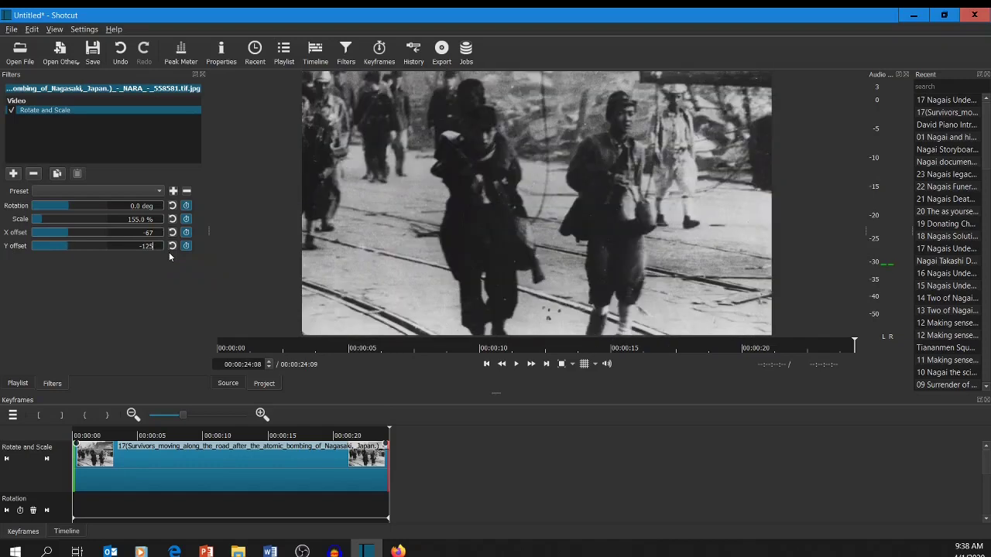
key(BackSpace)
key(BackSpace)
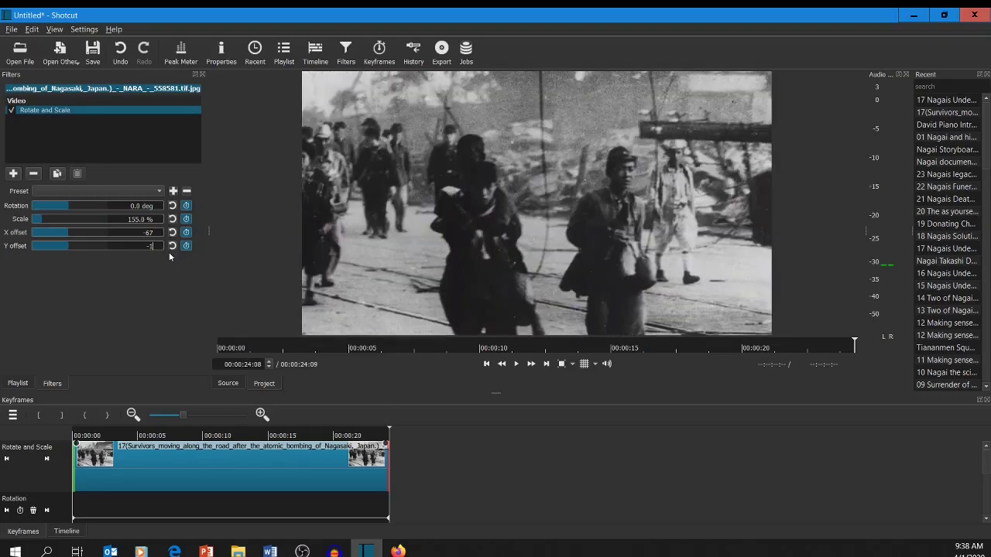
text(30)
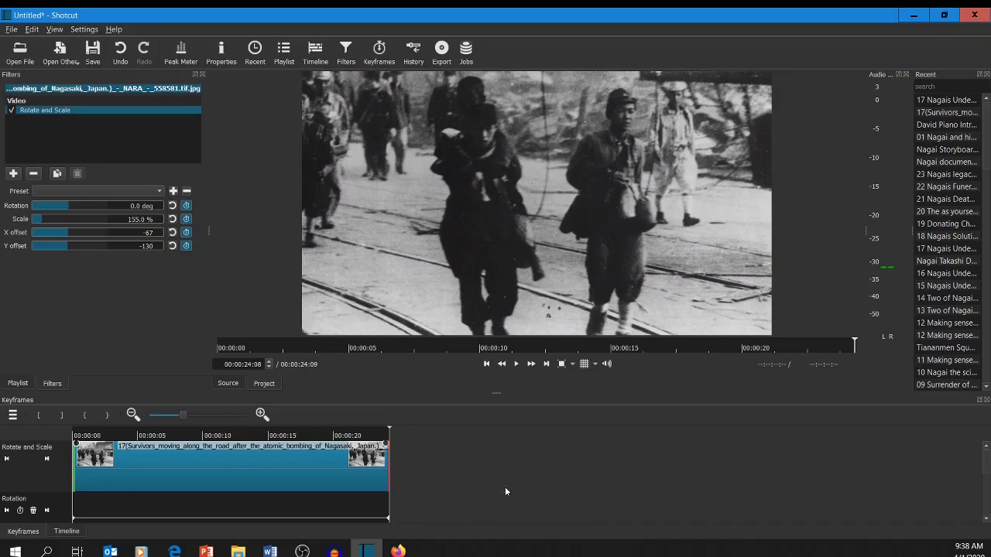
Scrub back to the survivors clip's start, play the zoom animation, and pause at 00:00:12:05
click(855, 344)
drag(853, 343, 625, 344)
drag(398, 342, 185, 346)
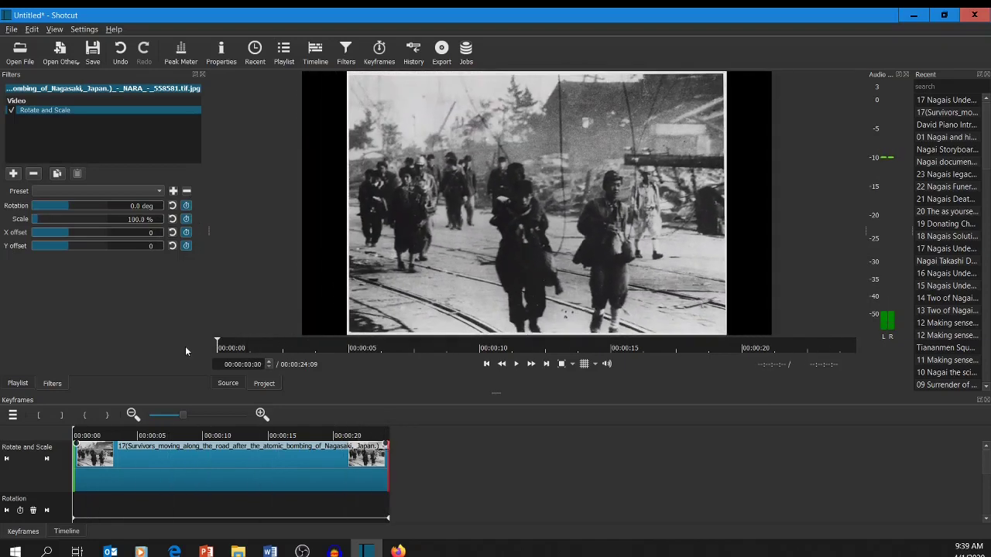
click(519, 364)
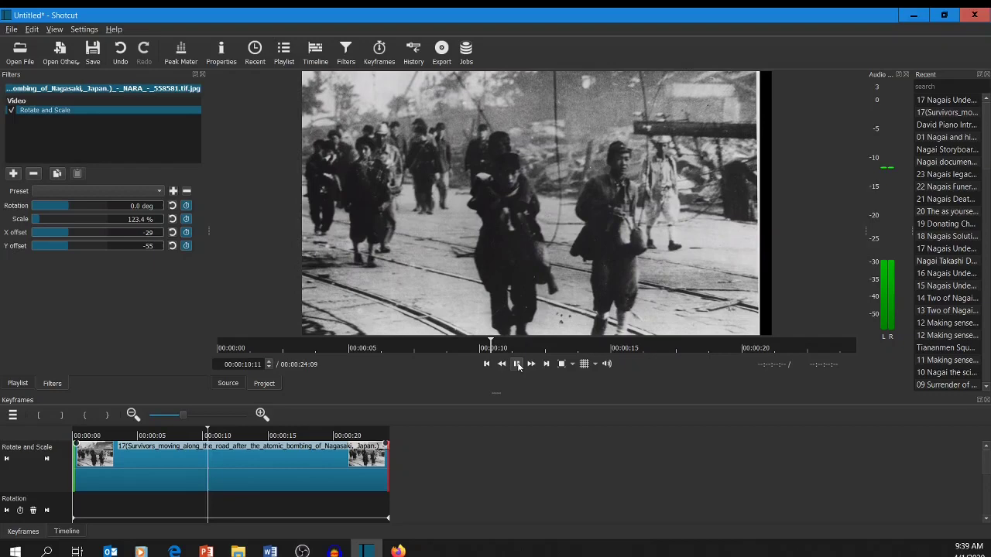
click(518, 364)
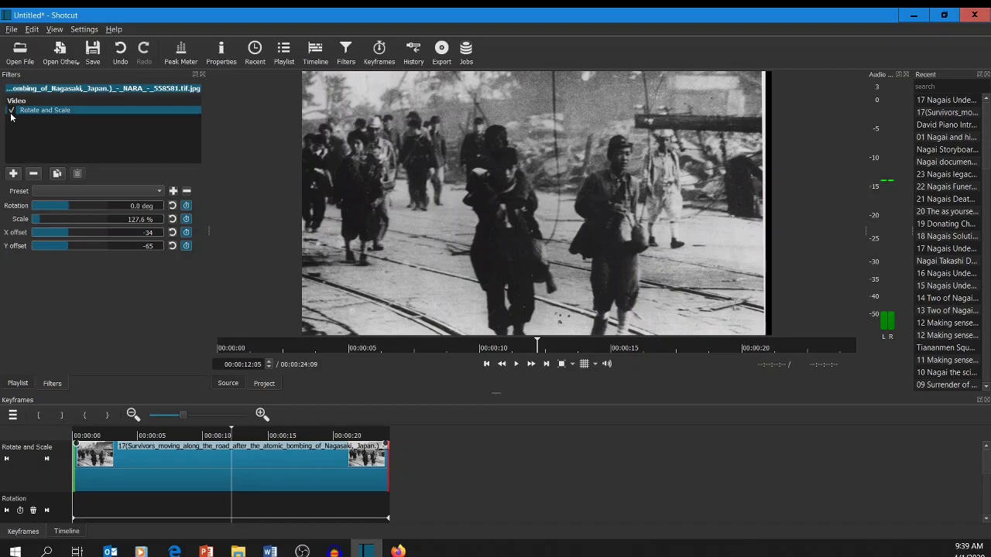
Delete the old Rotate and Scale filter and add a fresh one at the clip's start
click(34, 174)
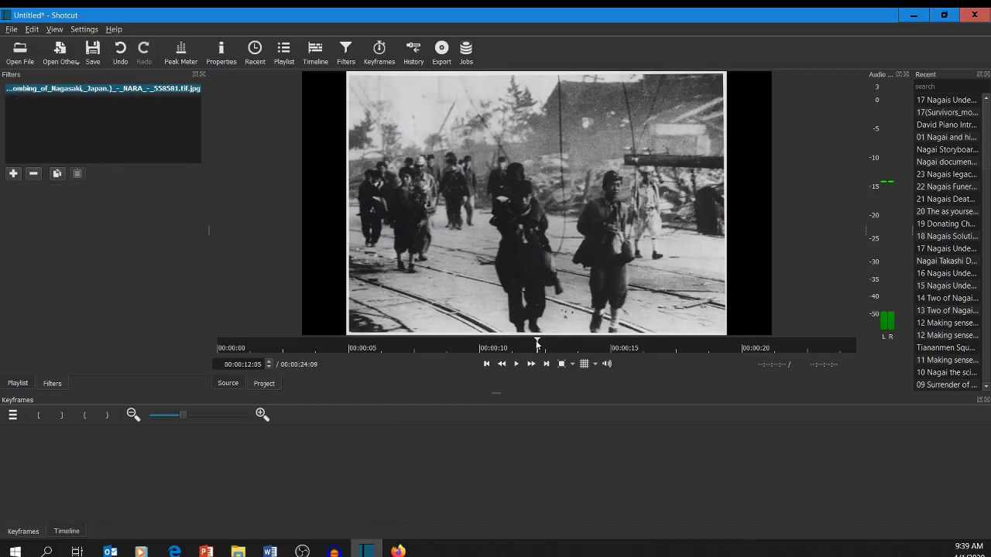
drag(538, 345, 190, 354)
click(11, 175)
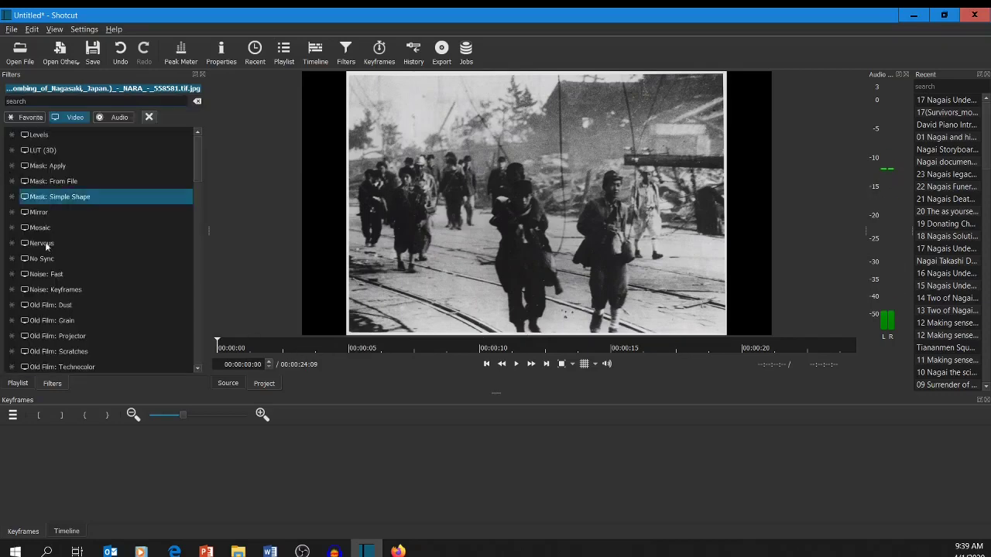
scroll(52, 310, down, 5)
scroll(51, 337, down, 3)
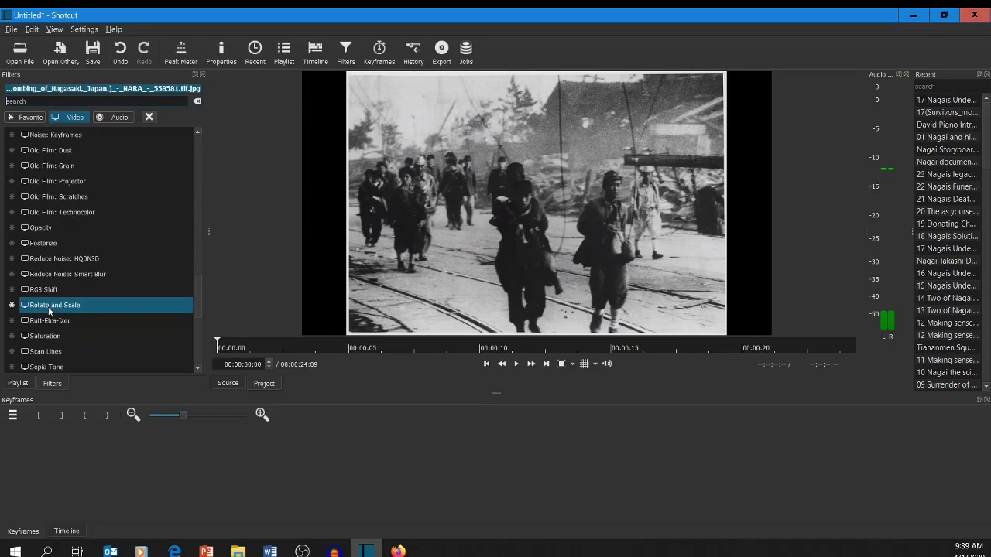
click(48, 305)
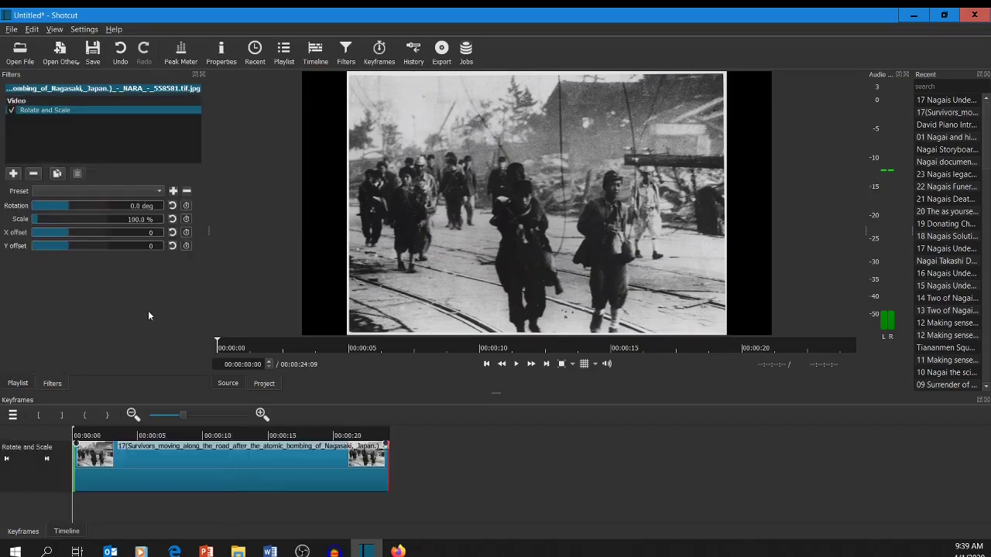
Enable keyframing for rotation, scale, X offset and Y offset
click(185, 205)
click(186, 219)
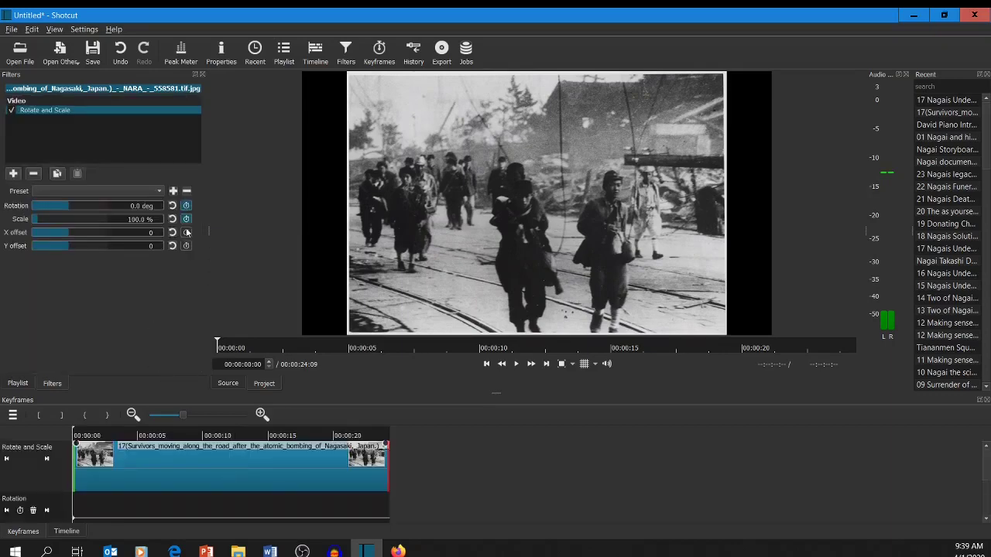
click(186, 233)
click(186, 246)
At 00:00:17:12, zoom the photo to 253.4% with X offset -133, then replay from 11 seconds
mouse_move(218, 342)
mouse_down()
mouse_move(862, 345)
mouse_move(678, 346)
mouse_up()
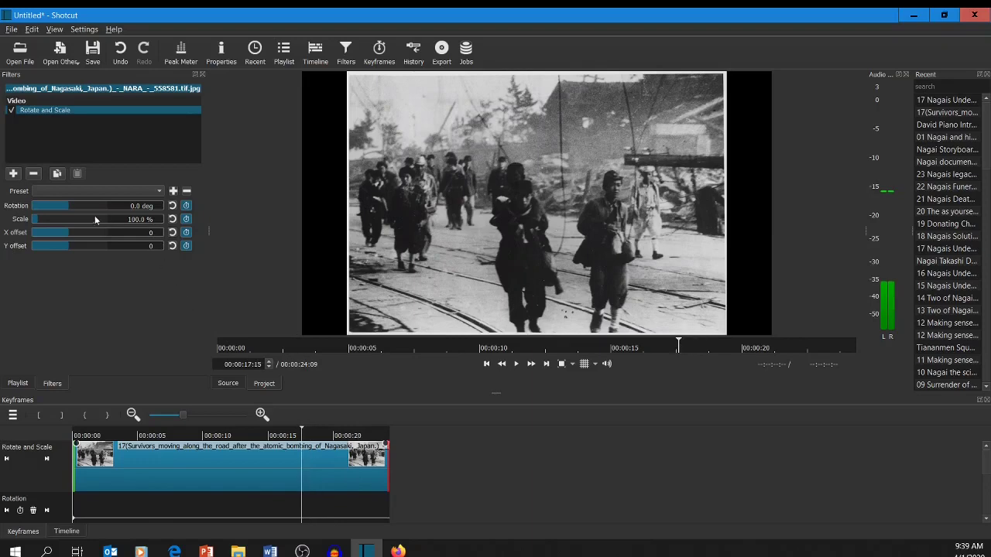
drag(36, 218, 69, 231)
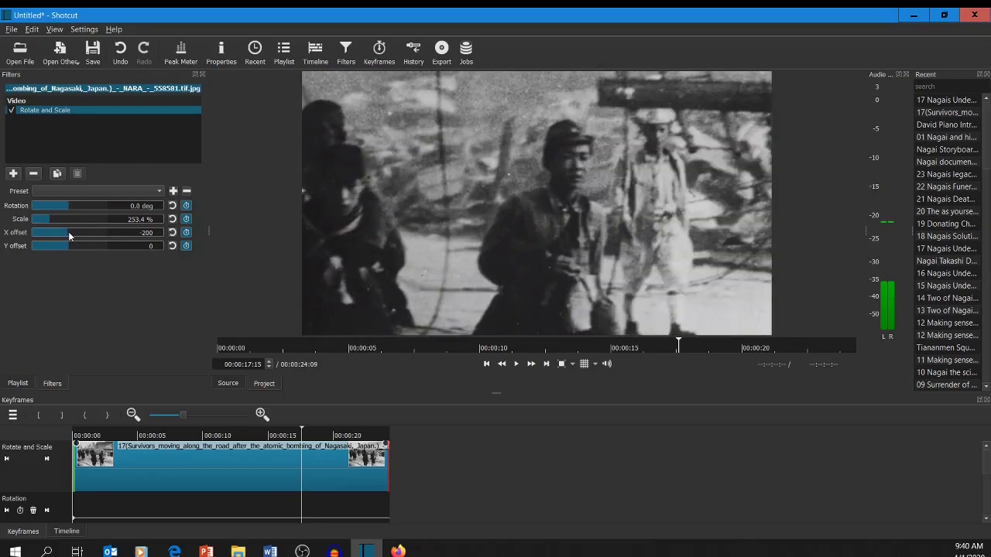
scroll(65, 231, down, 2)
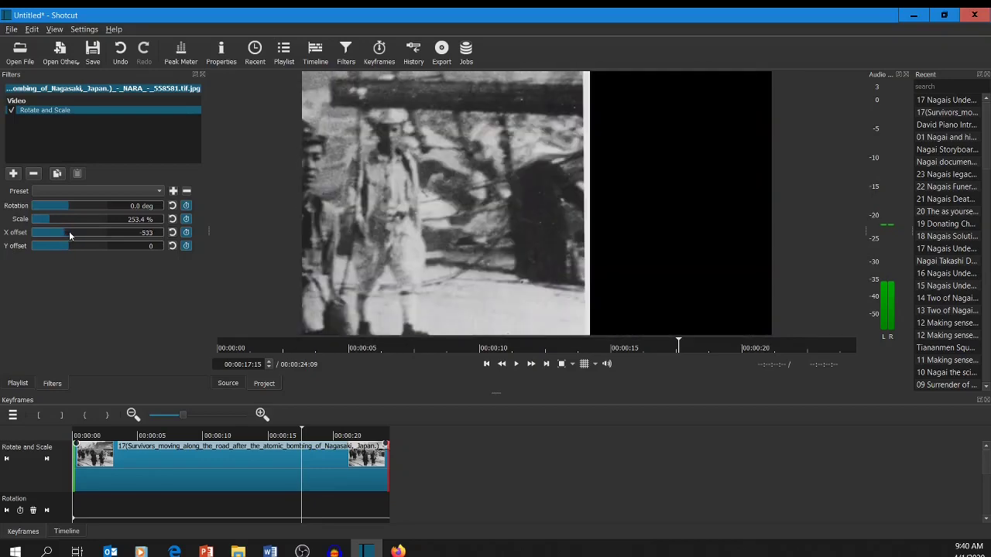
scroll(69, 230, up, 4)
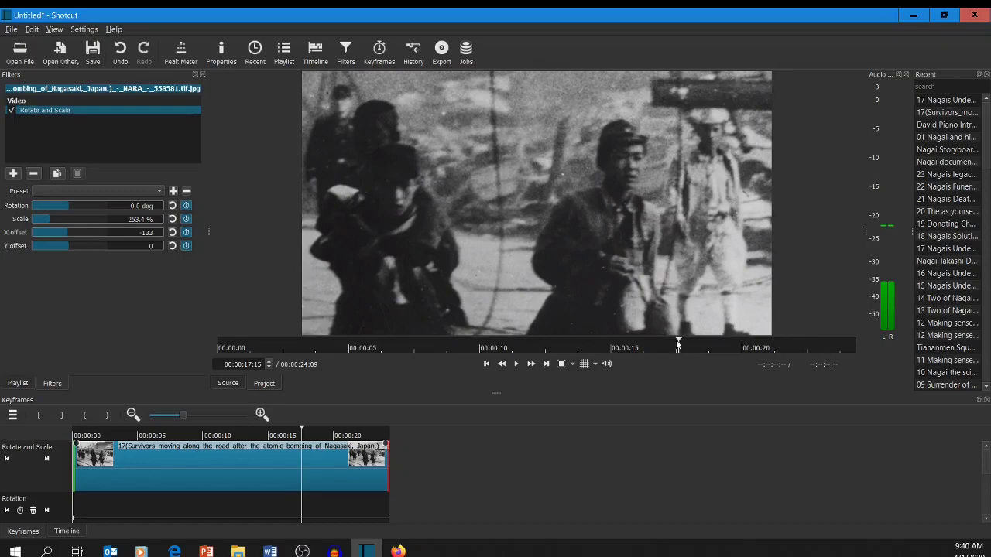
drag(678, 343, 529, 345)
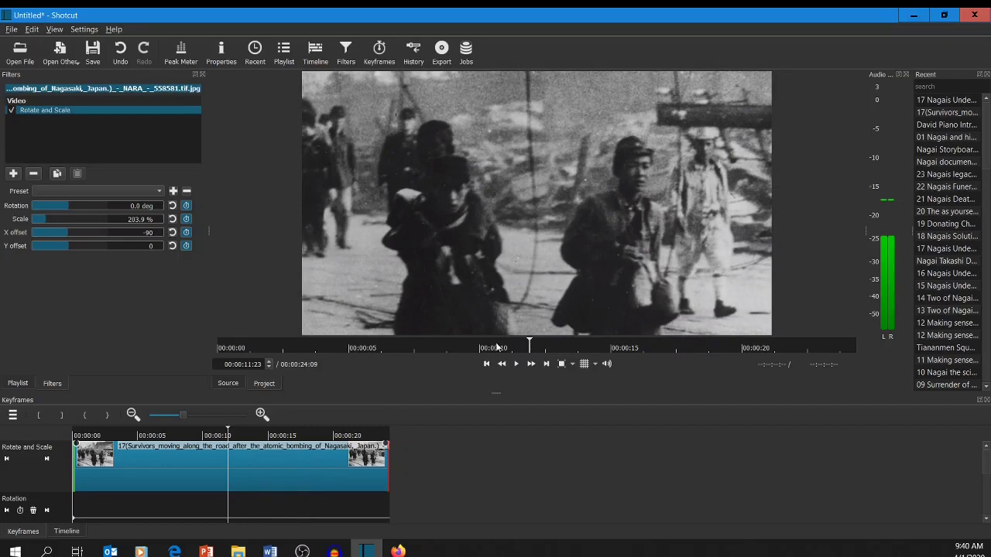
click(515, 364)
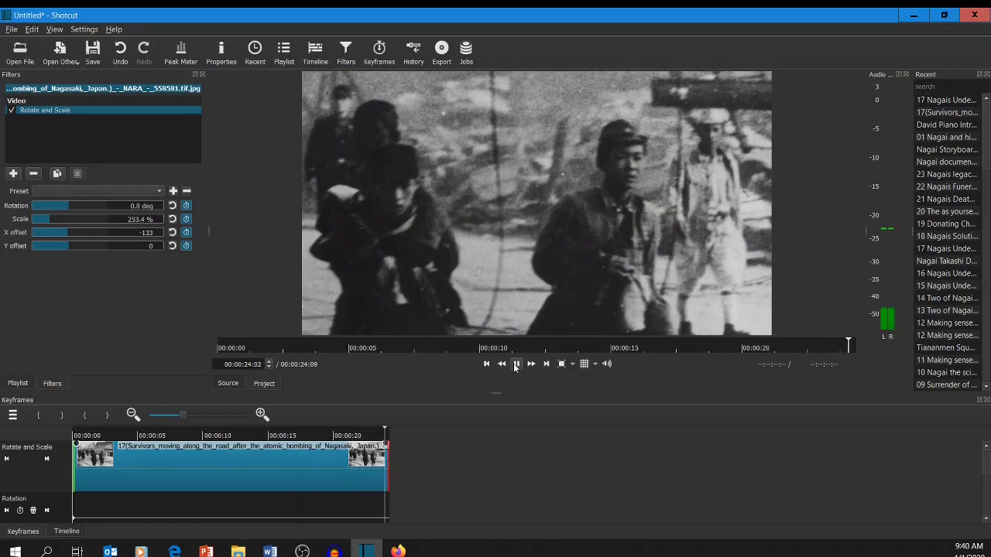
Add a keyframe near 00:00:18:19 that zooms the clip back out to 126.8%
click(516, 364)
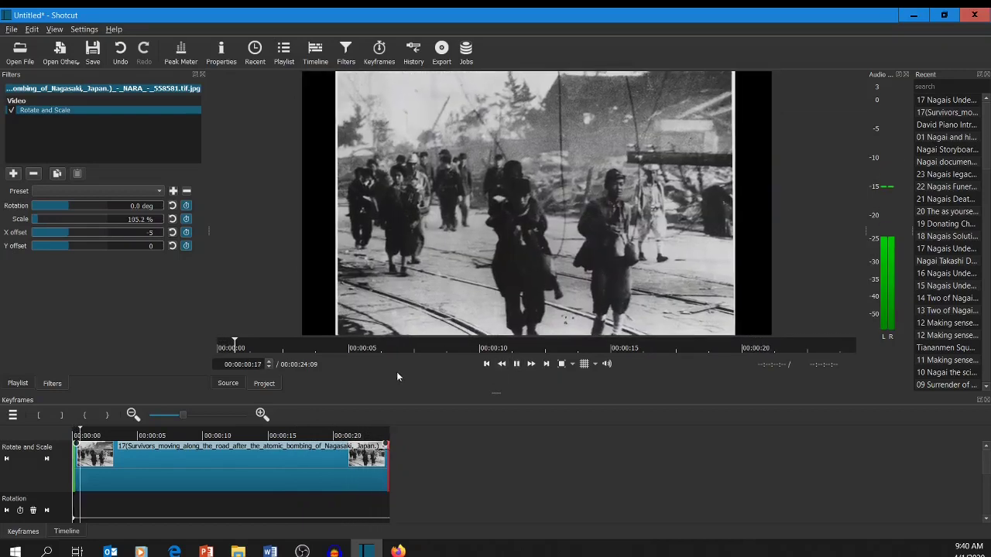
click(517, 363)
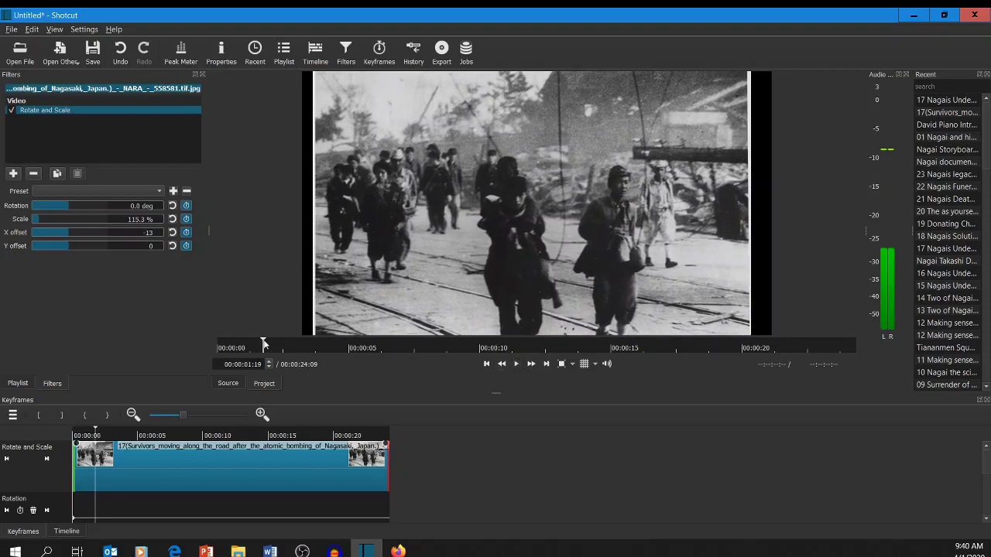
click(854, 355)
click(748, 355)
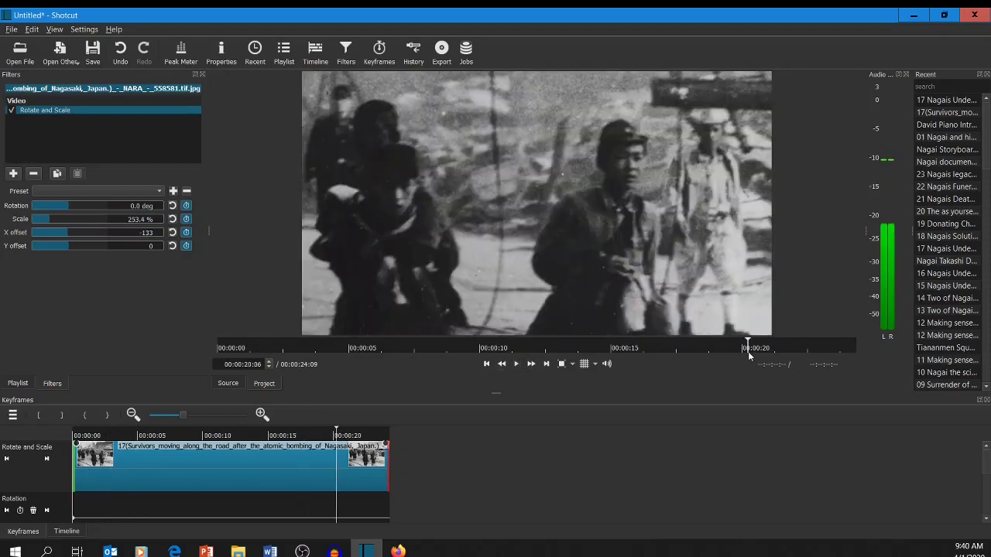
drag(748, 353, 676, 356)
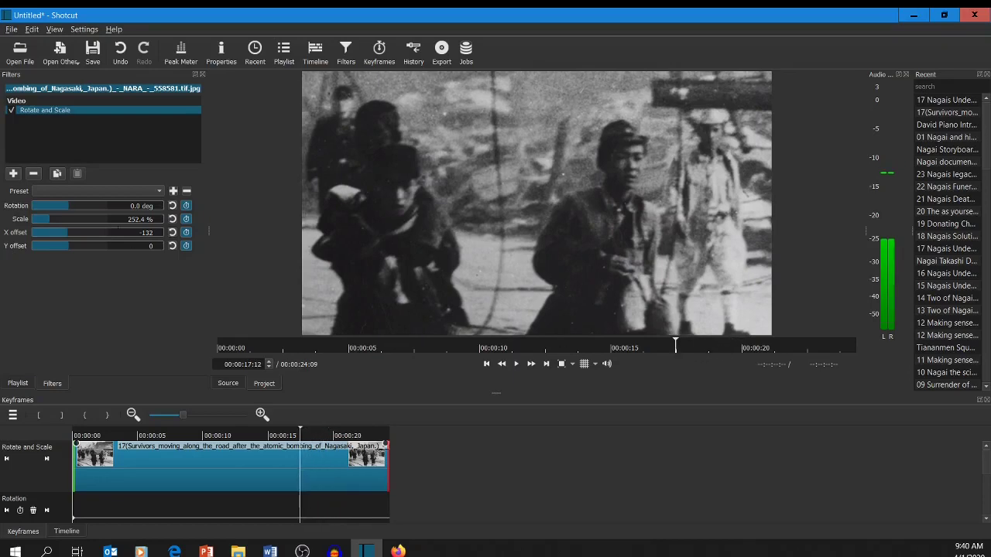
click(85, 216)
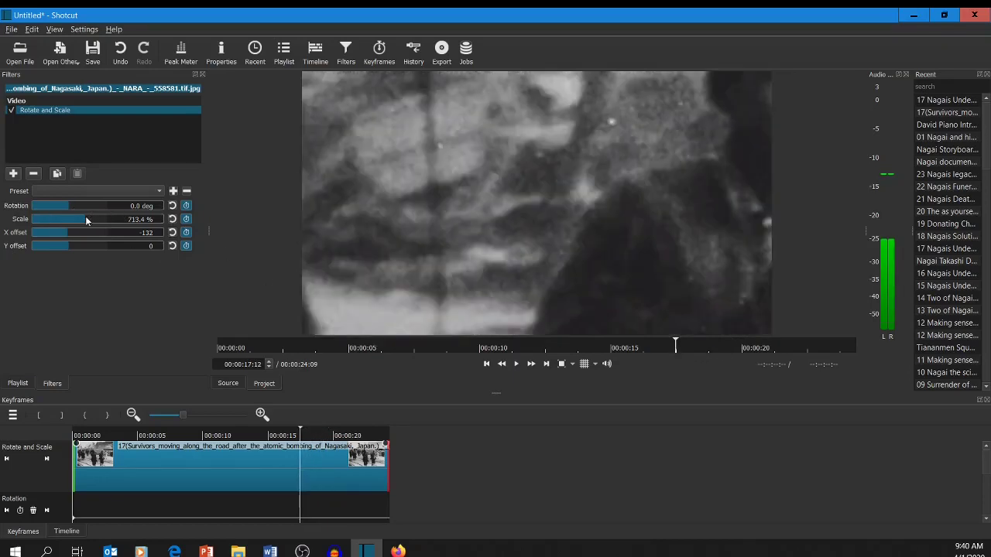
click(709, 346)
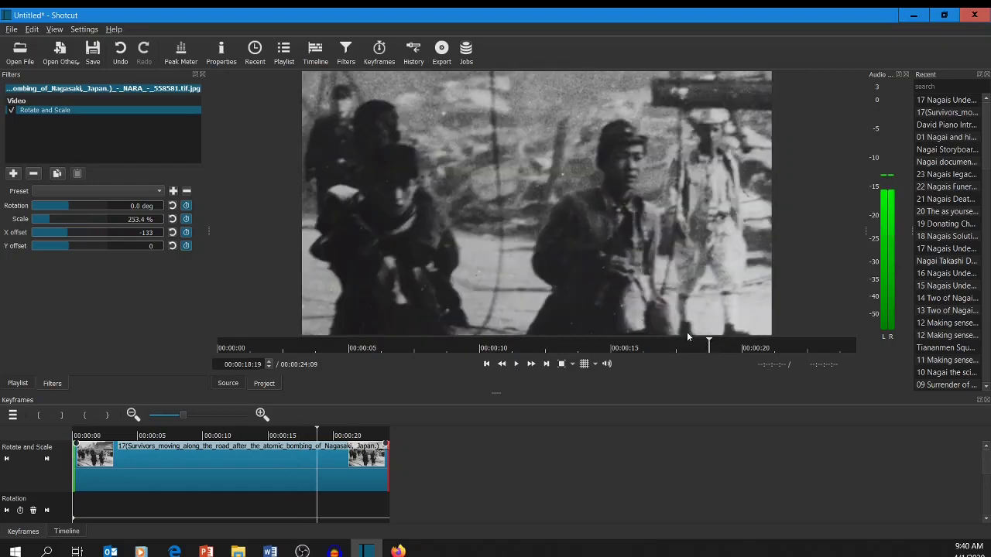
click(42, 220)
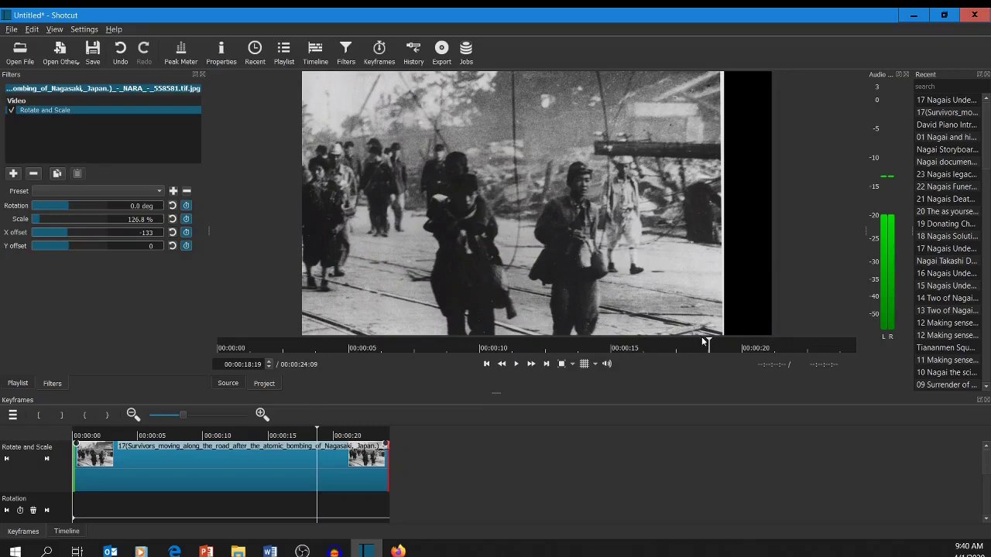
Play back the zoom-out and move the playhead to the clip's end at 00:00:24:08
drag(712, 344, 560, 358)
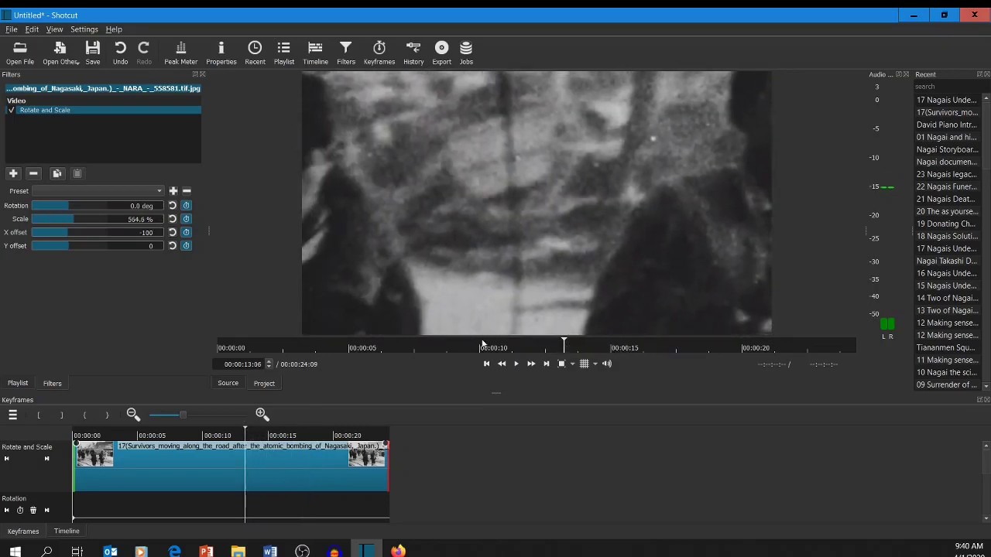
click(514, 369)
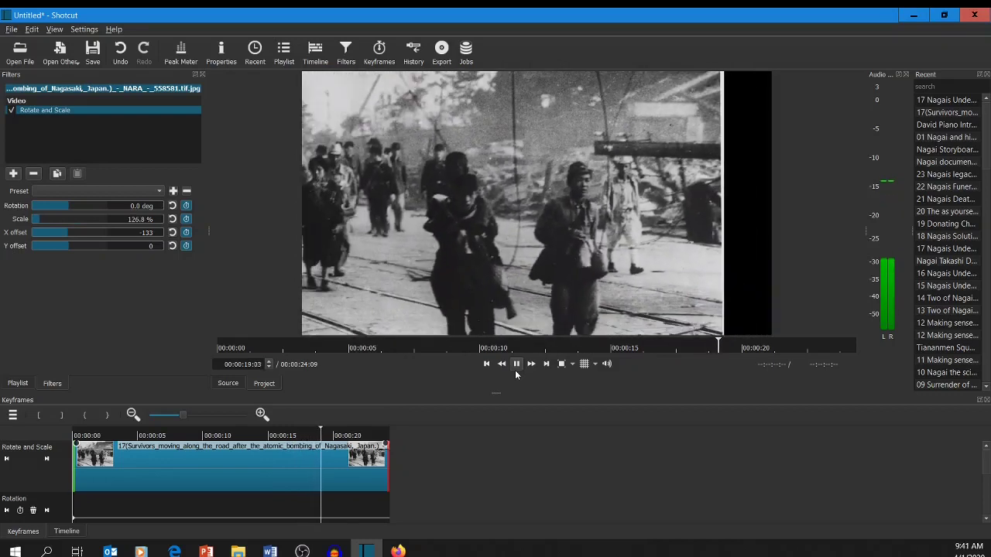
click(517, 365)
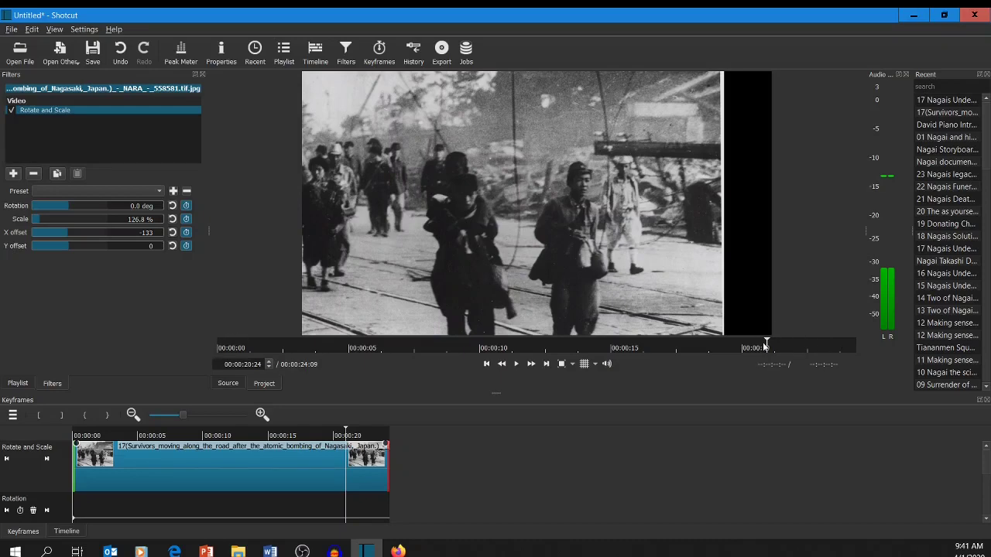
drag(766, 340, 855, 340)
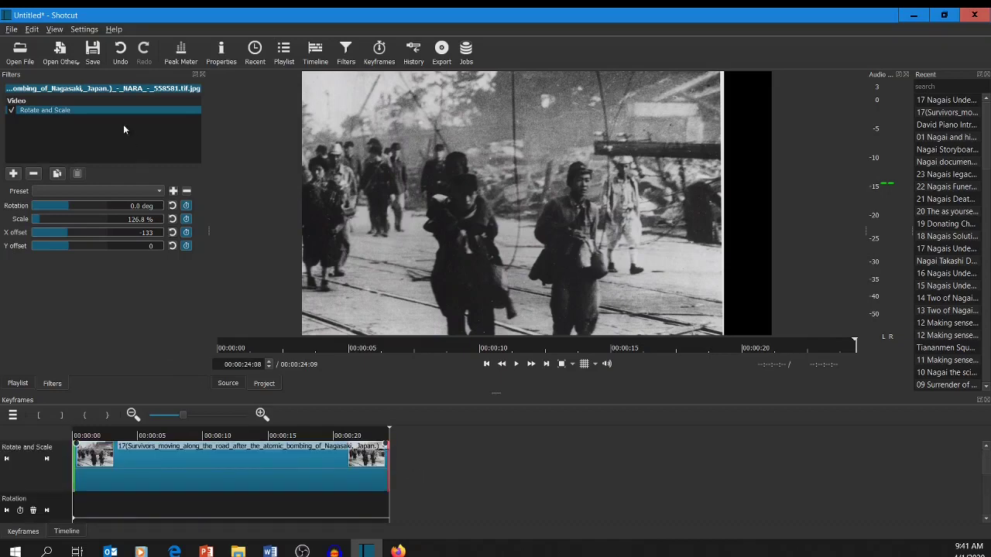
click(12, 29)
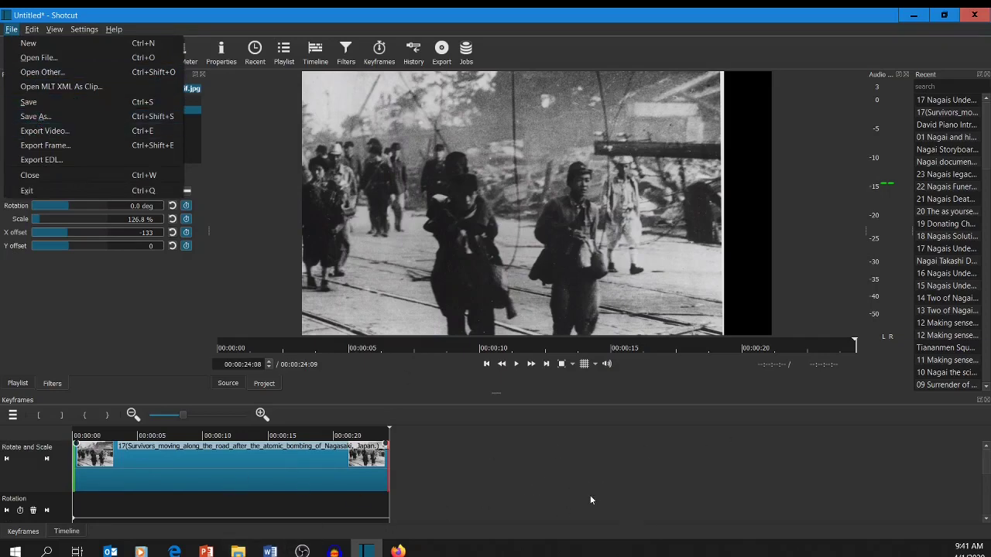
click(248, 551)
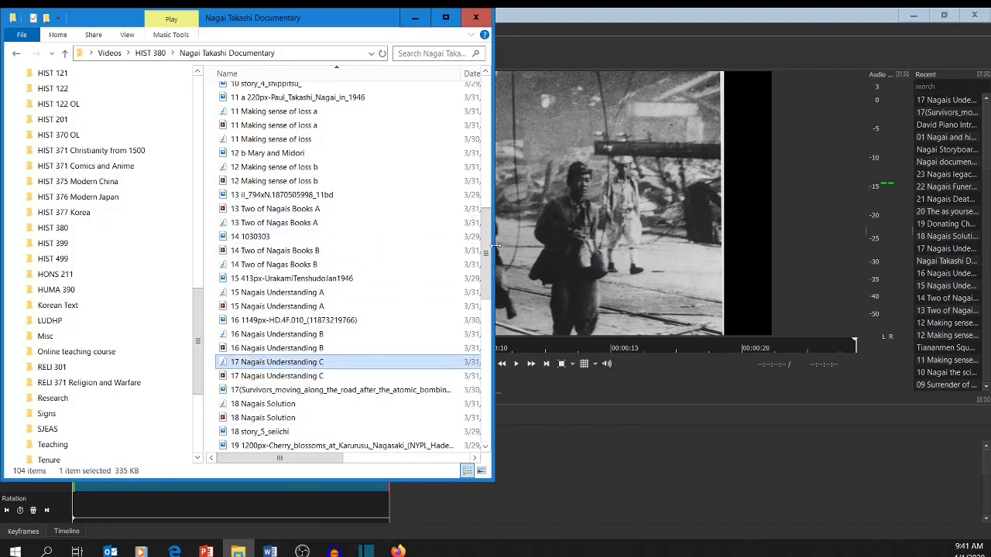
scroll(356, 246, up, 15)
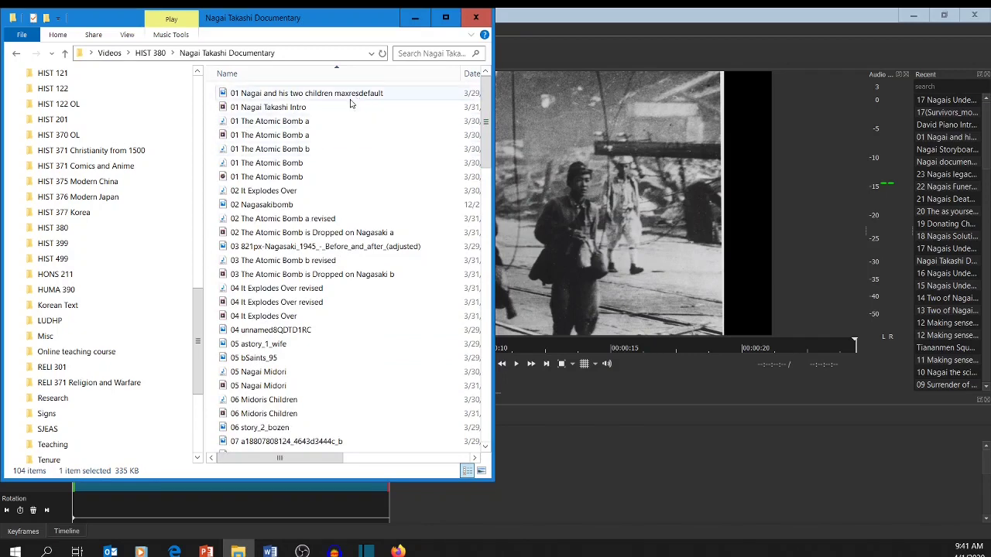
click(613, 452)
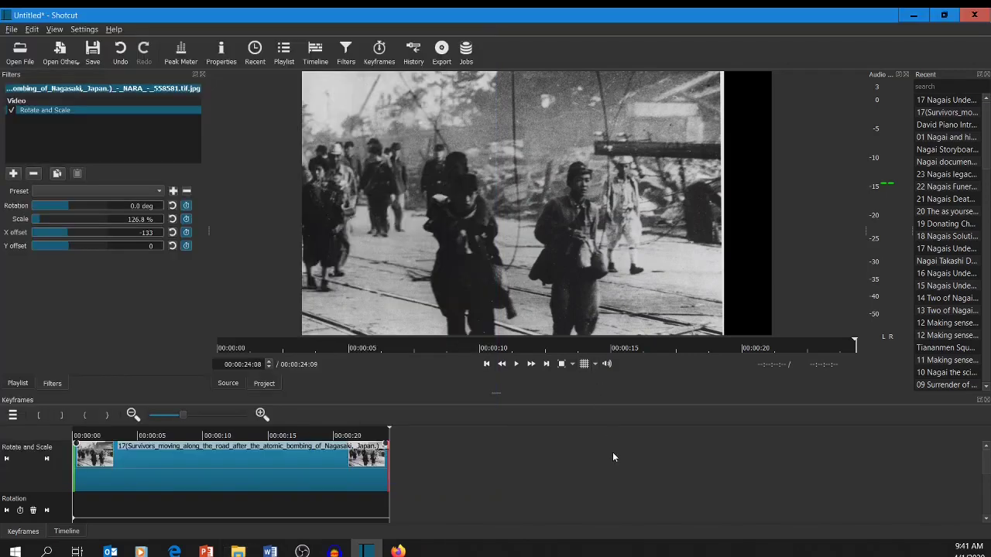
Delete all clips from the project timeline
click(348, 456)
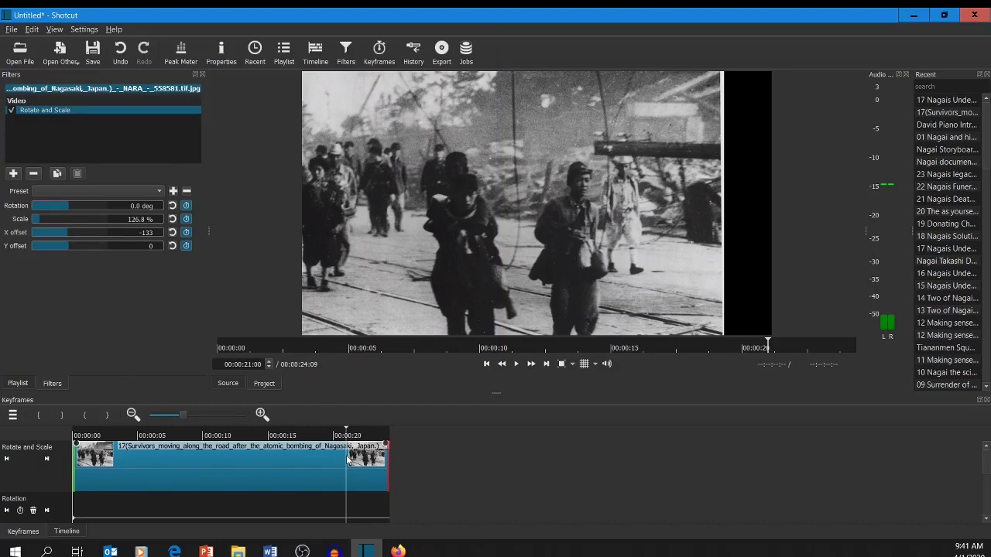
click(264, 495)
key(Delete)
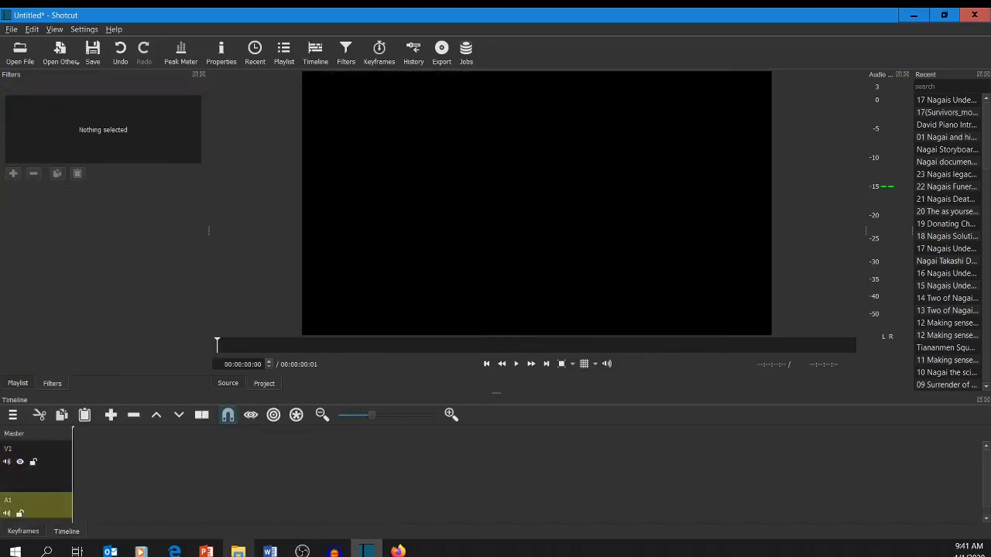
Enlarge and centre the documentary folder window, then show Shotcut's empty Playlist panel
click(238, 551)
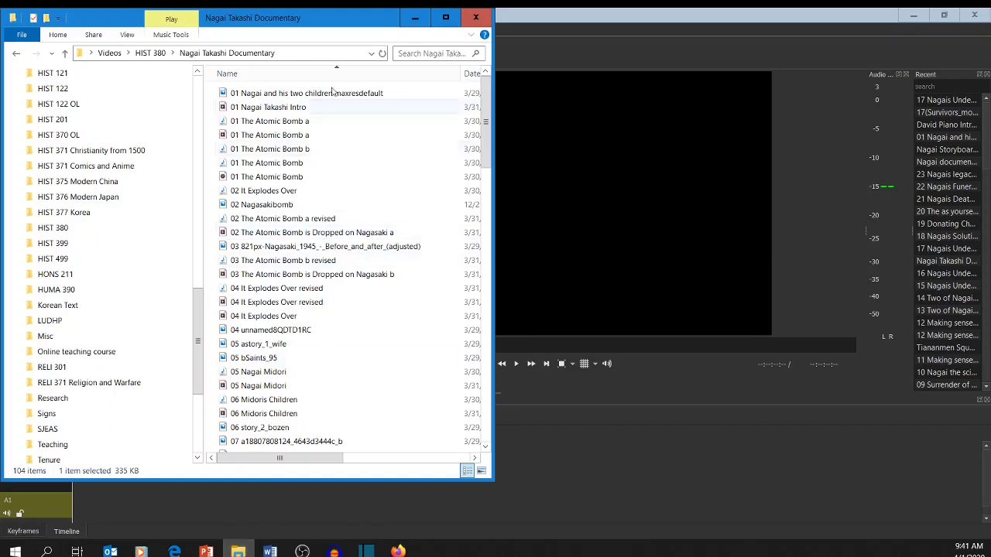
drag(329, 24, 803, 93)
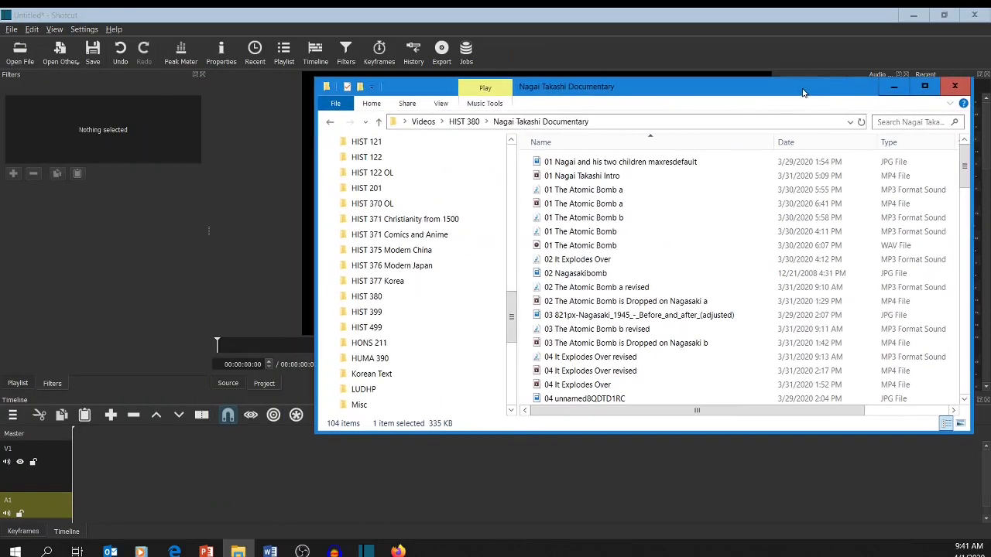
click(217, 503)
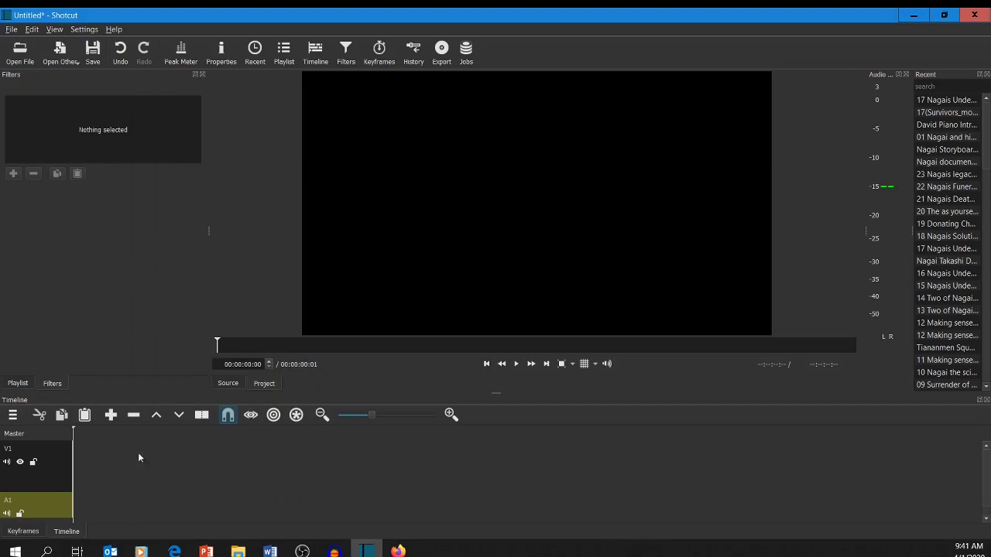
click(19, 384)
click(52, 384)
Show the empty playlist and scroll down the Nagai Takashi Documentary folder window
click(25, 387)
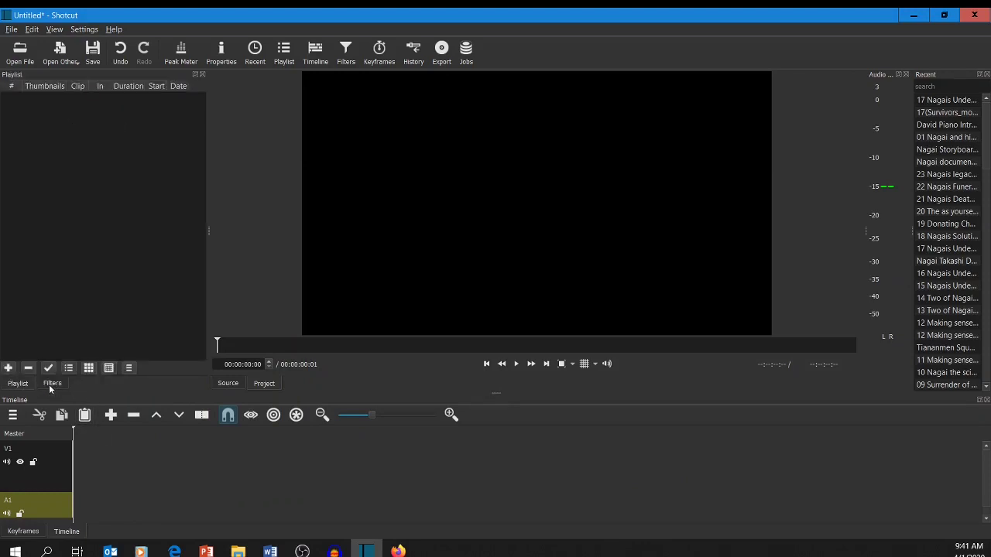
click(51, 387)
click(27, 391)
click(237, 549)
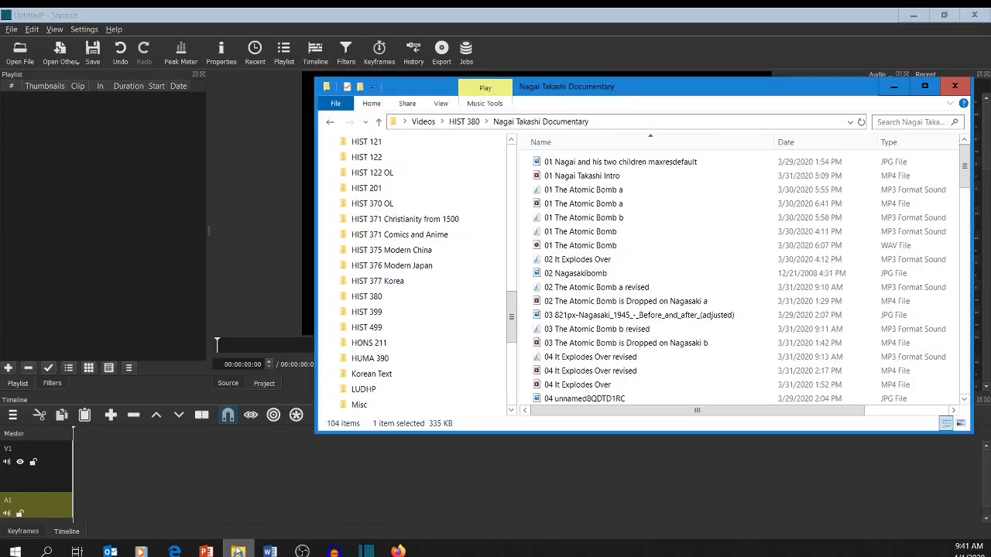
click(573, 175)
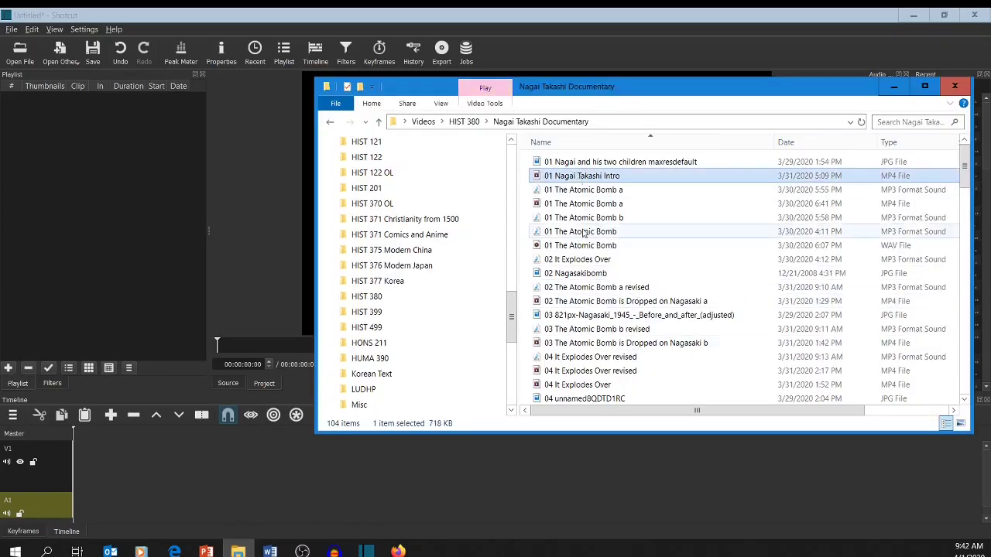
scroll(573, 282, down, 6)
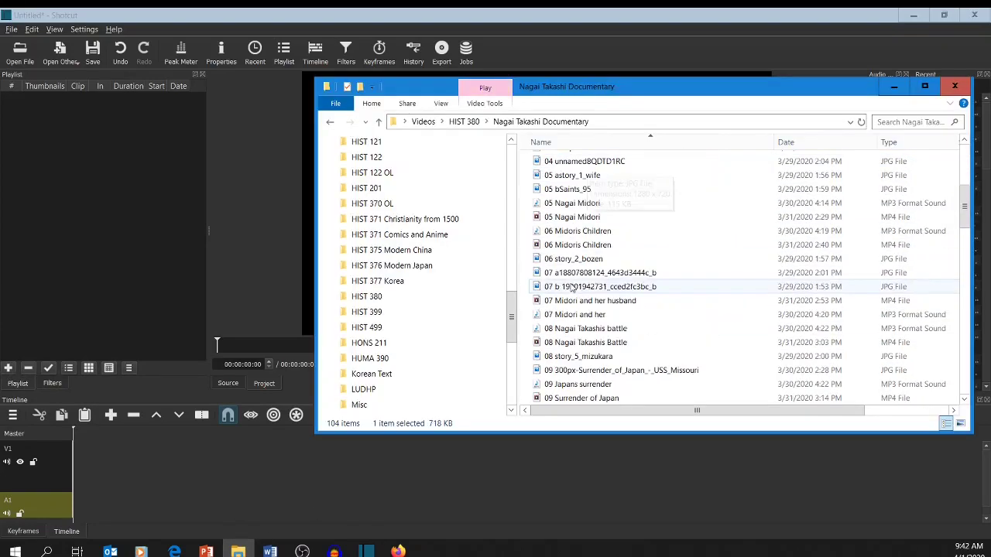
scroll(572, 281, down, 8)
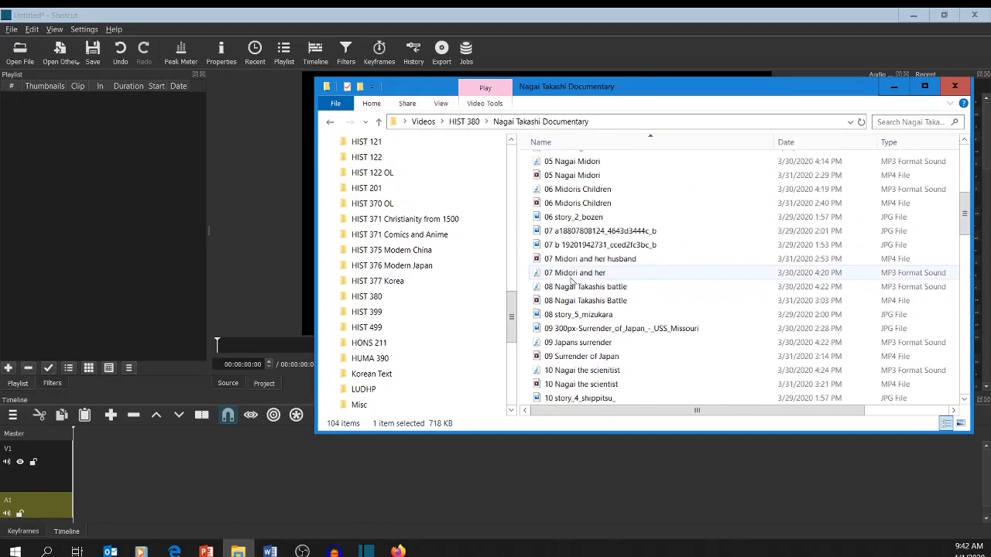
scroll(571, 282, down, 1)
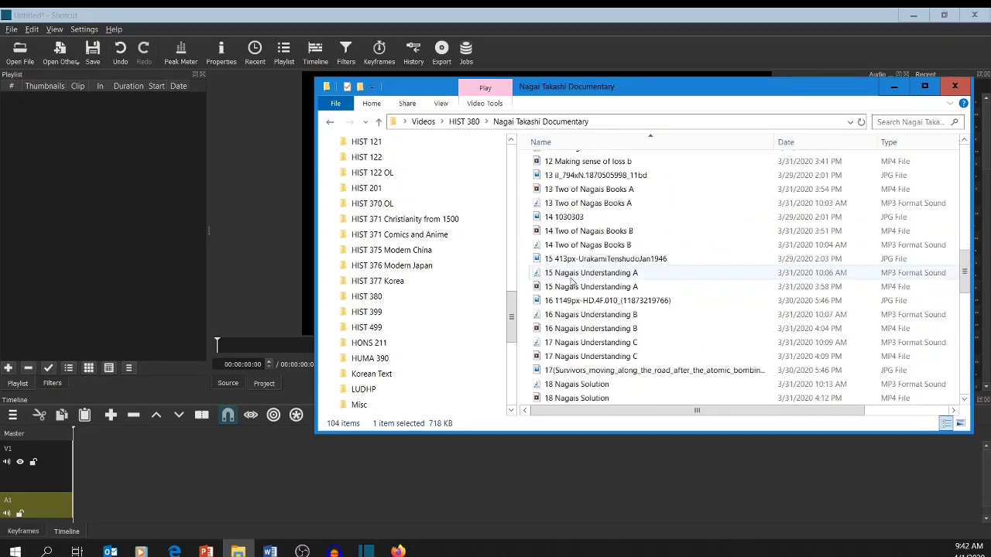
Drag the 17, 18 and 19 Nagai MP4s into the playlist and load 17 into the player
drag(591, 356, 126, 173)
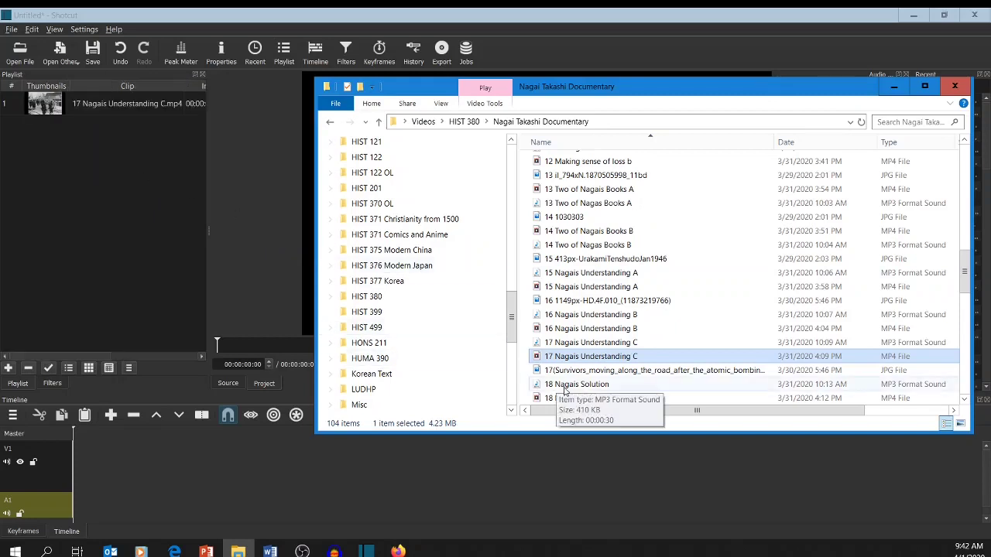
drag(565, 398, 131, 178)
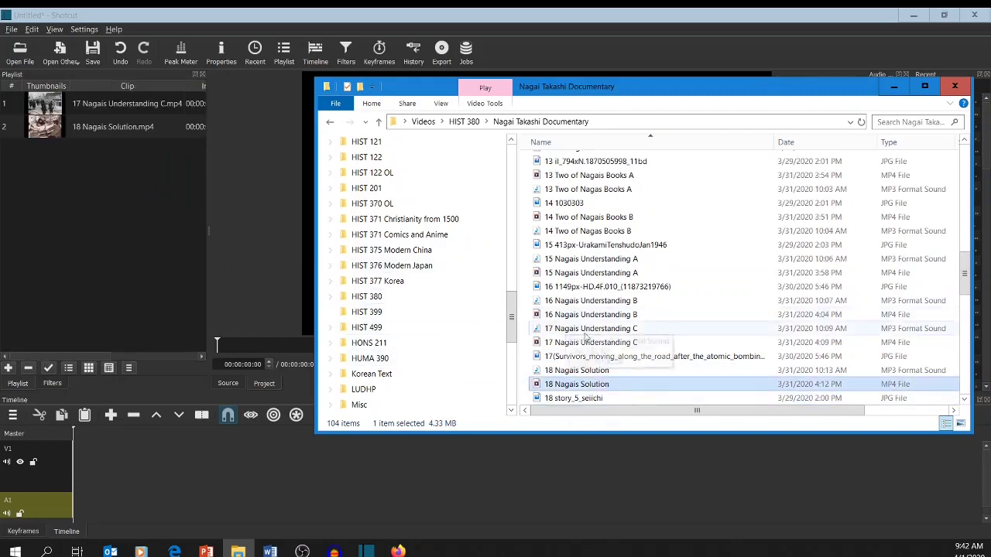
scroll(591, 338, down, 2)
drag(578, 357, 147, 226)
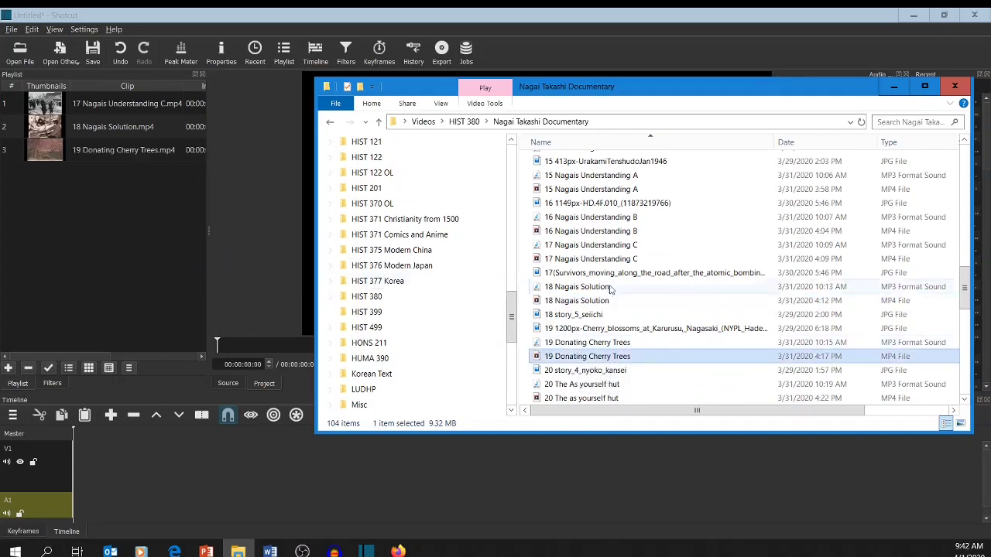
click(893, 86)
drag(86, 93, 398, 175)
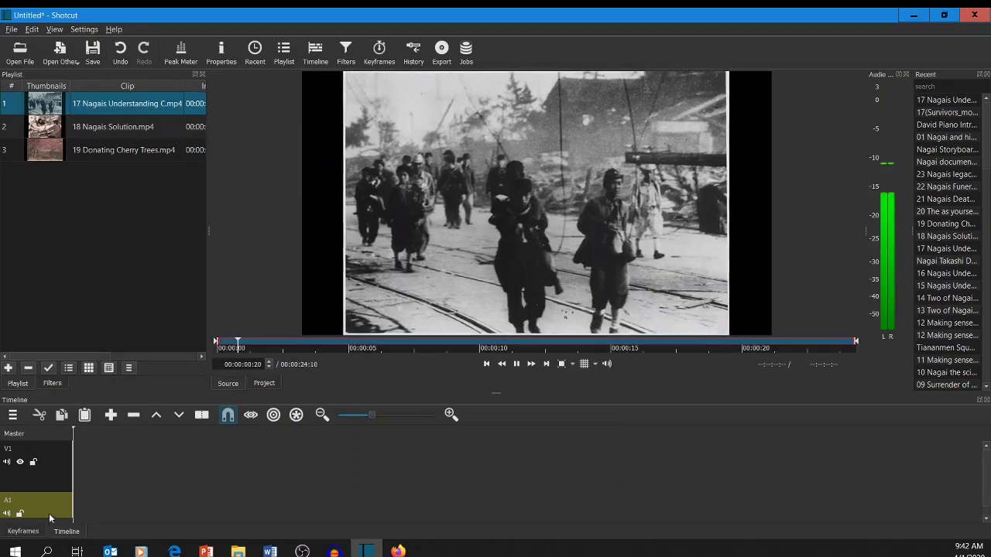
Remove the A1 track, place 17 Nagais Understanding C on V1, and append 18 Nagais Solution
right_click(49, 508)
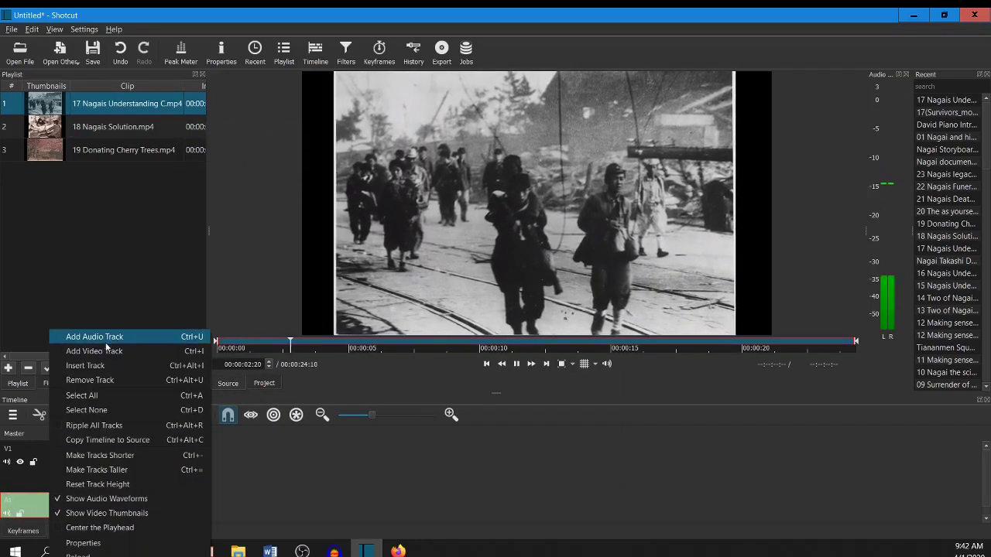
click(99, 384)
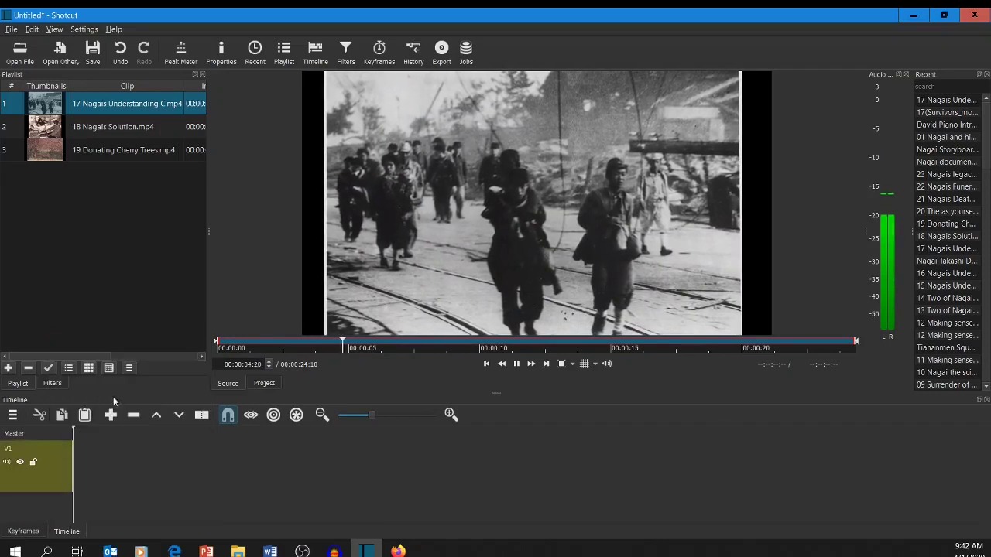
drag(507, 377, 93, 450)
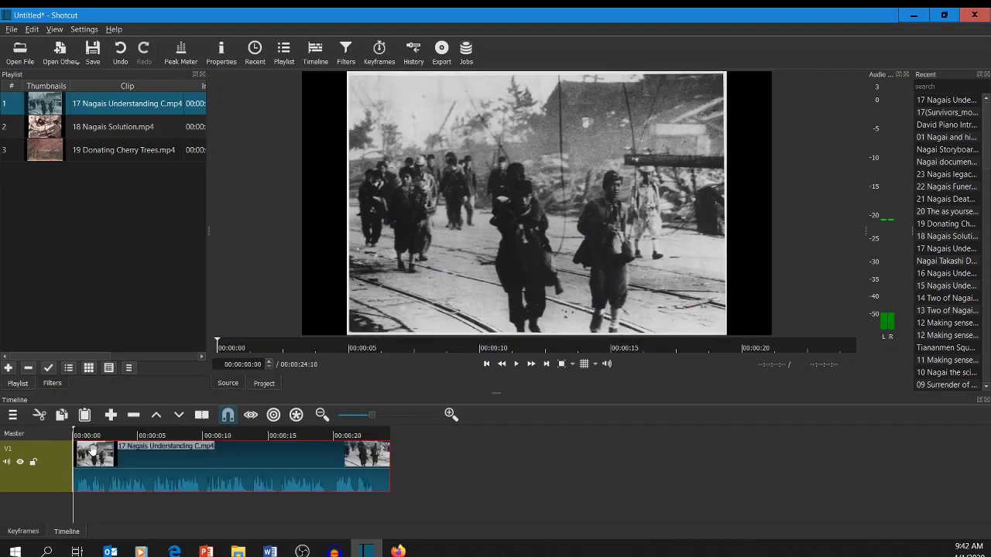
click(44, 136)
drag(304, 207, 269, 483)
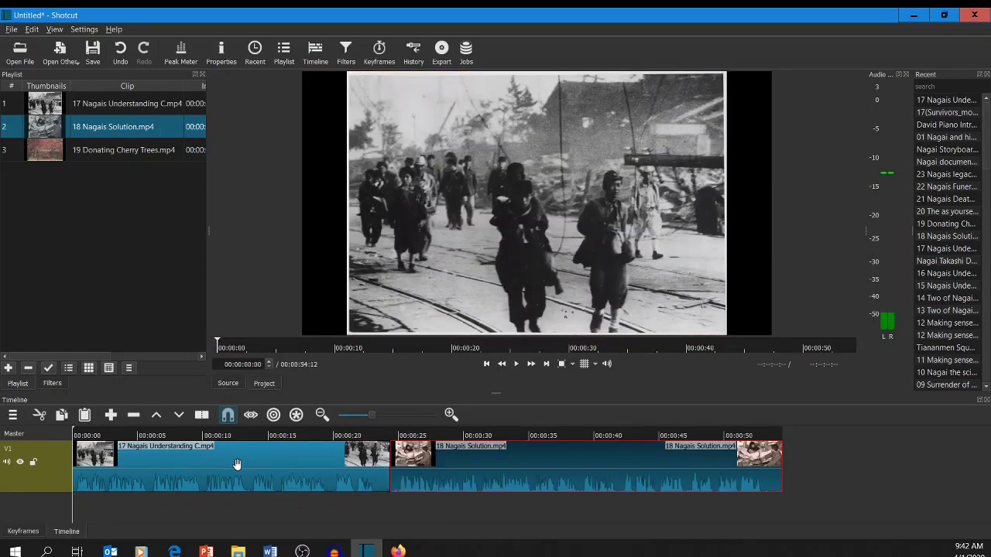
click(78, 432)
drag(82, 432, 257, 480)
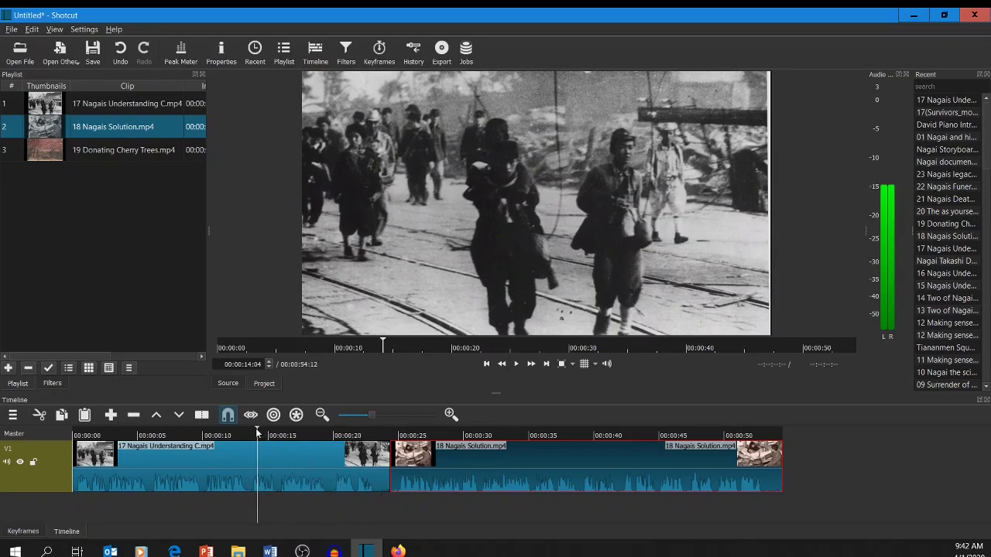
drag(255, 428, 350, 445)
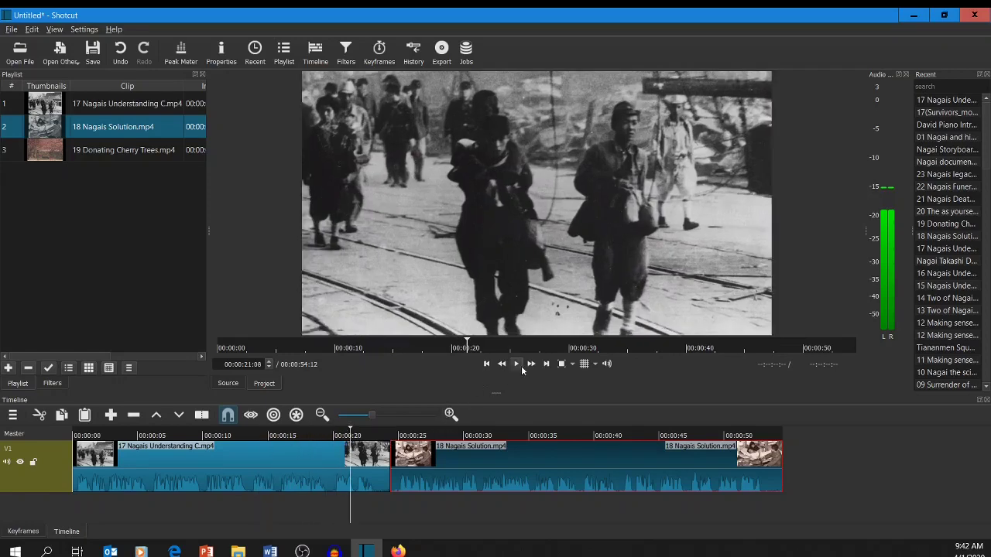
click(520, 366)
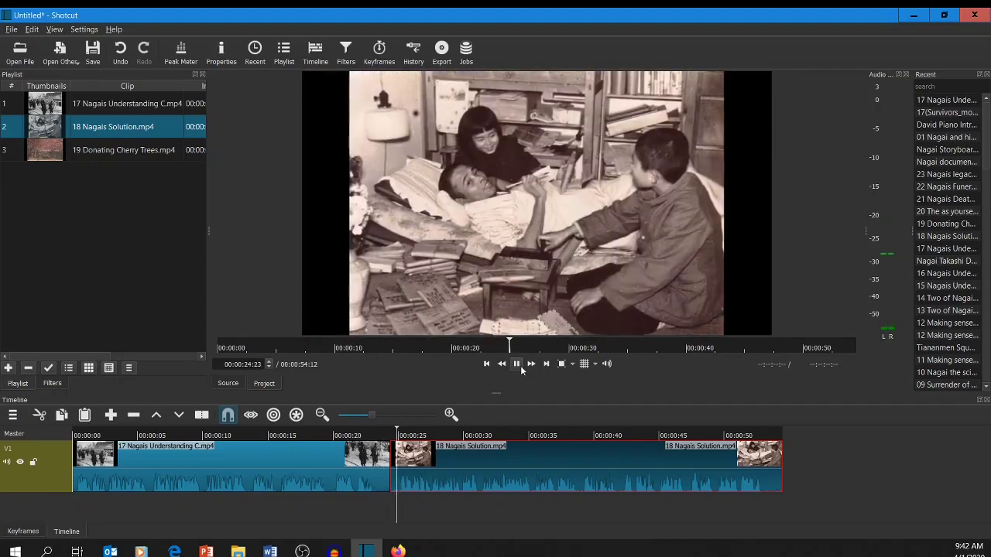
click(519, 365)
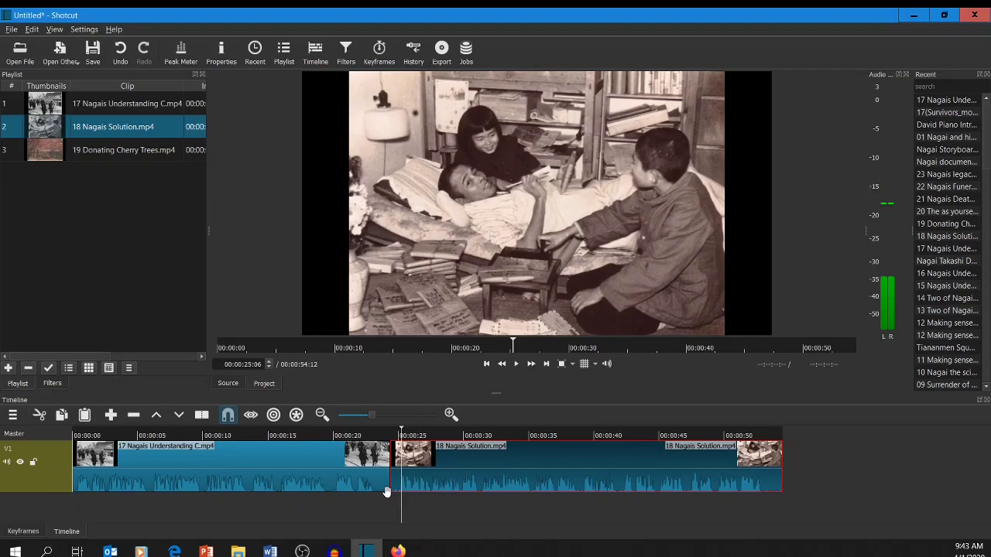
Slide 18 Nagais Solution left over the first clip's end to form a dissolve, then play it
click(462, 521)
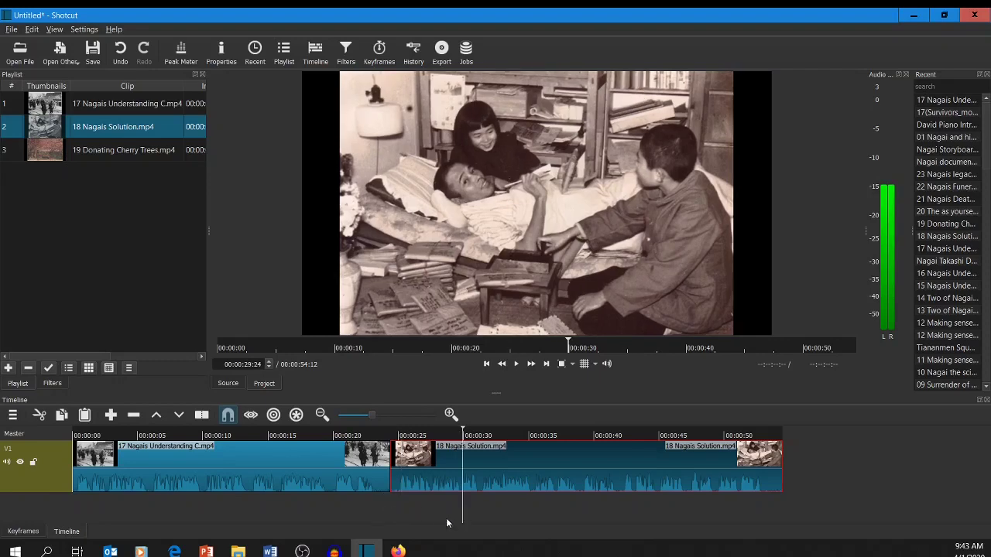
drag(438, 482, 418, 484)
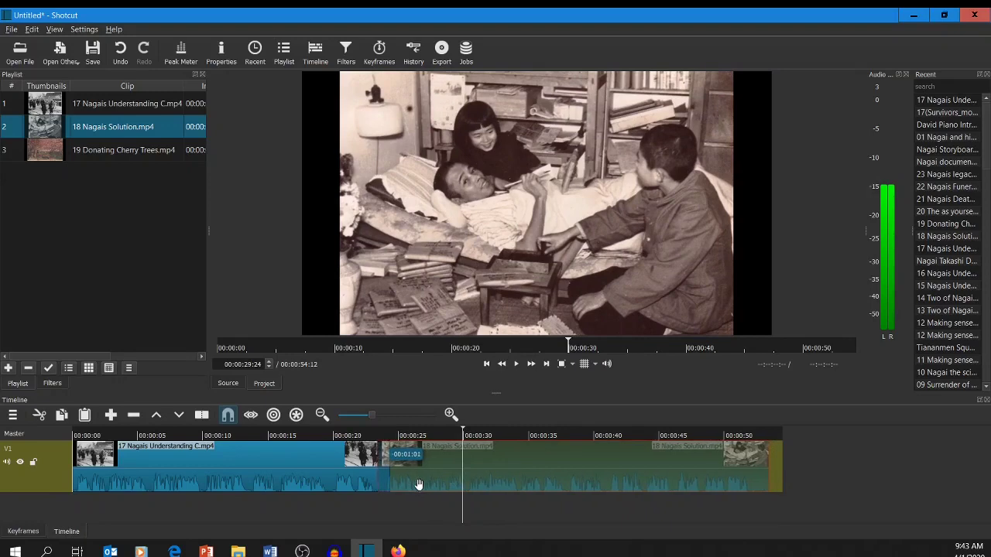
drag(417, 484, 416, 484)
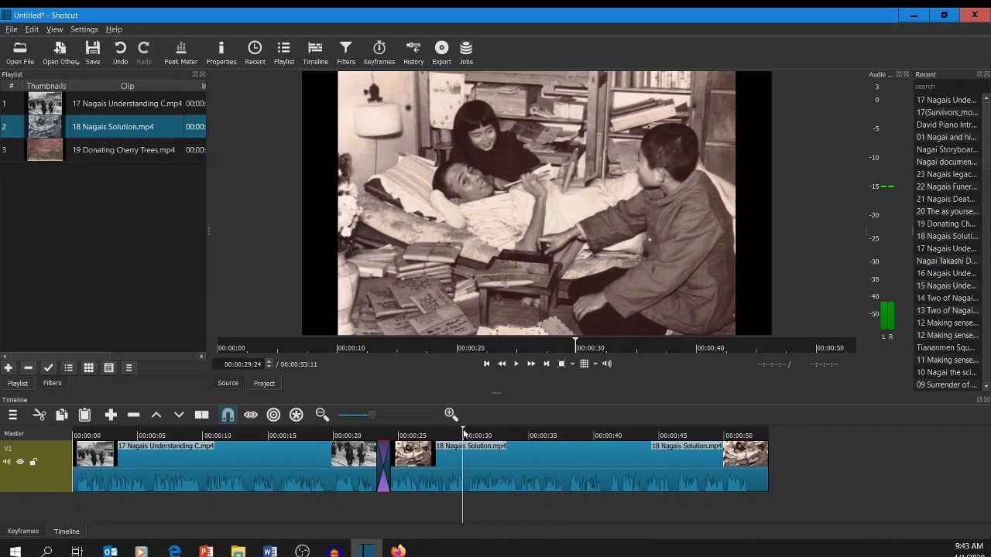
drag(464, 433, 368, 445)
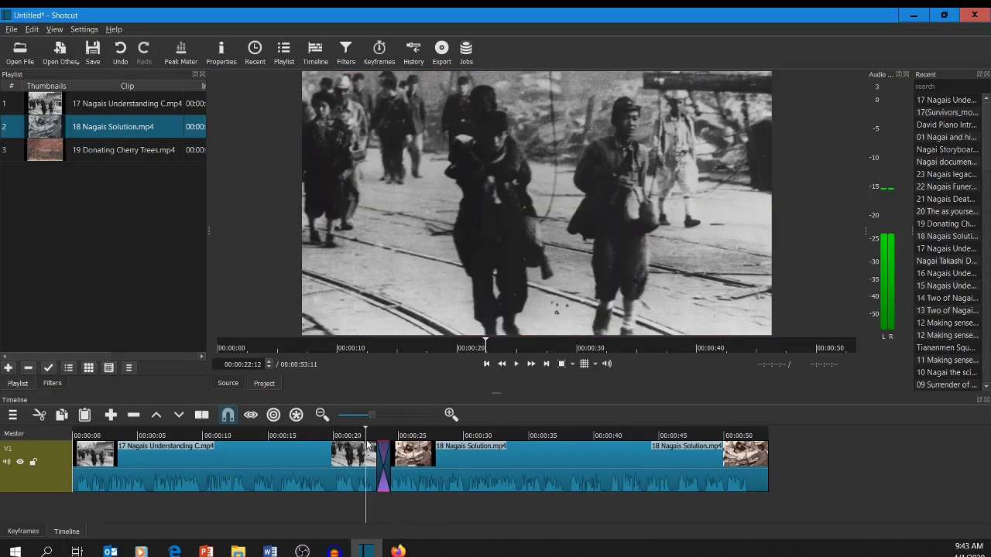
click(516, 364)
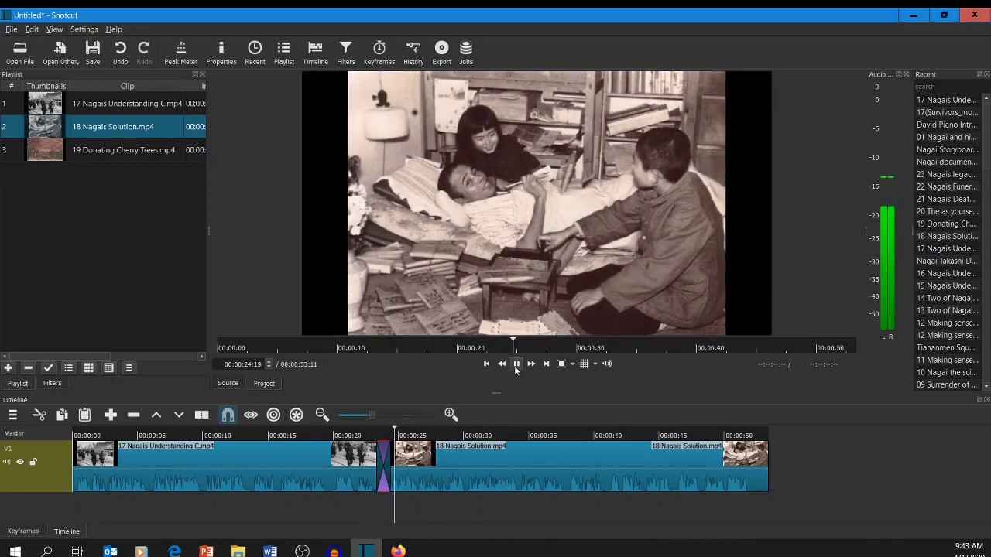
click(514, 364)
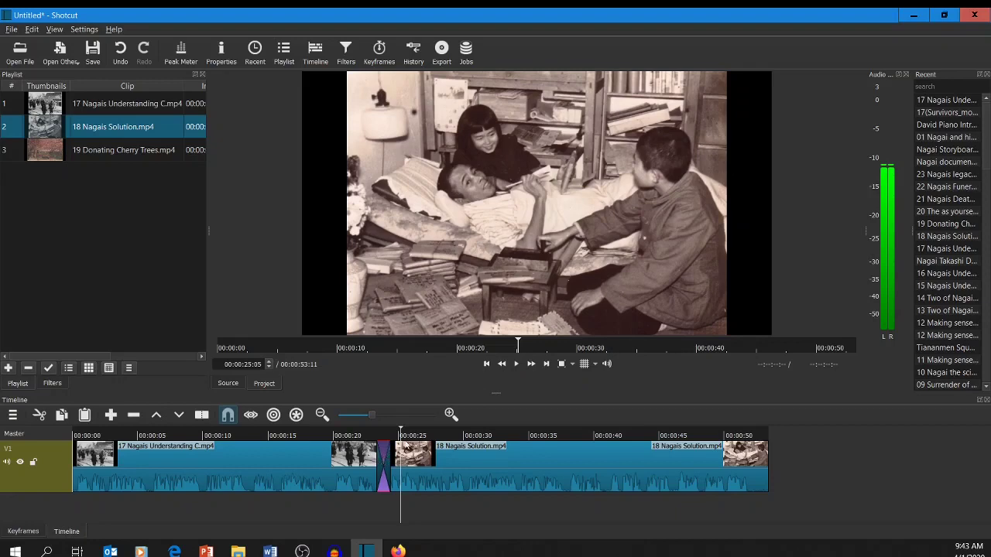
Select the dissolve and show its properties: Dissolve video, 20% softness, audio cross-fade
drag(399, 432, 388, 429)
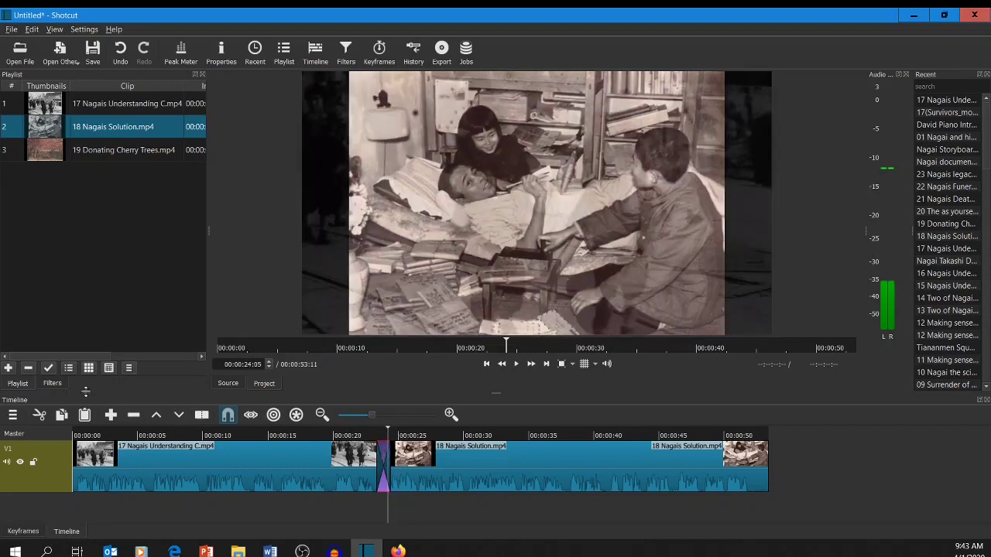
click(52, 383)
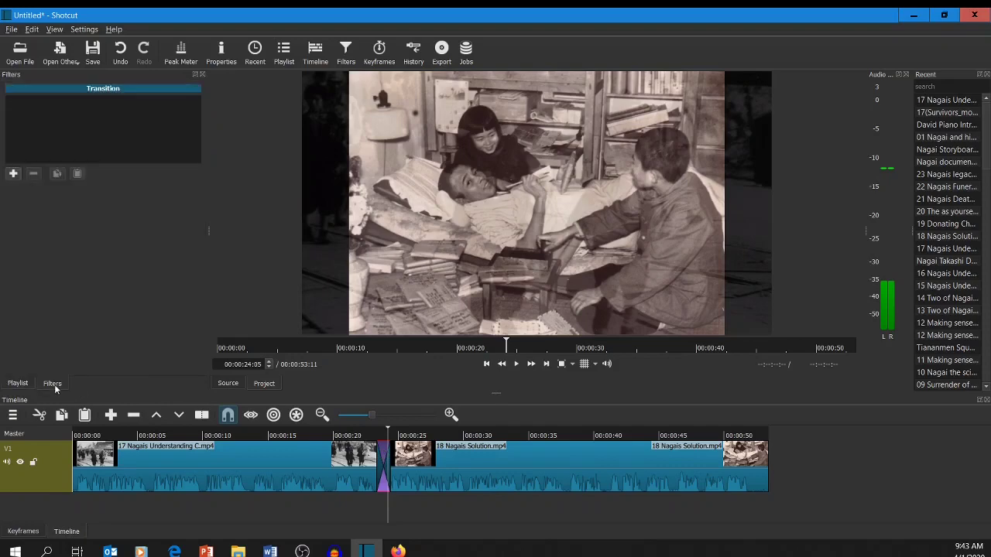
click(17, 383)
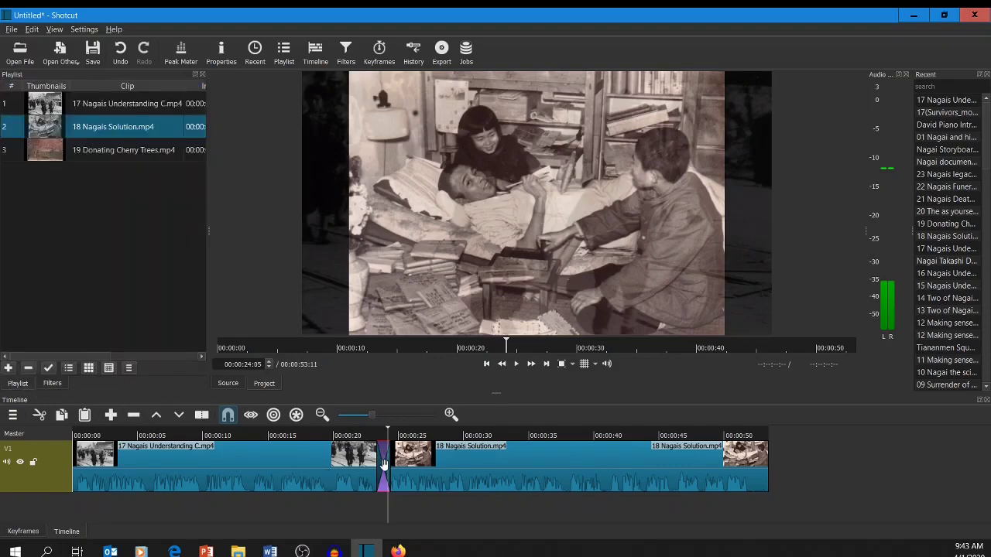
click(55, 30)
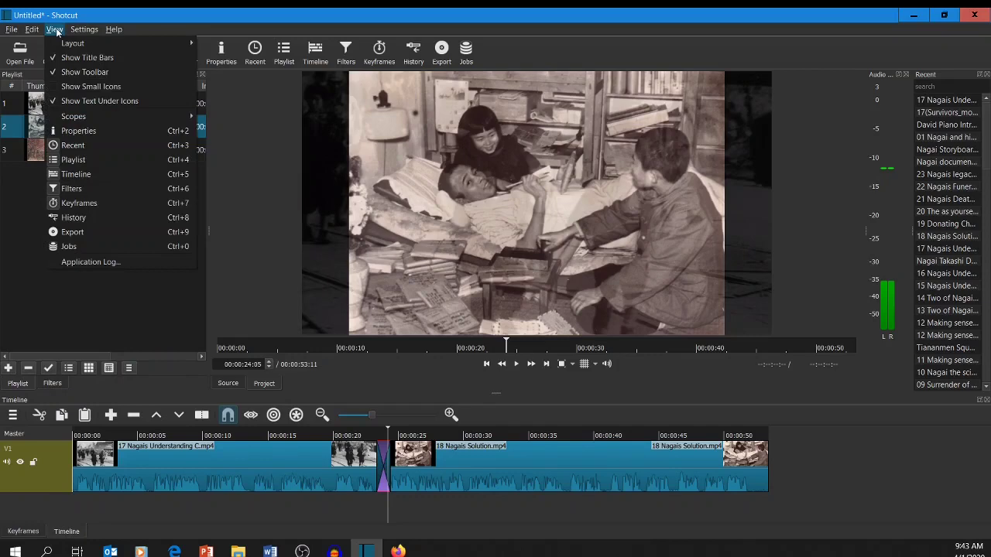
click(86, 131)
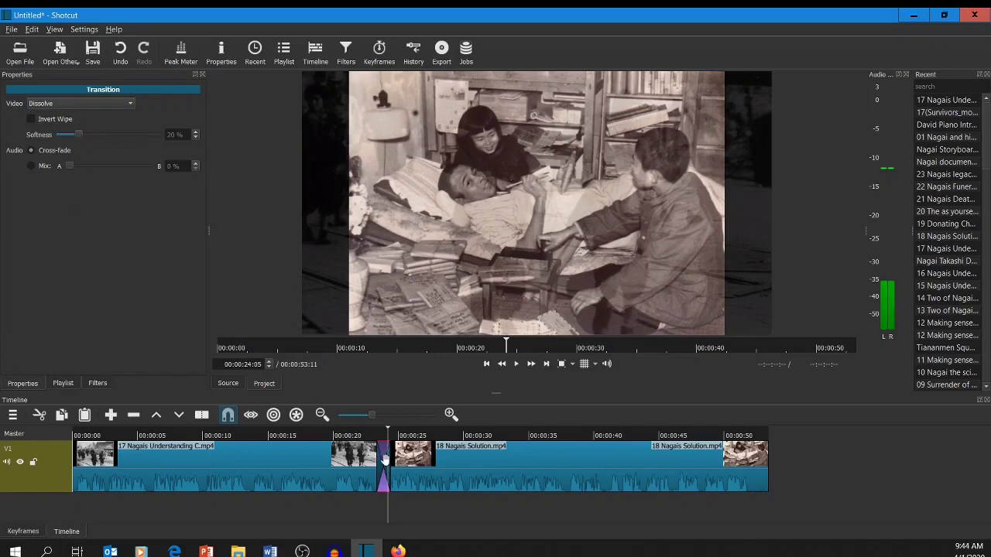
click(51, 29)
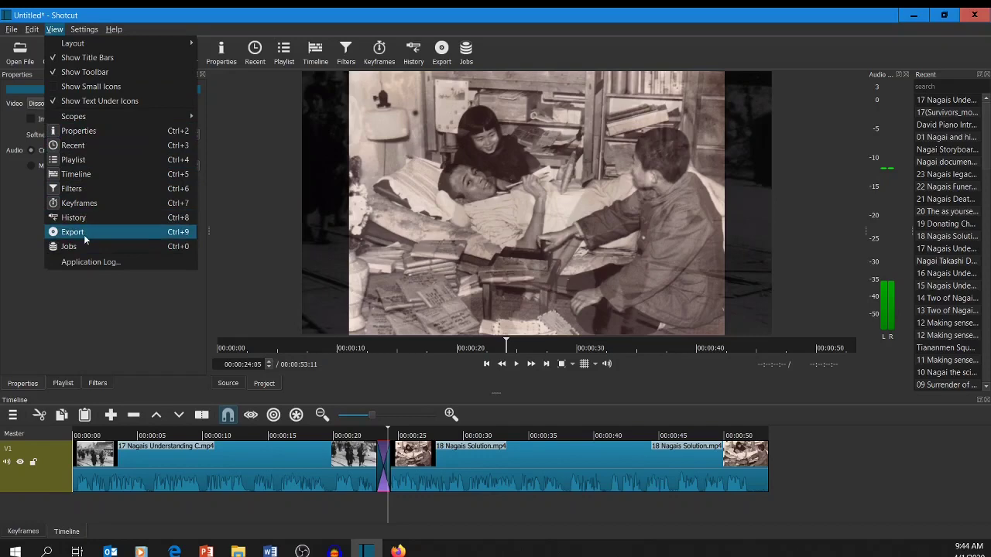
click(108, 308)
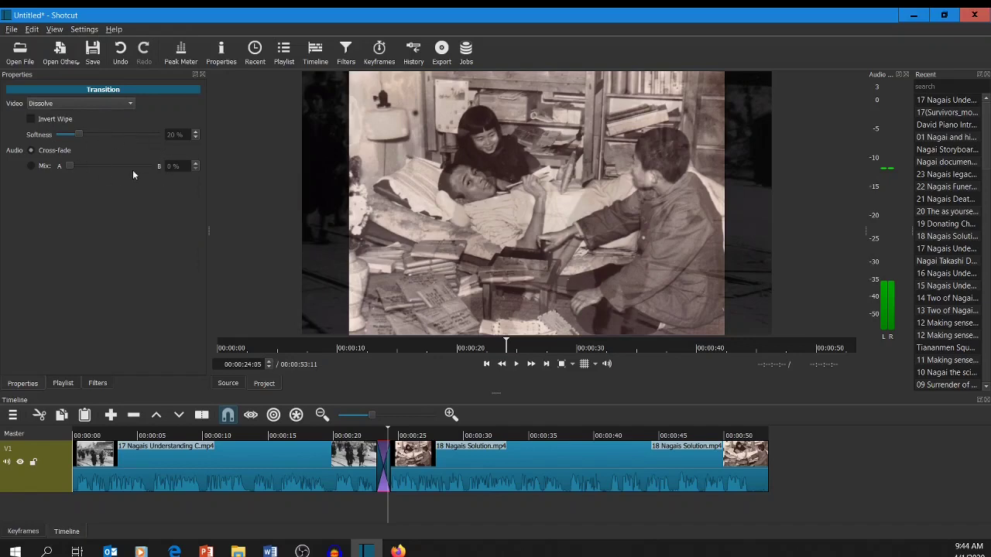
Switch the transition's video style from Dissolve to Diagonal Top Left and preview the wipe
click(87, 106)
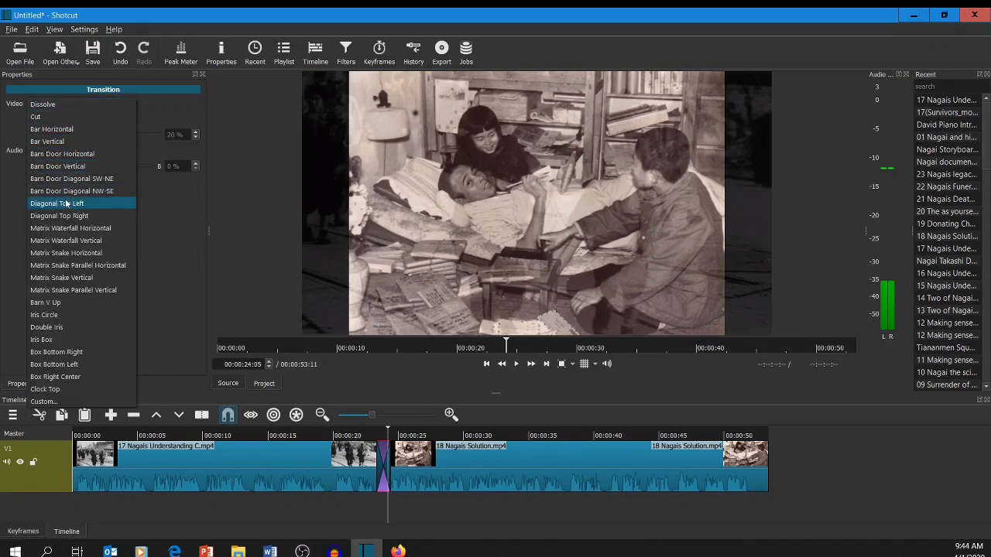
click(67, 203)
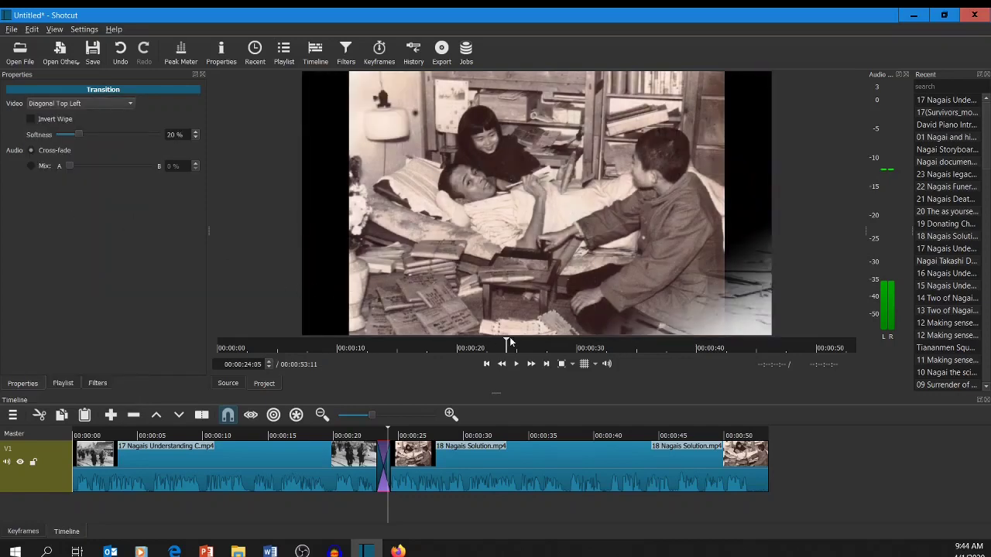
drag(507, 342, 482, 342)
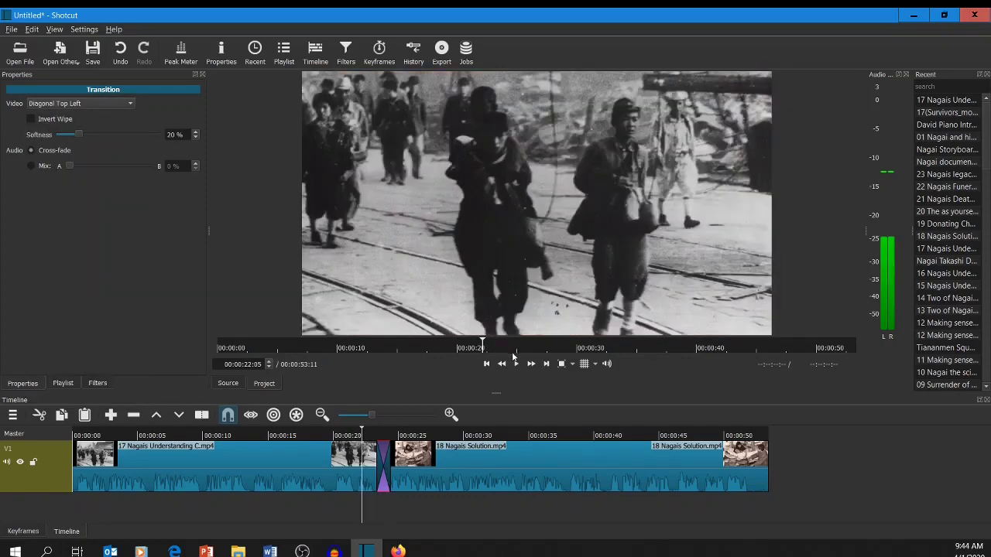
click(517, 364)
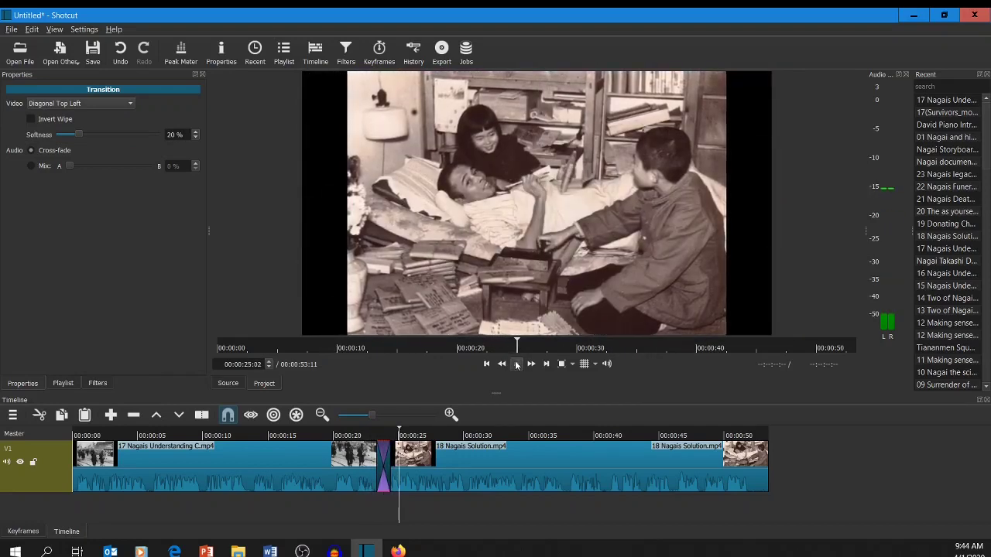
click(517, 364)
click(54, 107)
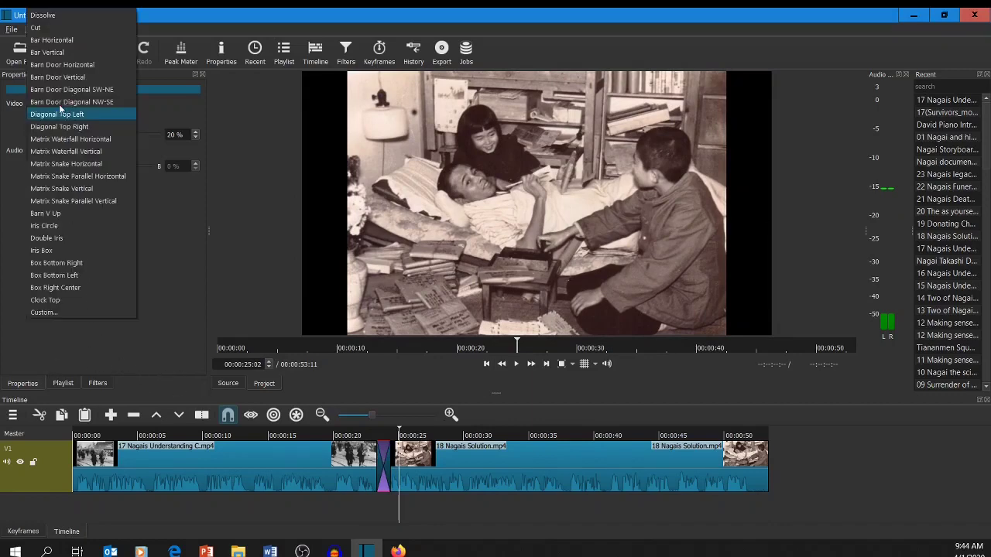
click(192, 338)
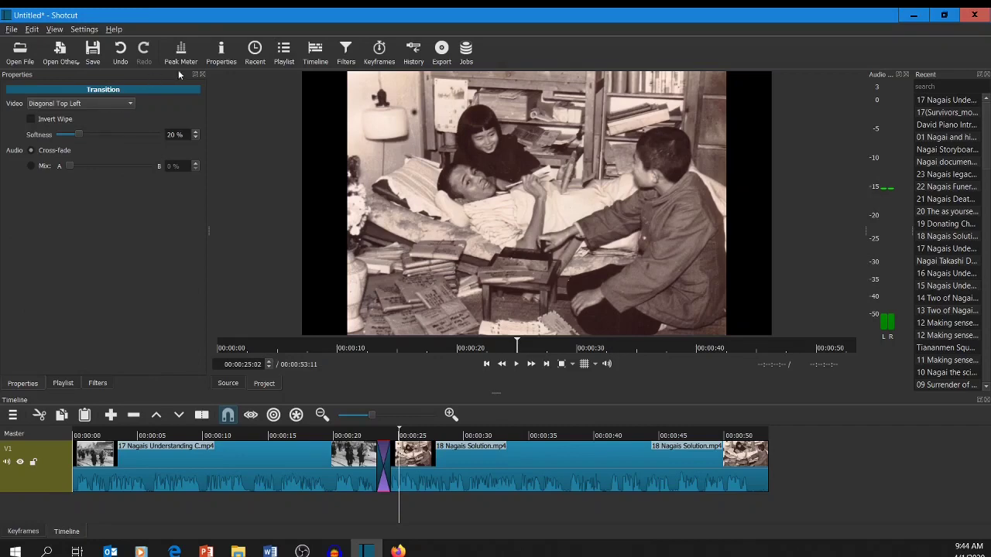
Preview 19 Donating Cherry Trees.mp4 from the playlist and append it after the Solution clip on V1
click(63, 384)
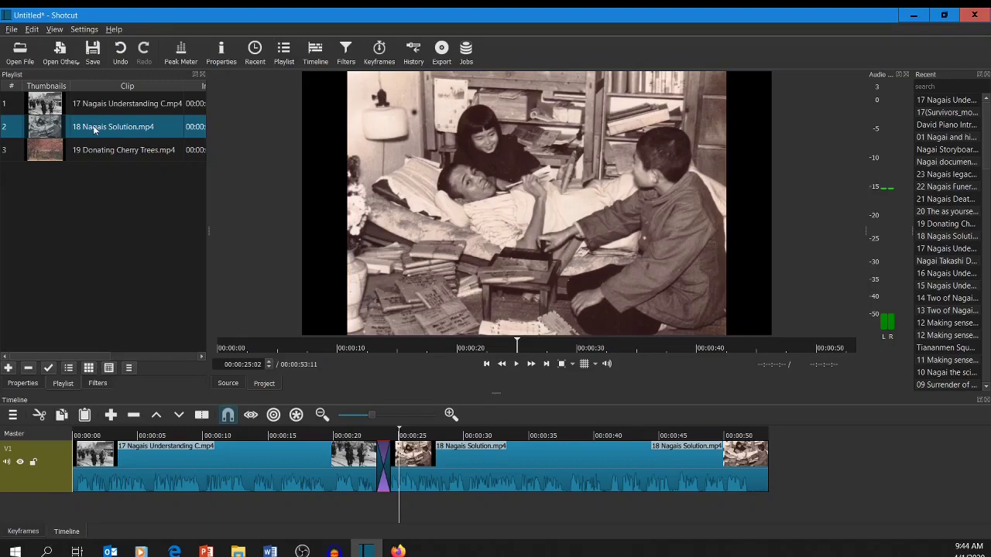
drag(91, 150, 478, 198)
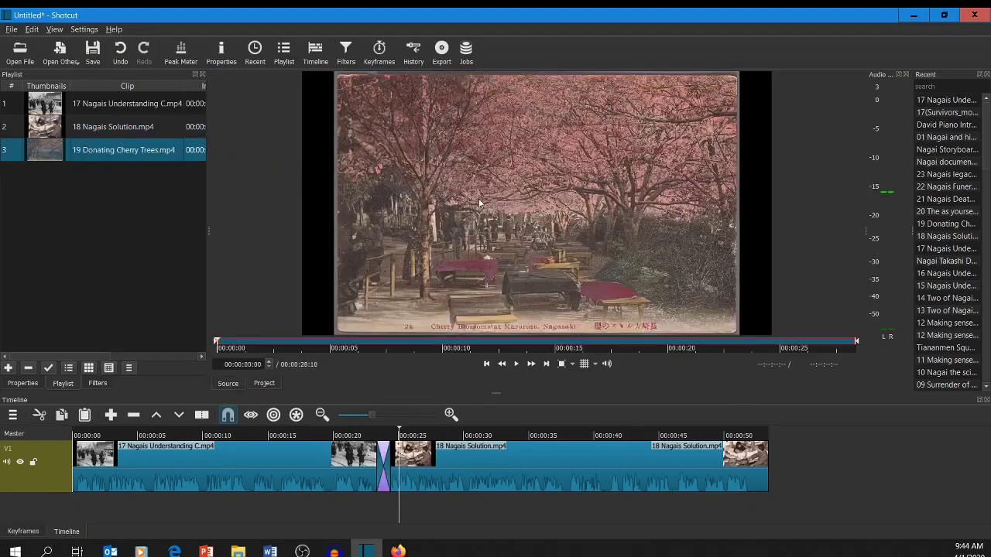
click(449, 179)
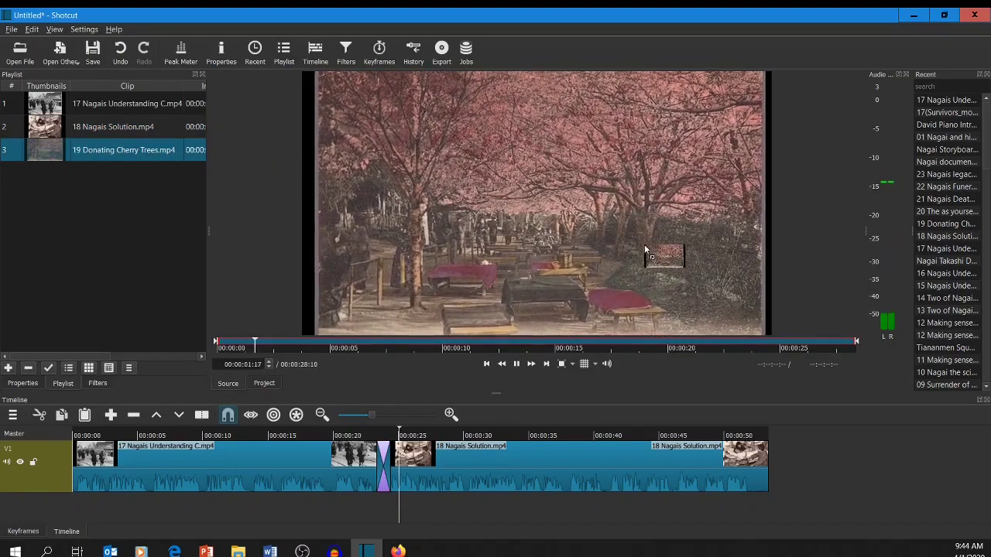
key(Home)
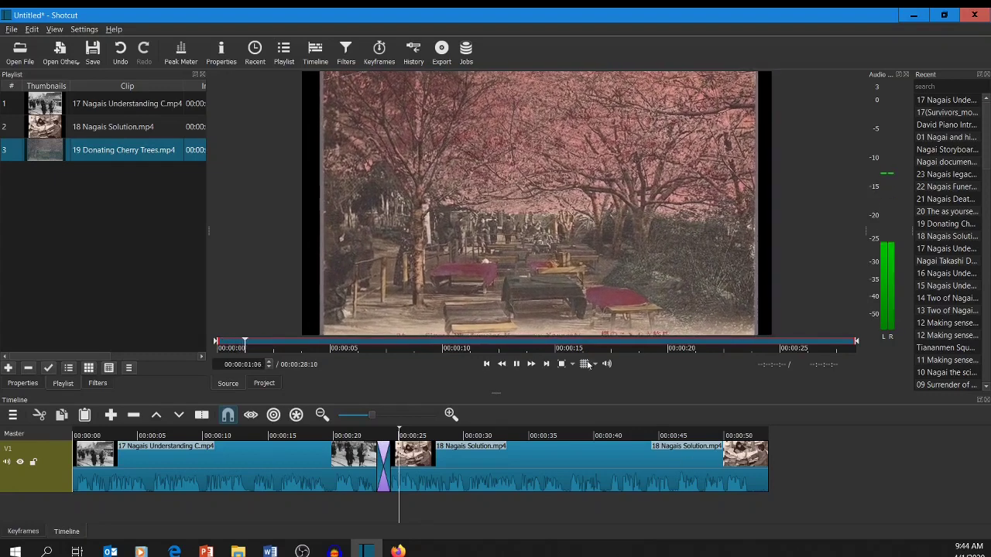
click(517, 364)
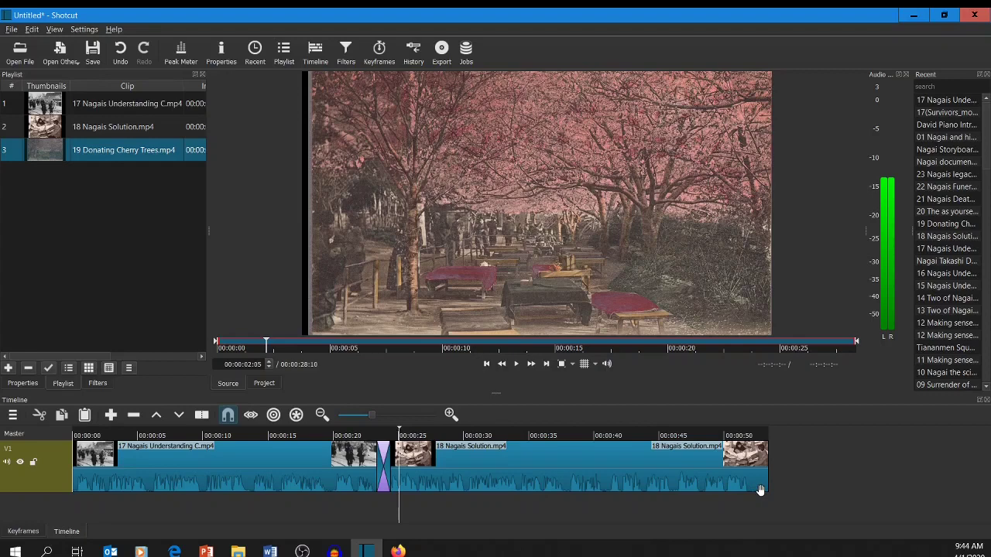
drag(625, 287, 759, 458)
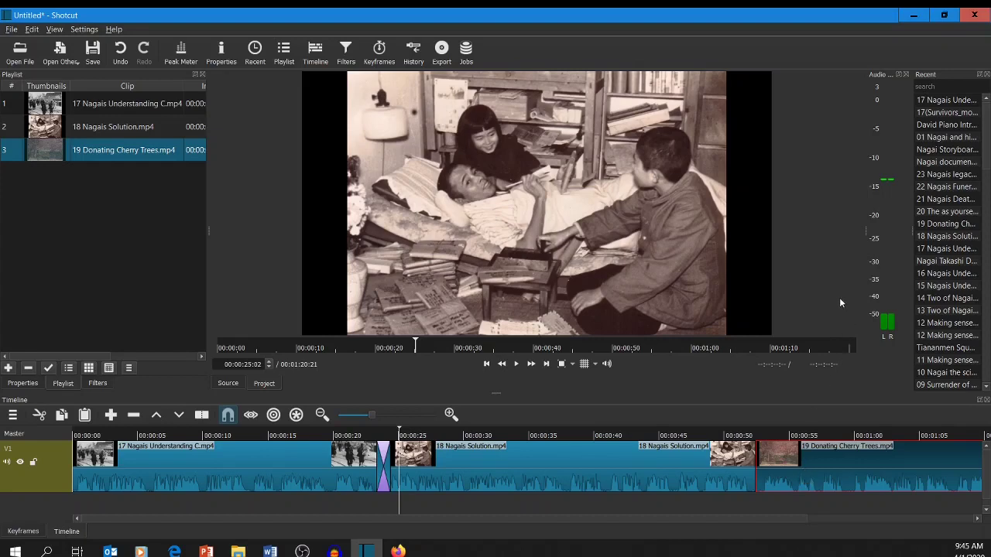
Undo the placement, then reload the Cherry Trees clip into the player and play it
key(ctrl+z)
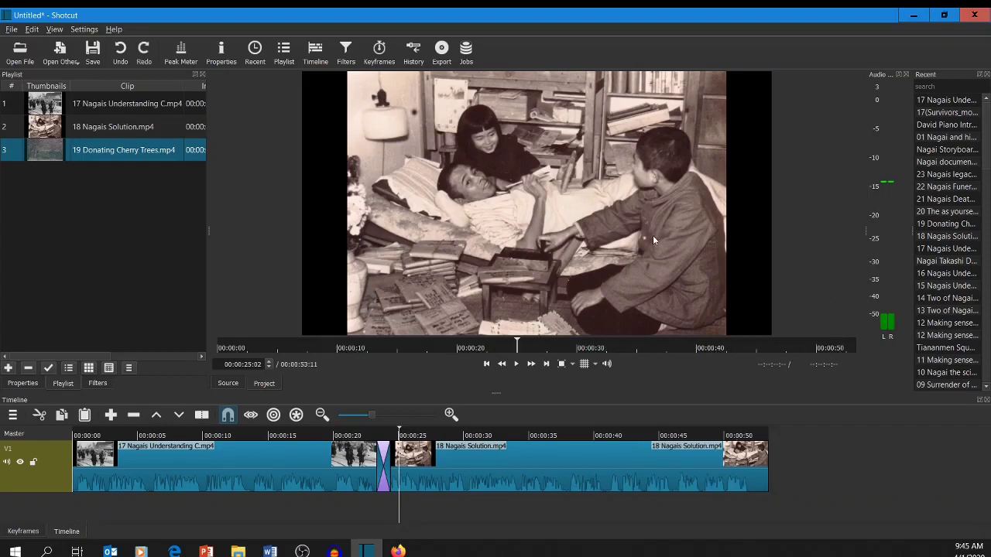
drag(151, 150, 772, 463)
click(559, 179)
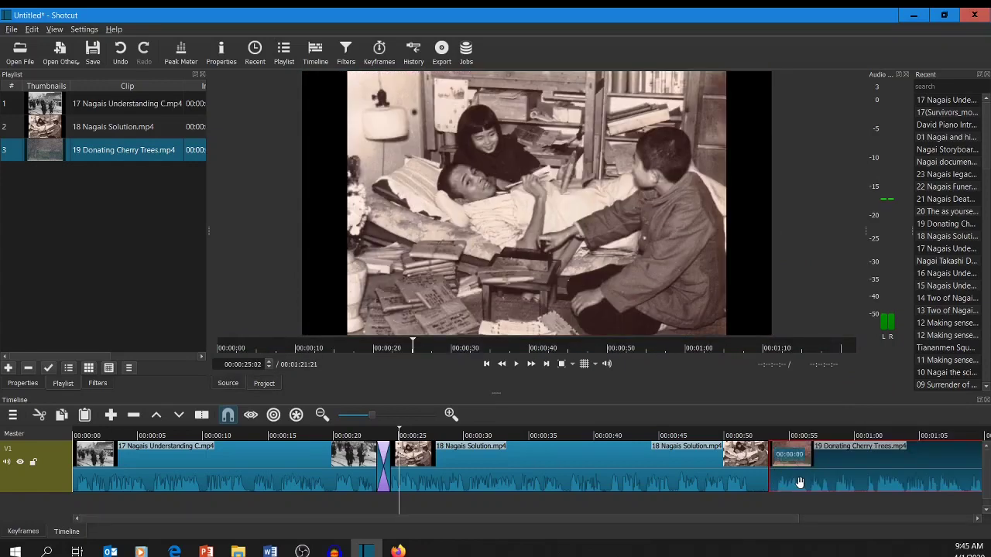
Overlap the Cherry Trees clip onto the Solution clip's end and play the resulting transition
drag(797, 483, 779, 483)
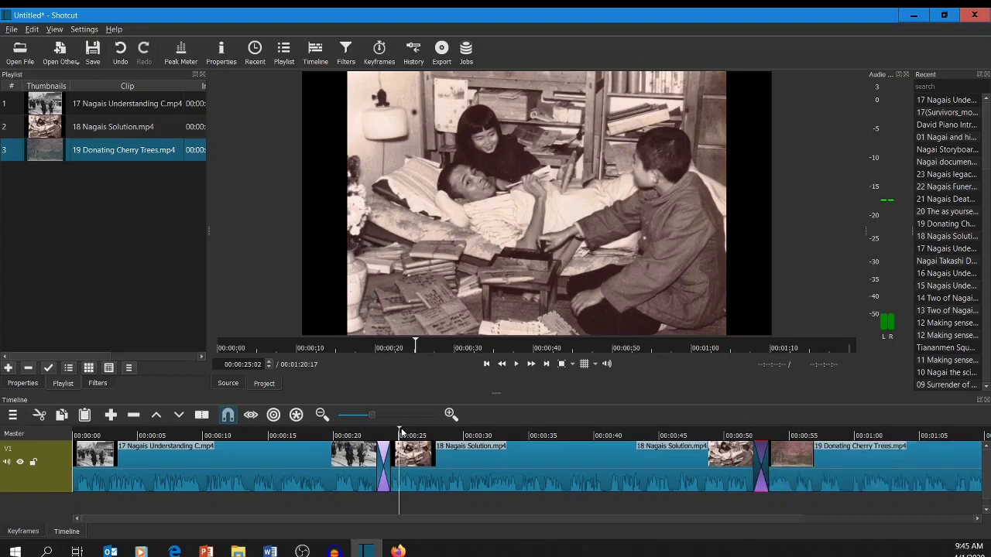
drag(400, 432, 729, 440)
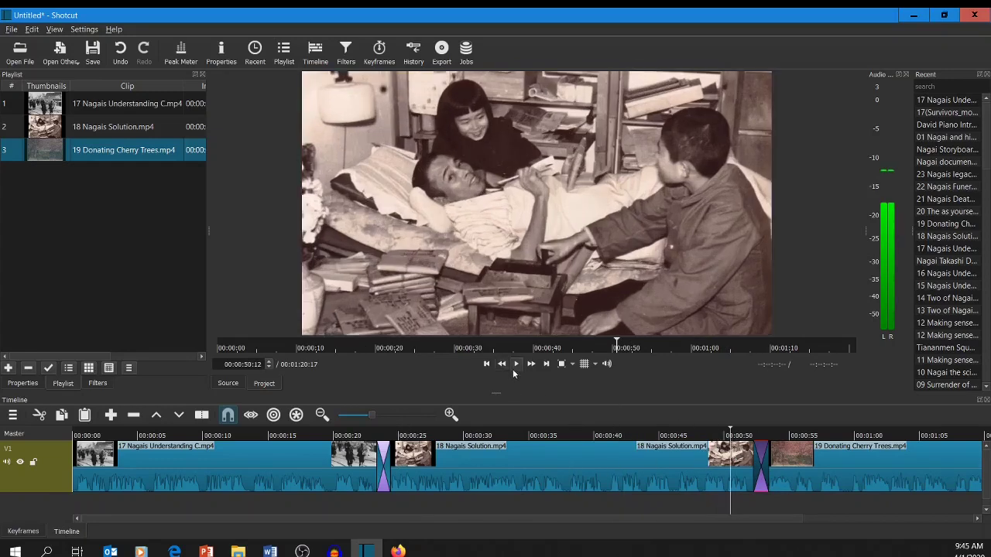
click(513, 369)
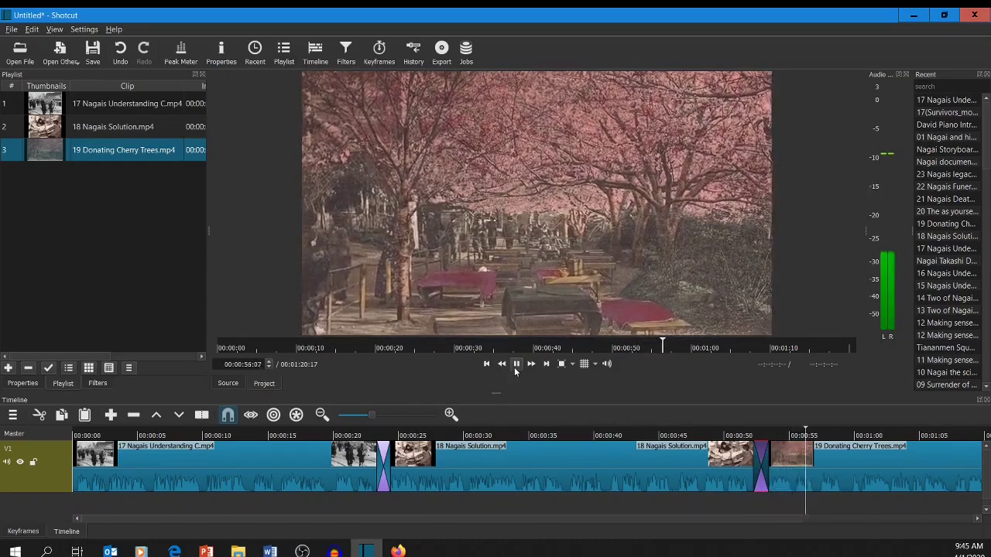
click(515, 364)
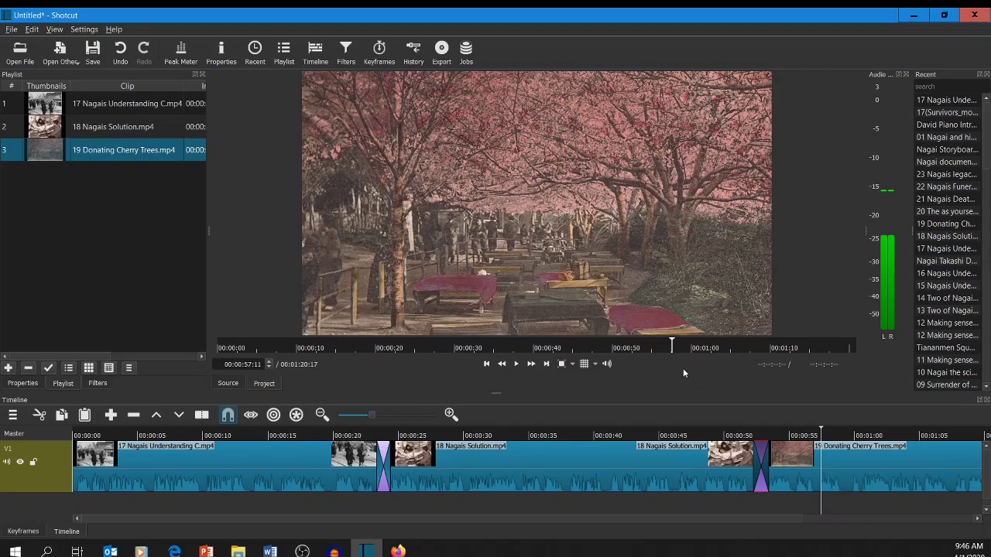
scroll(832, 520, right, 3)
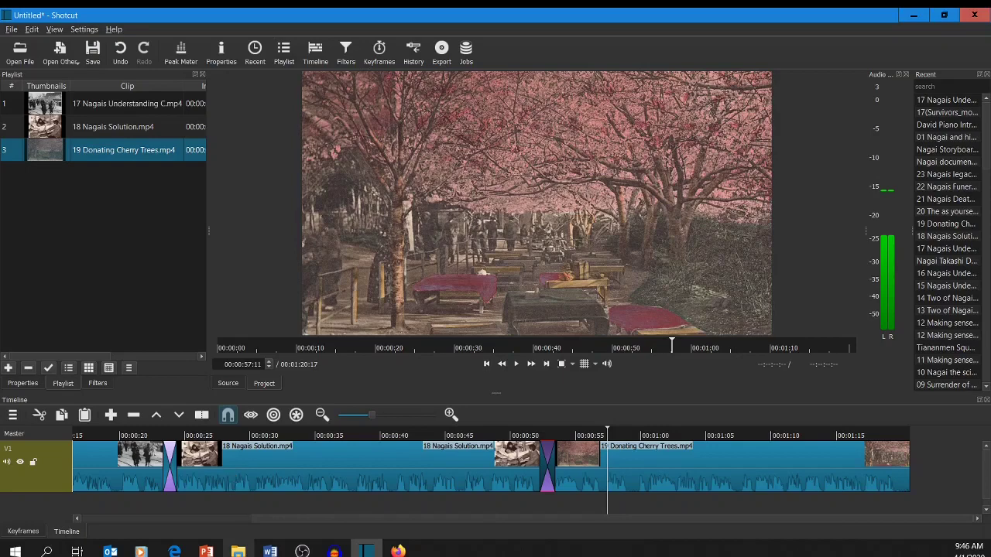
Look over the Nagai Takashi Documentary folder in File Explorer, then return to Shotcut
click(237, 551)
scroll(568, 322, down, 5)
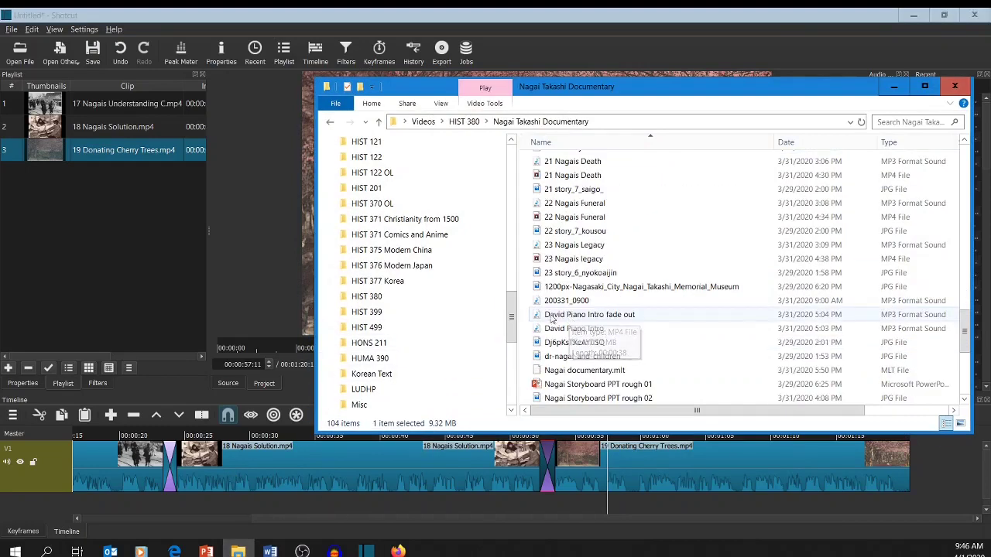
click(916, 494)
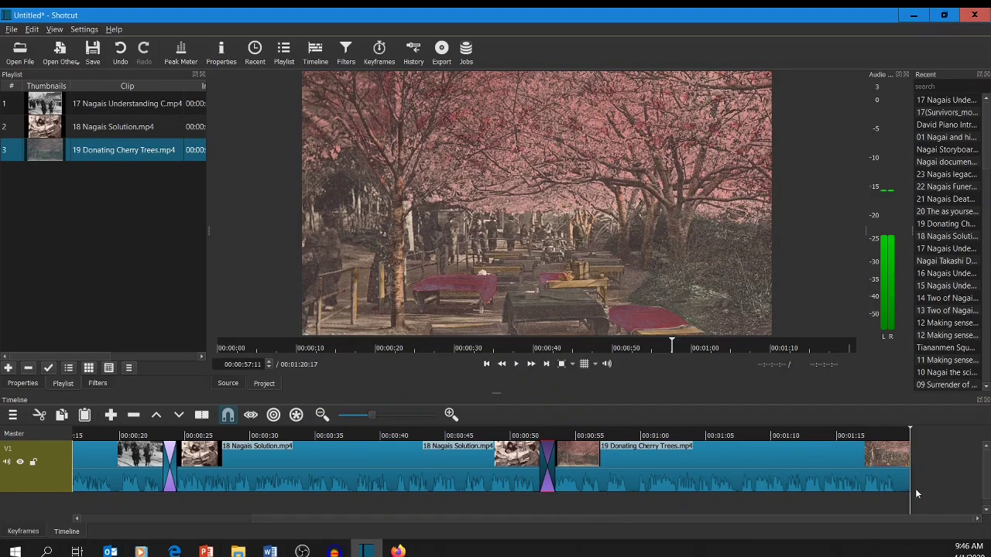
Open Save As and cancel, leaving the untitled project unsaved
click(12, 30)
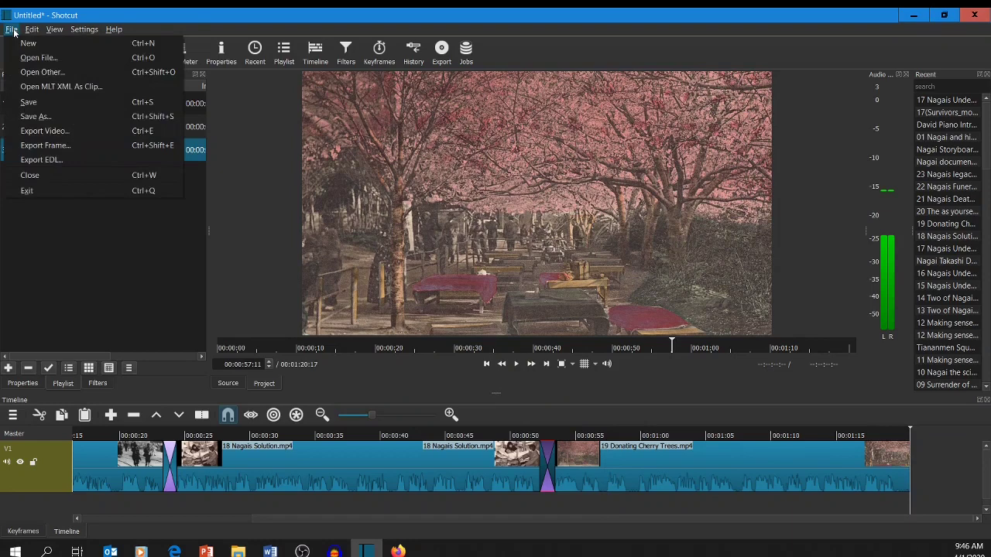
click(34, 116)
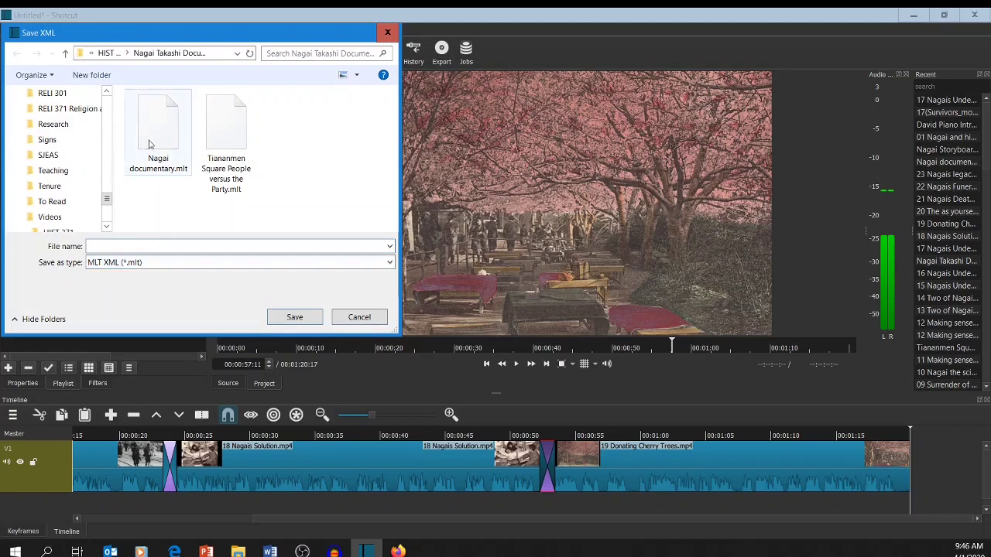
click(344, 317)
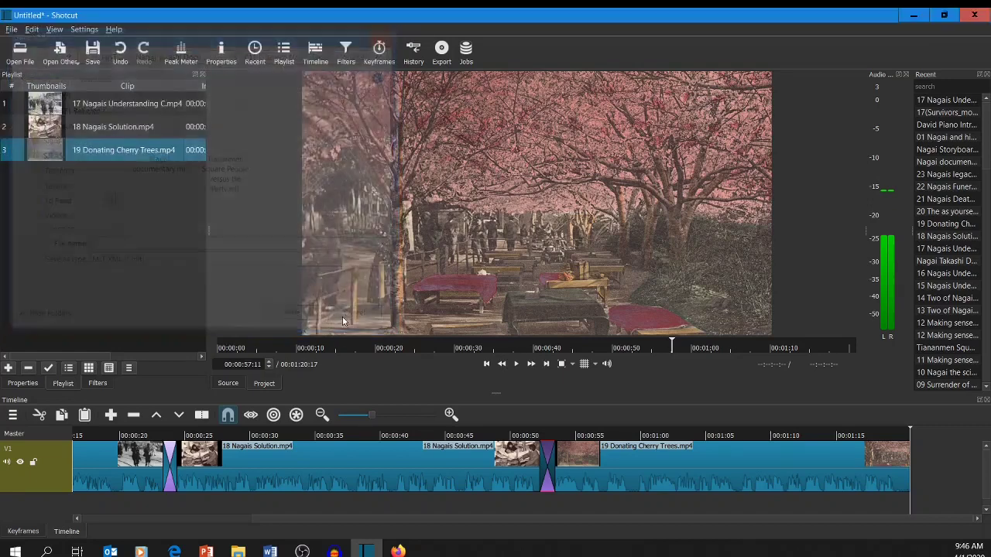
Bring up the Open File dialog, keeping all file types shown
click(11, 29)
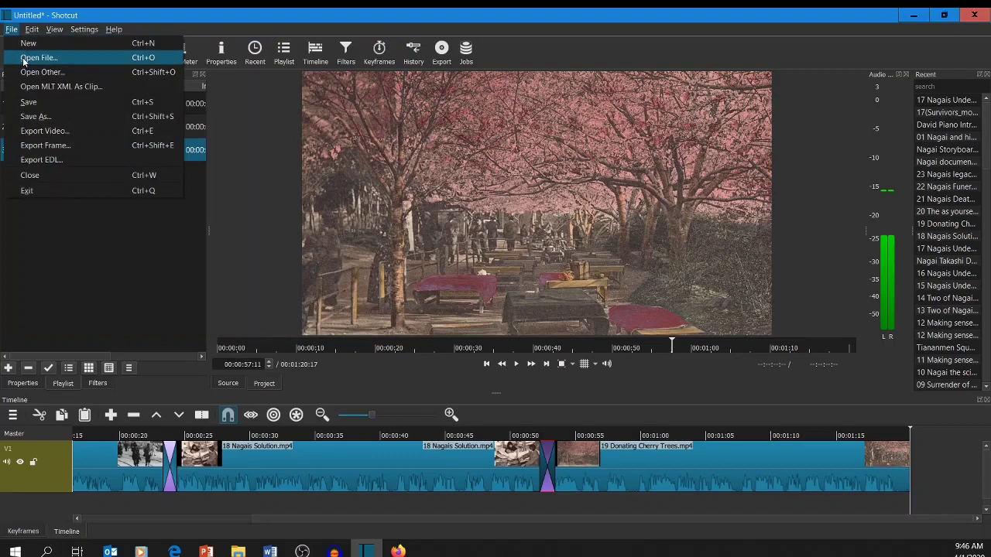
click(37, 58)
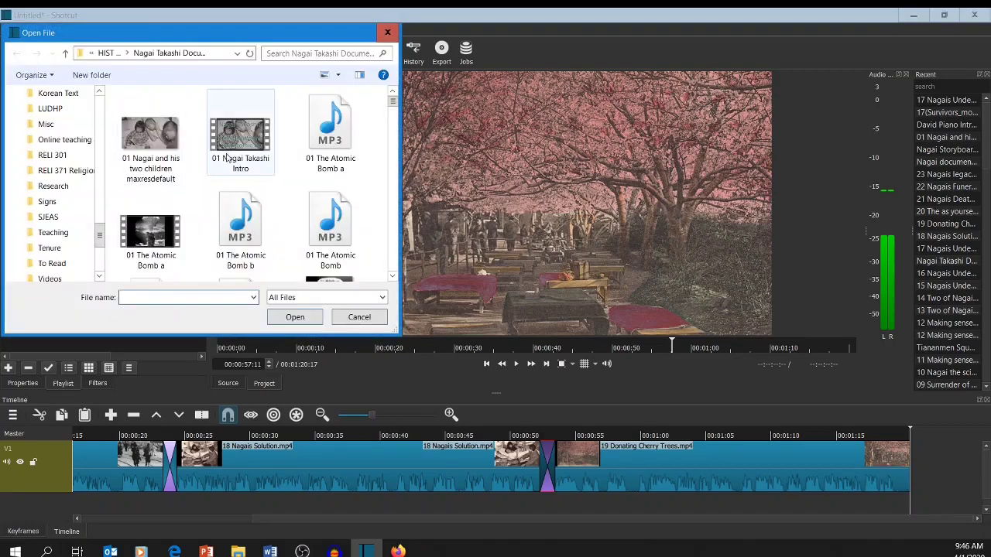
scroll(227, 158, down, 3)
click(291, 300)
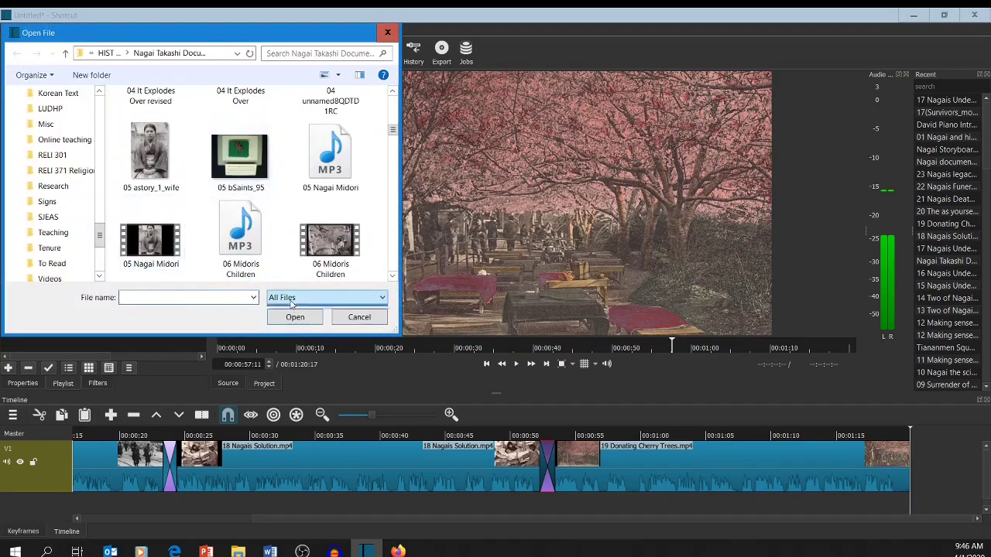
click(291, 309)
Open Nagai documentary.mlt and discard the untitled edit's unsaved changes
scroll(316, 197, down, 5)
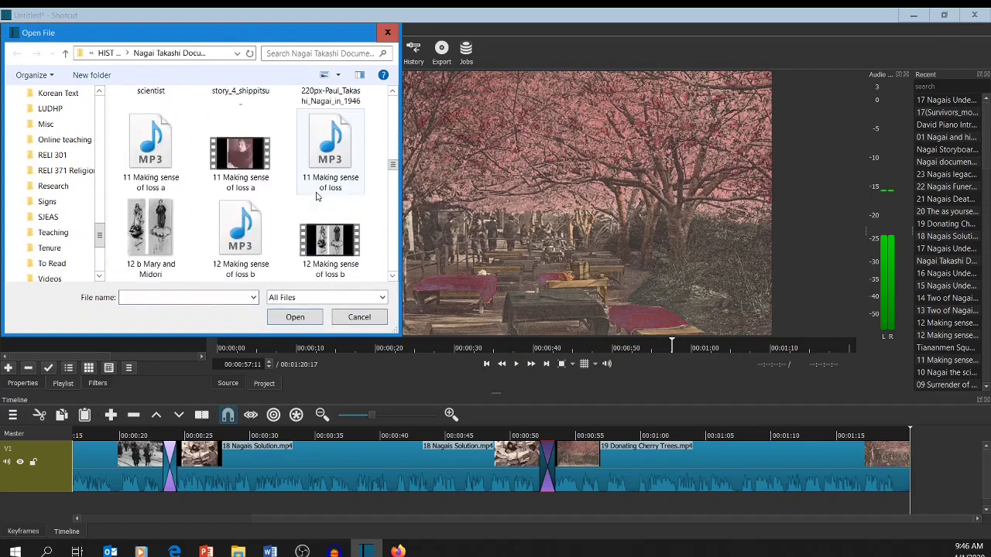
scroll(316, 197, down, 6)
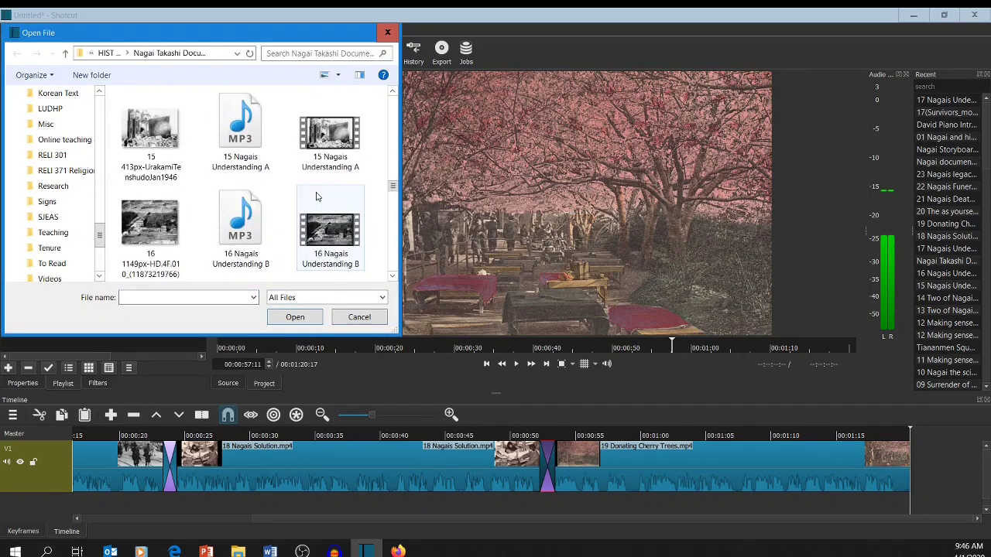
scroll(315, 197, down, 4)
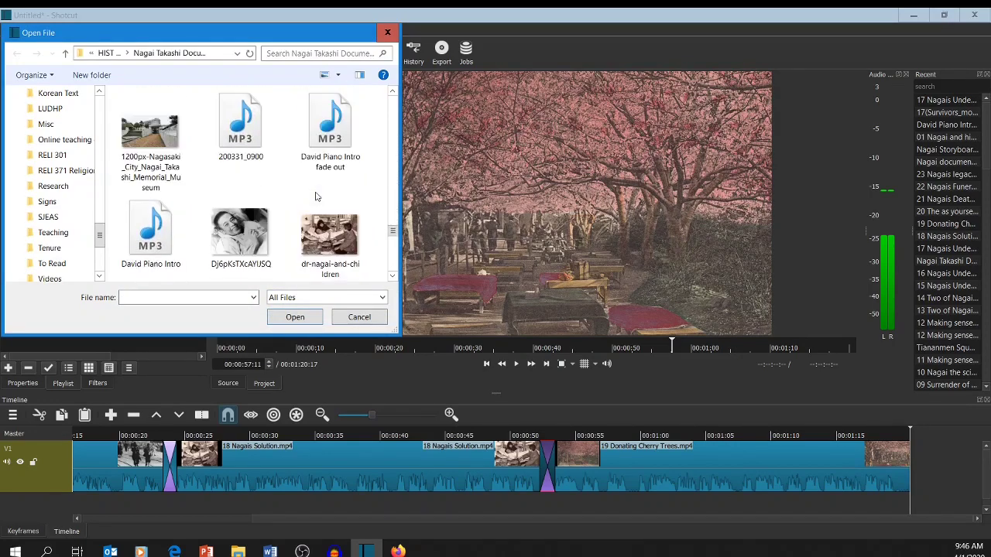
scroll(316, 196, down, 1)
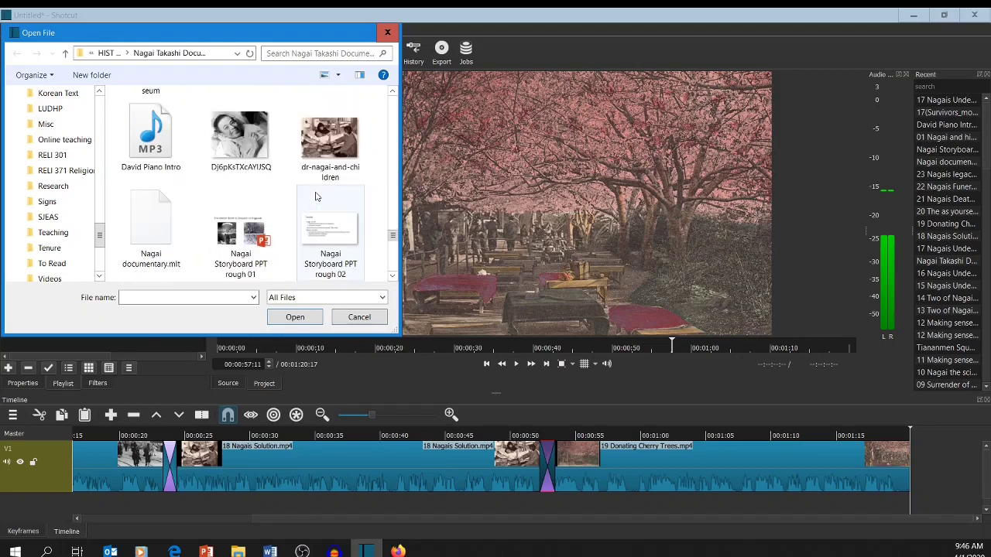
click(155, 237)
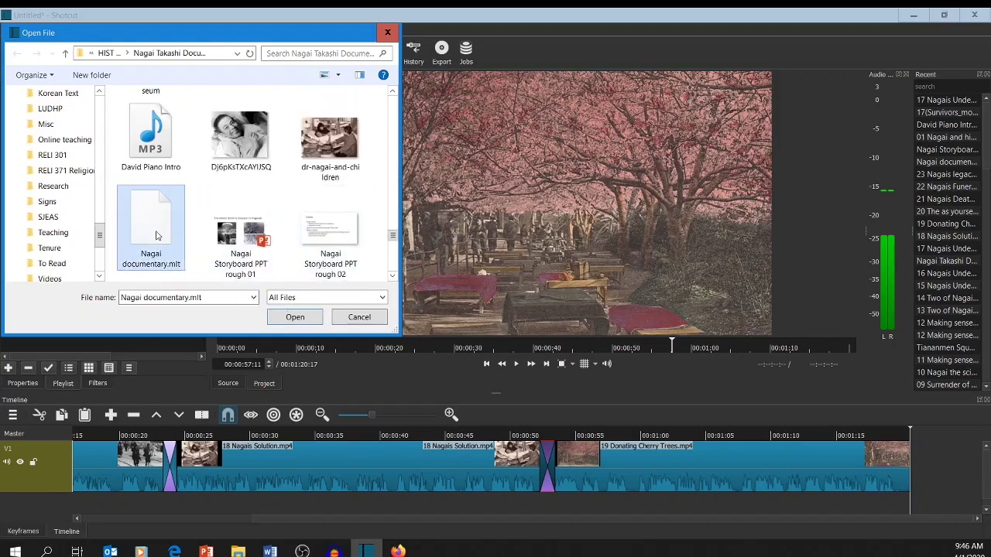
double_click(155, 236)
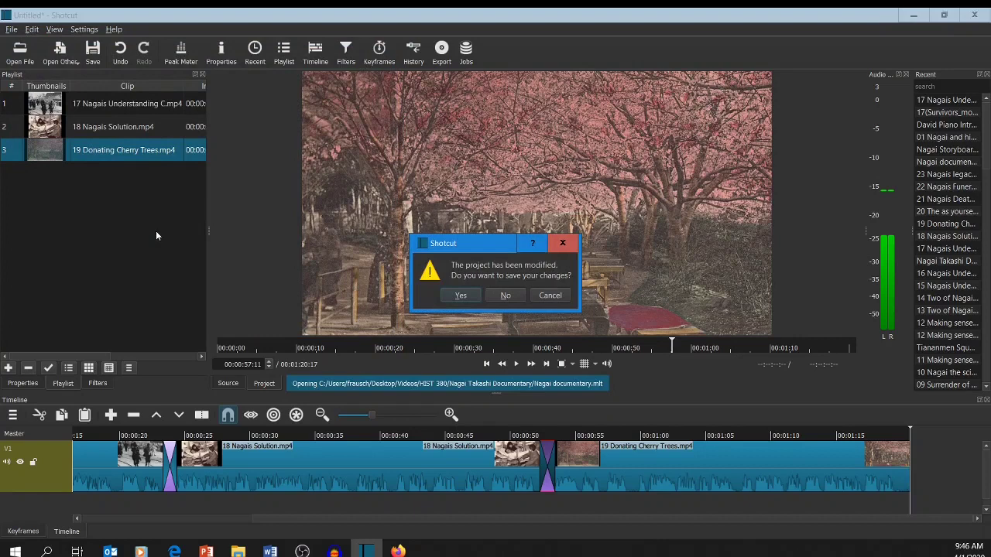
click(503, 295)
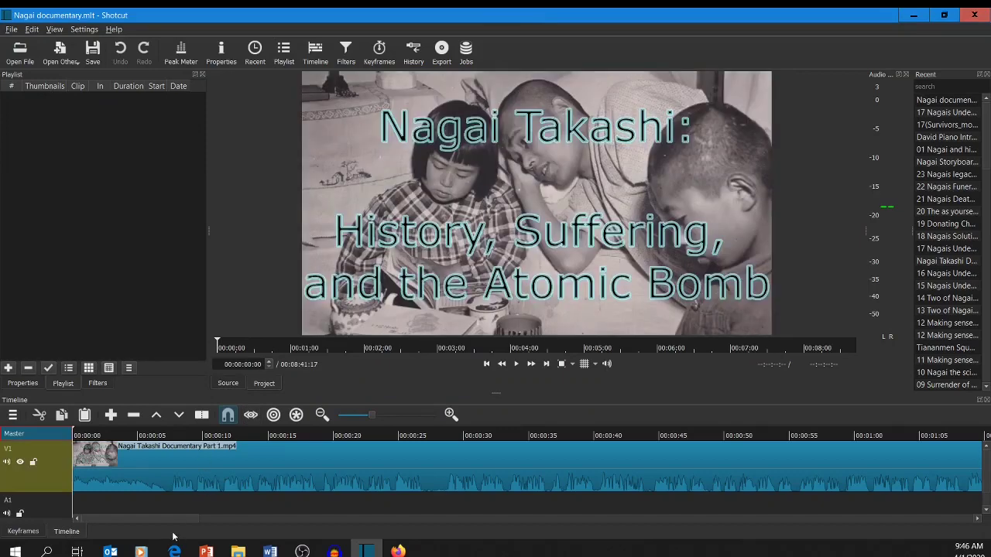
drag(174, 519, 935, 538)
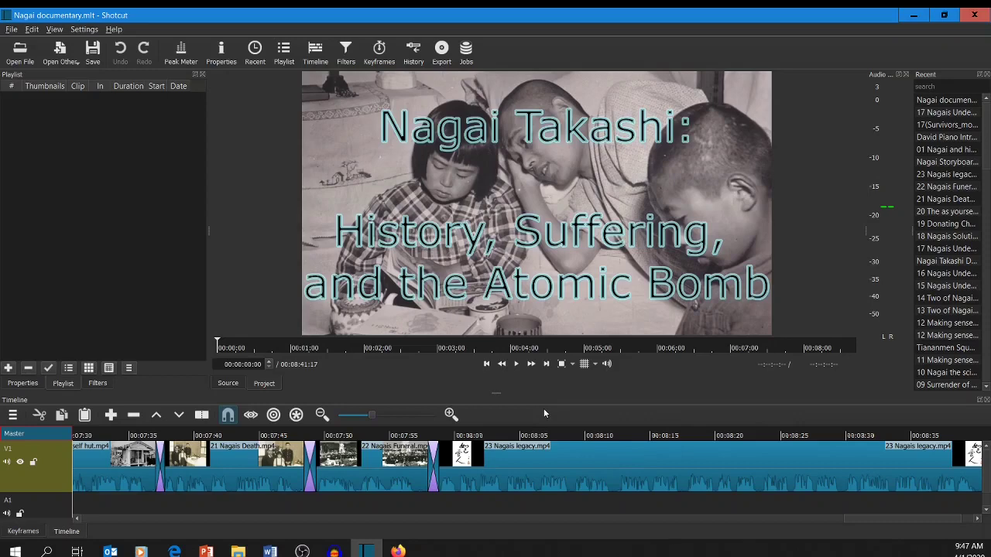
click(16, 29)
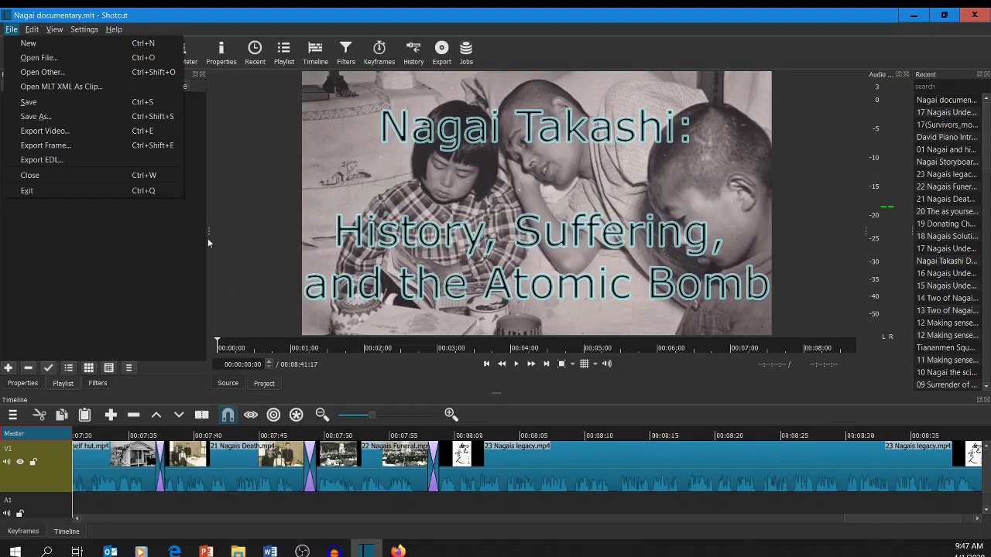
Close the File menu and scrub the player to the wooden hut near 07:35
click(217, 341)
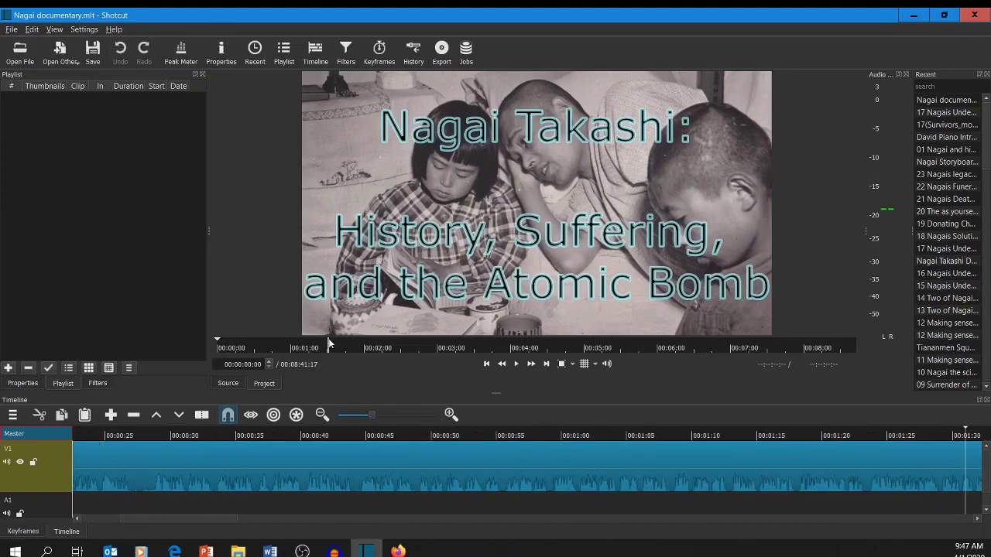
click(725, 354)
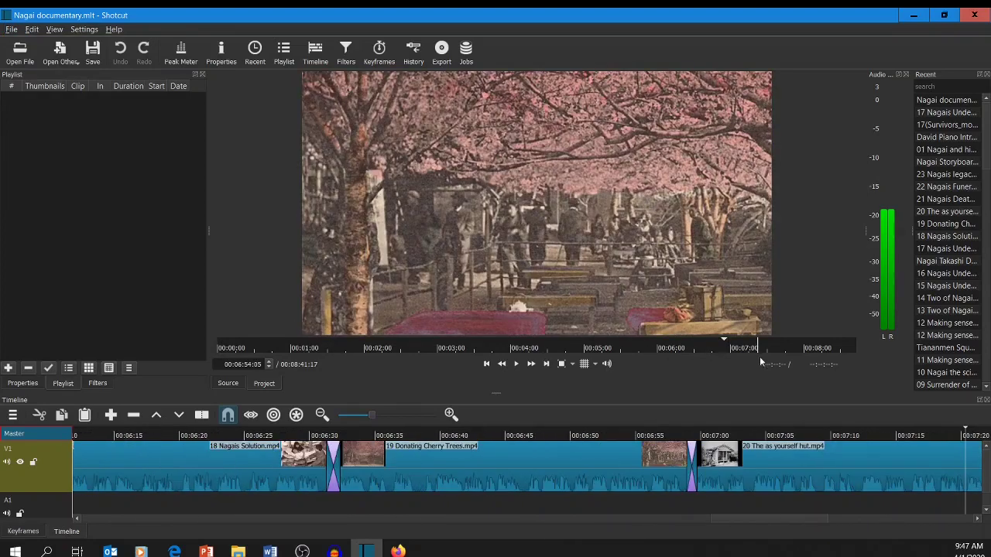
click(789, 357)
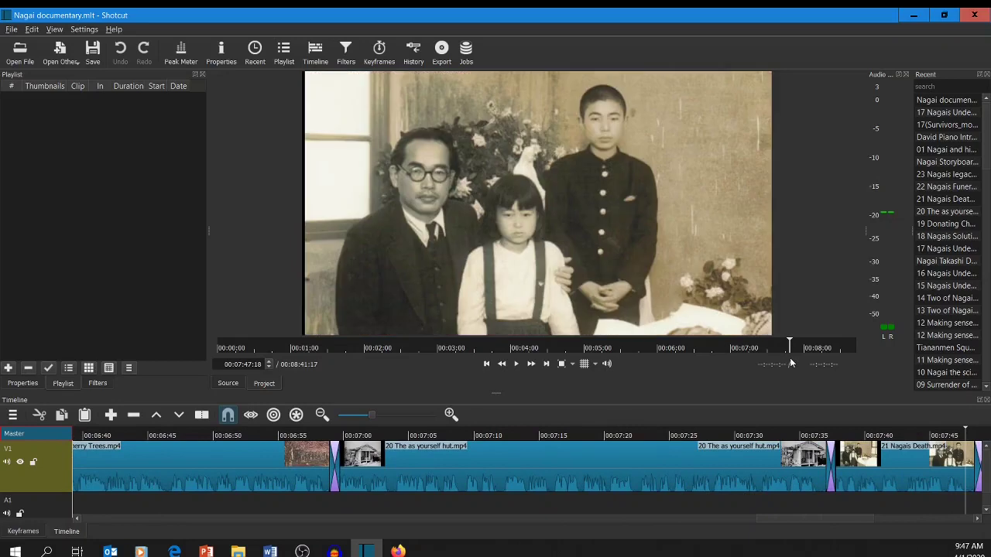
click(774, 358)
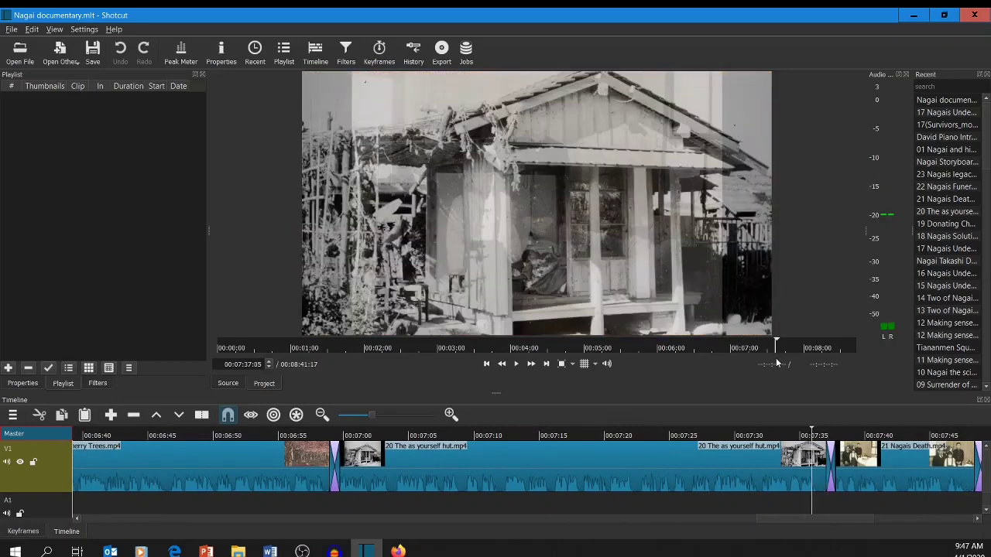
Play the dissolve from the wooden hut and pause on the family photo
click(517, 364)
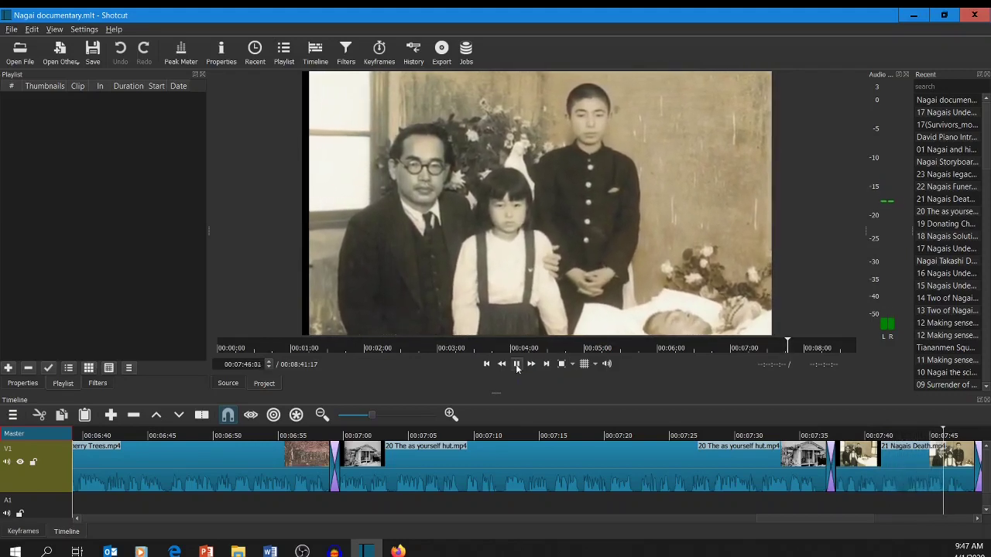
click(517, 365)
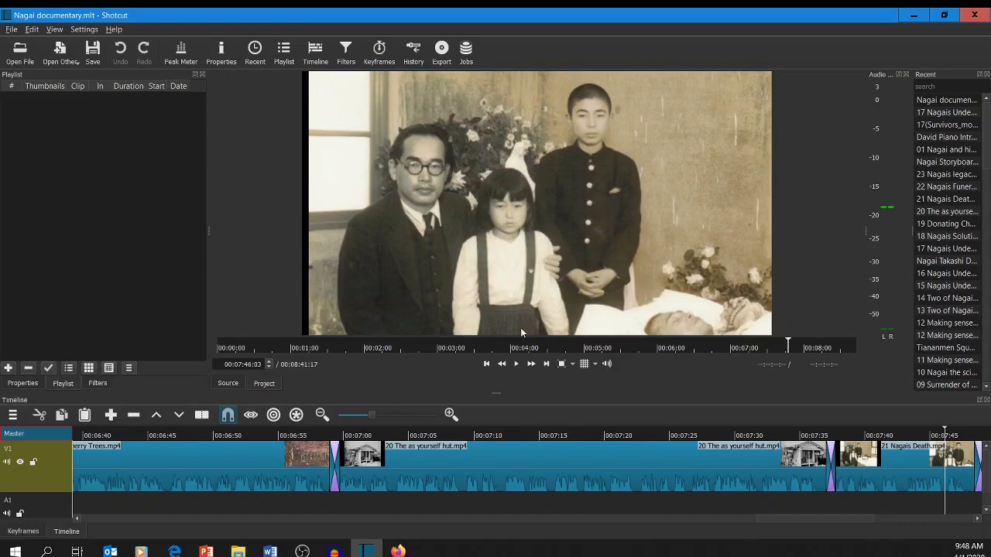
drag(825, 518, 113, 492)
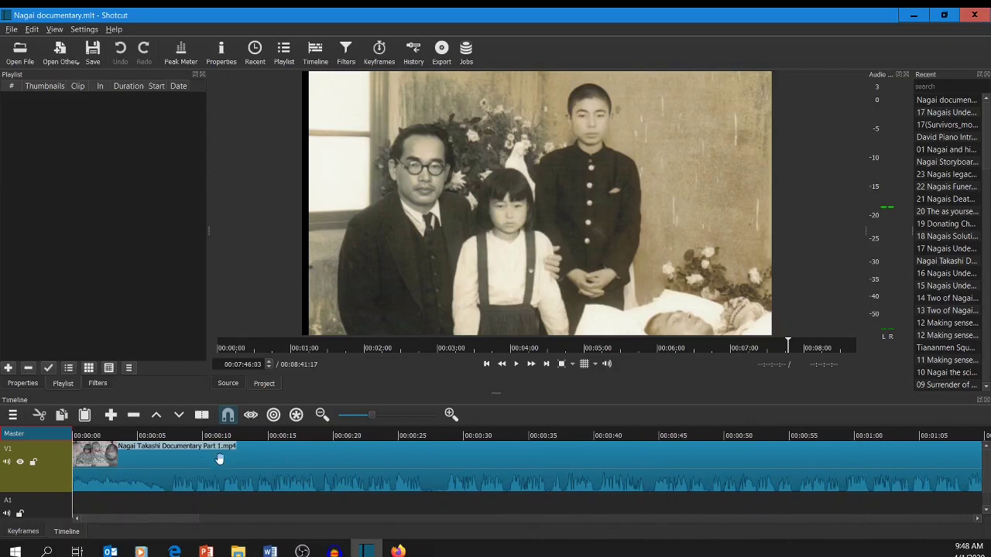
Bring the Nagai Takashi Documentary folder window forward and scroll its file list
click(238, 552)
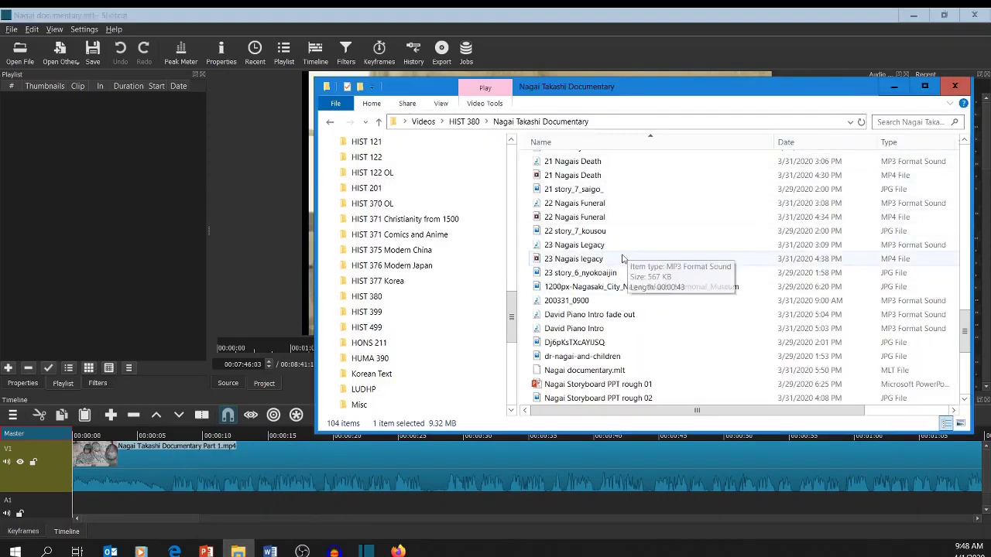
scroll(574, 344, down, 2)
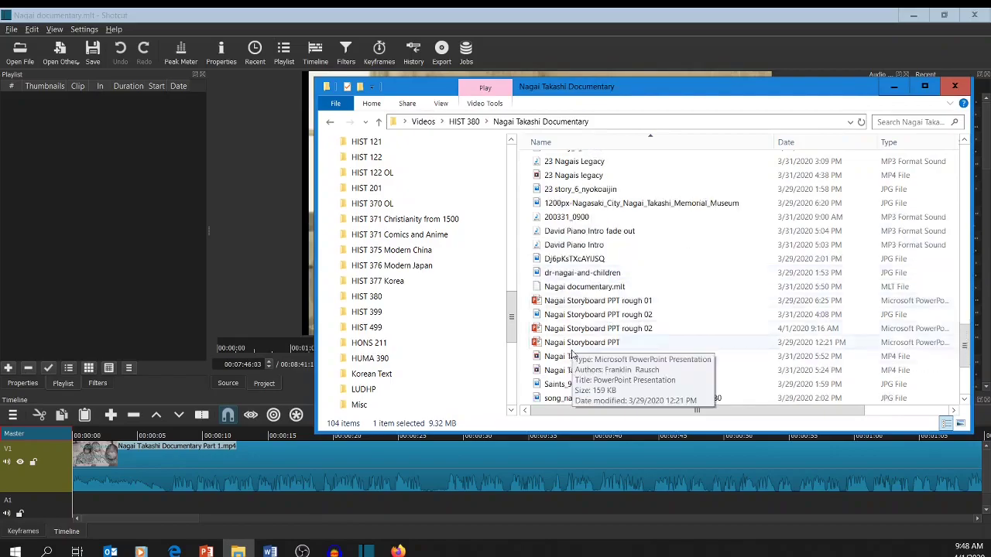